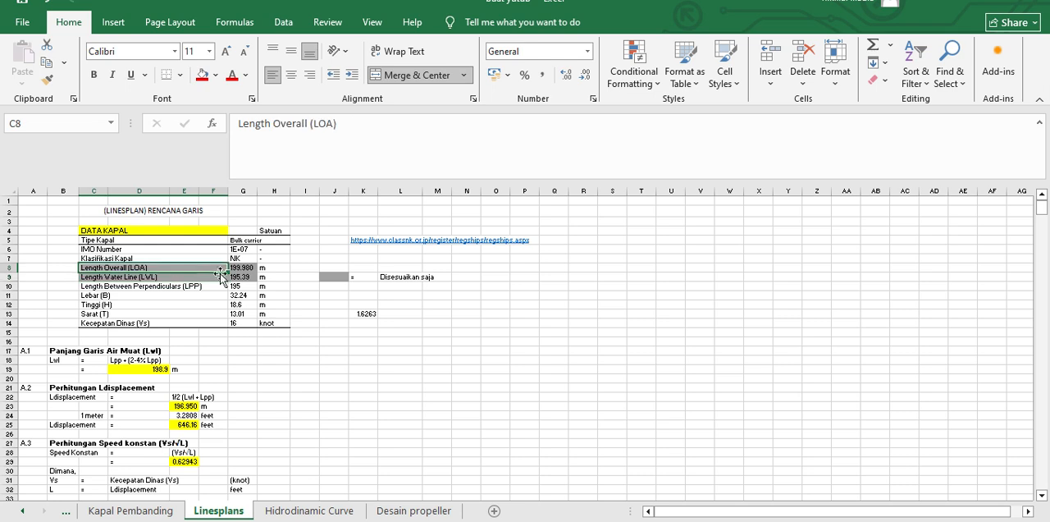
Step: Review the ship's main dimensions in the DATA KAPAL table, including LPP, Lebar (B) and Tinggi (H)
left_click(193, 287)
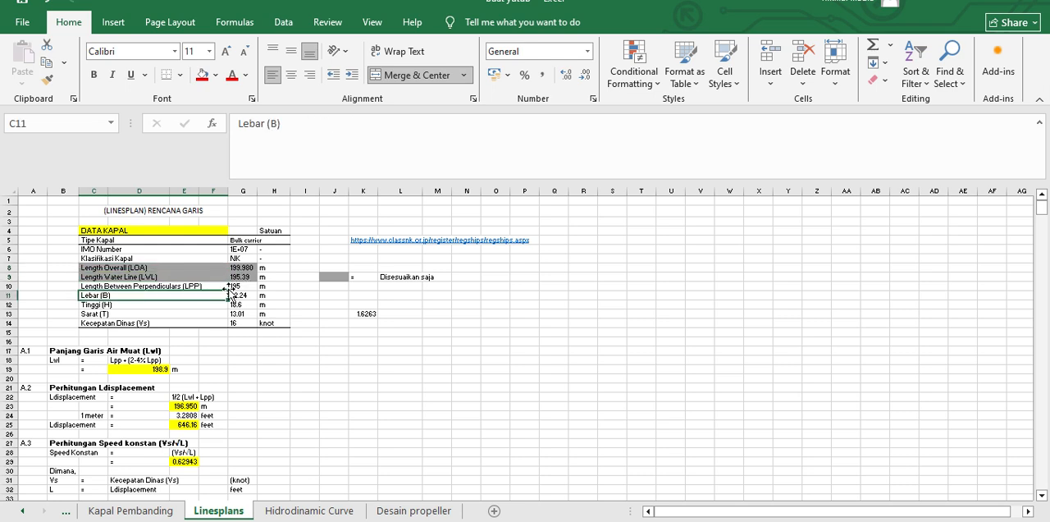
left_click(243, 286)
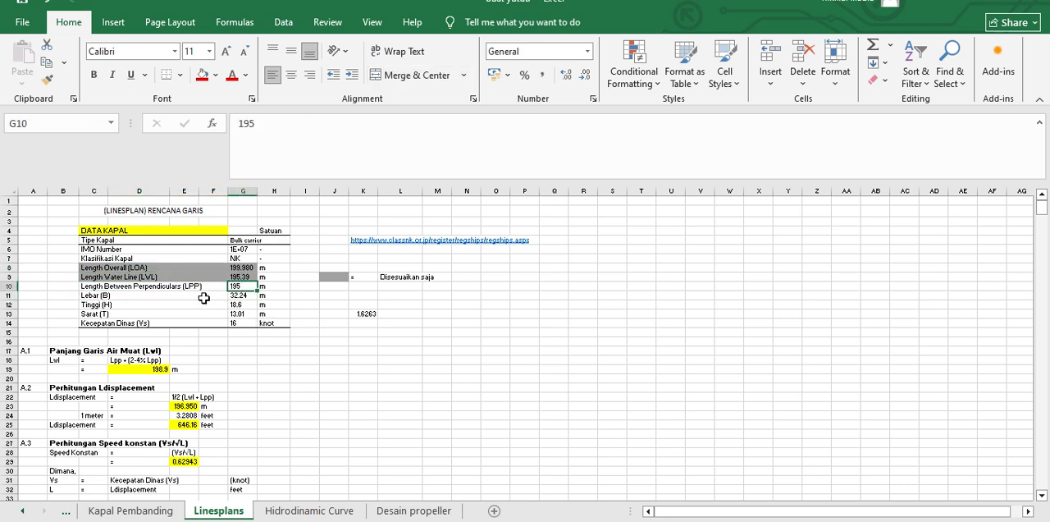
left_click(236, 296)
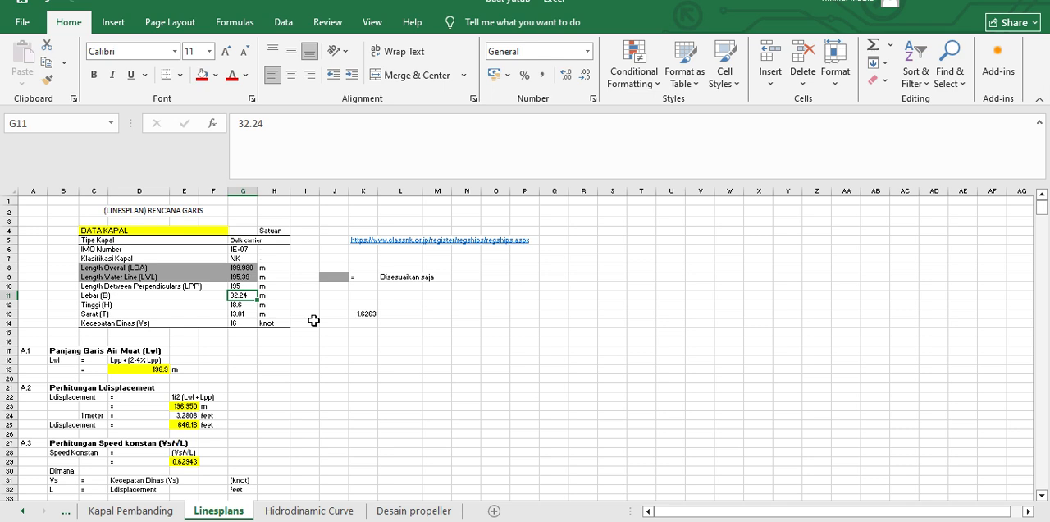
left_click(238, 305)
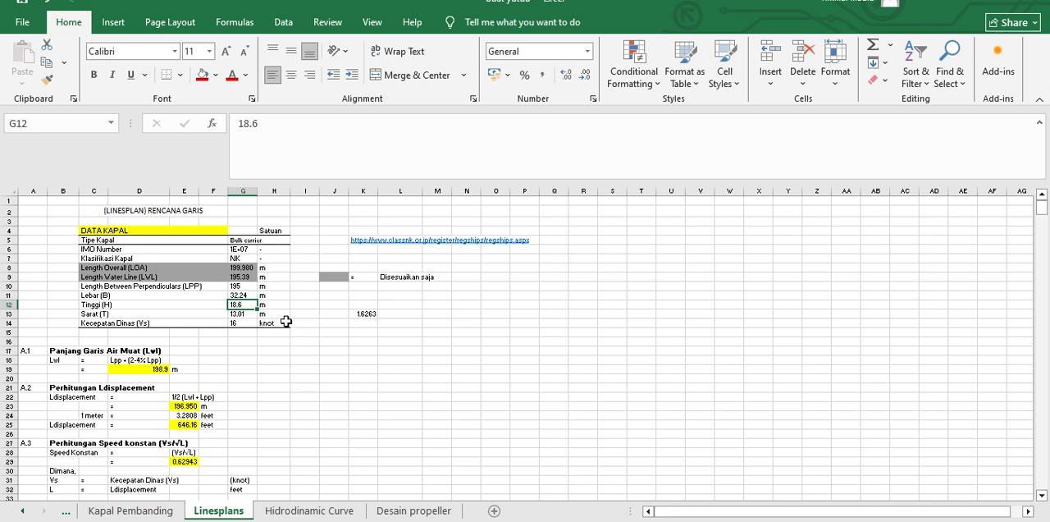
scroll(334, 326, "down", 2)
scroll(335, 316, "up", 2)
Step: Examine the waterline length (Lwl) rule and its result formula in section A.1
scroll(181, 371, "down", 1)
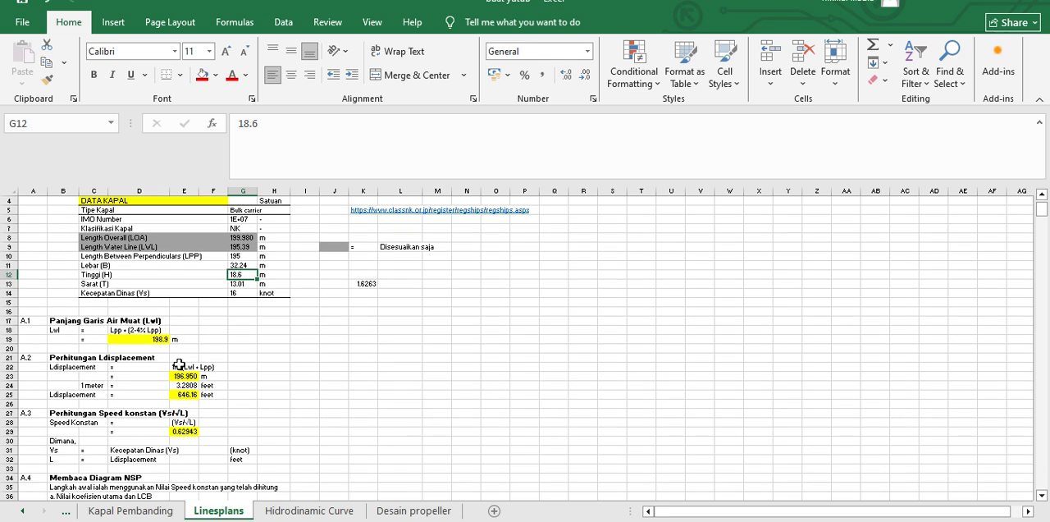
left_click(131, 339)
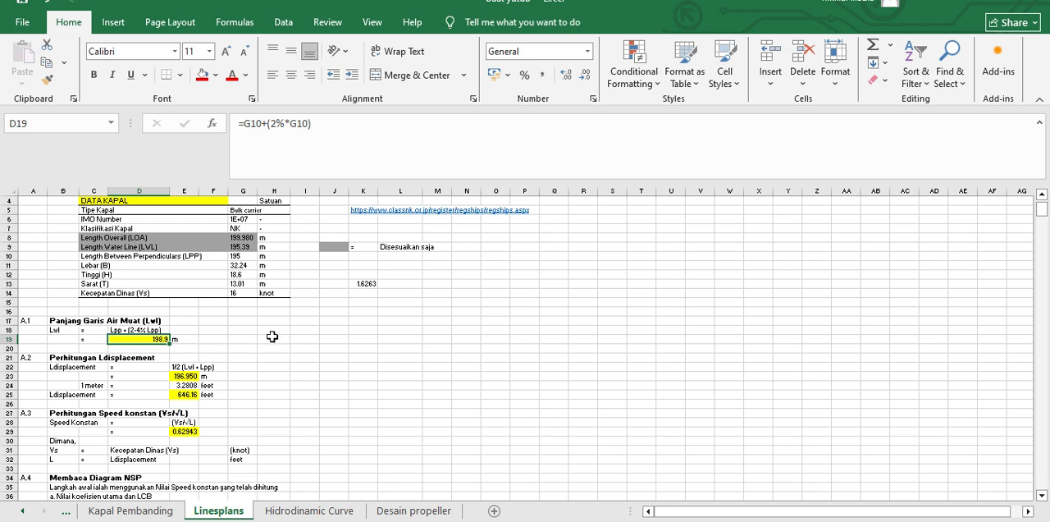
left_click(156, 329)
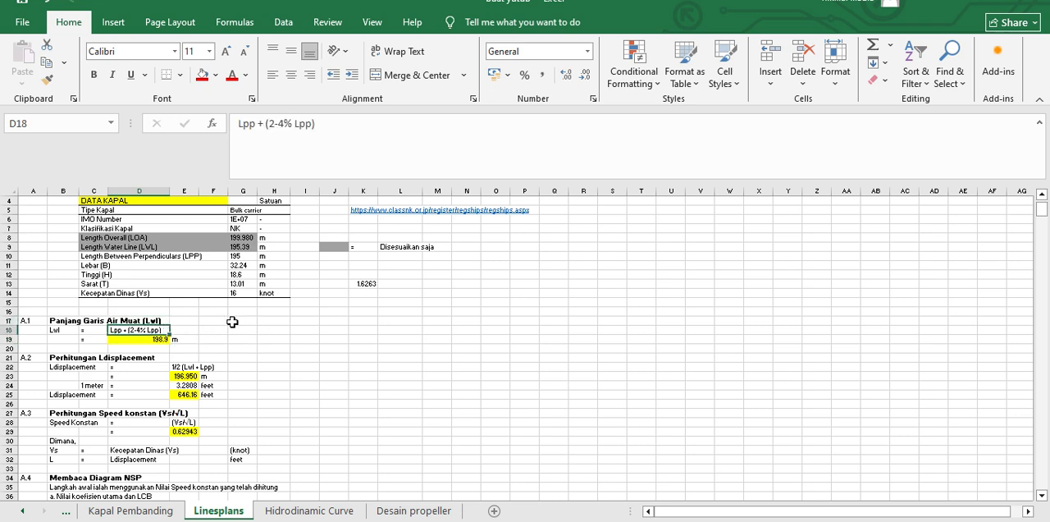
left_click(149, 340)
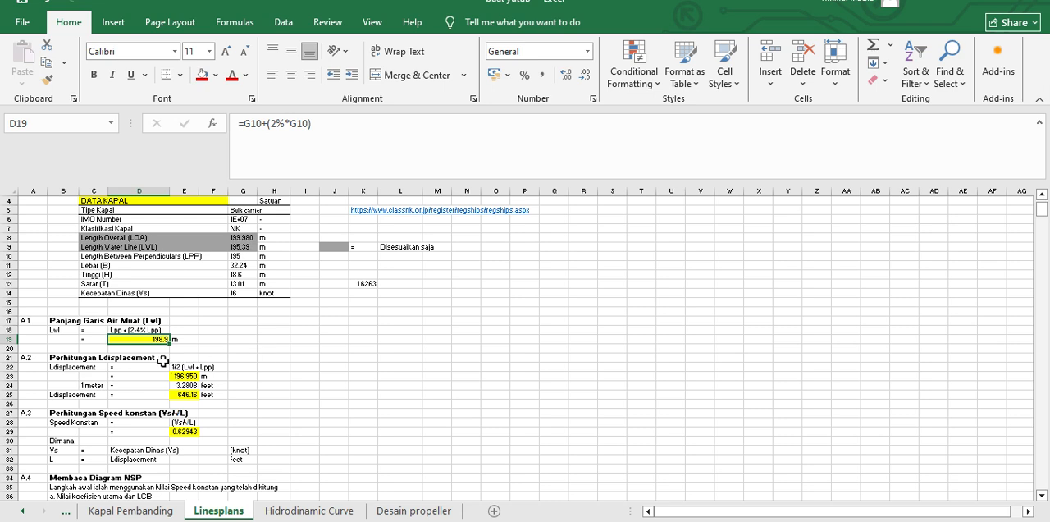
Step: Examine the Ldisplacement formulas in section A.2, including the metre result, the feet conversion factor and the result in feet
scroll(180, 362, "down", 1)
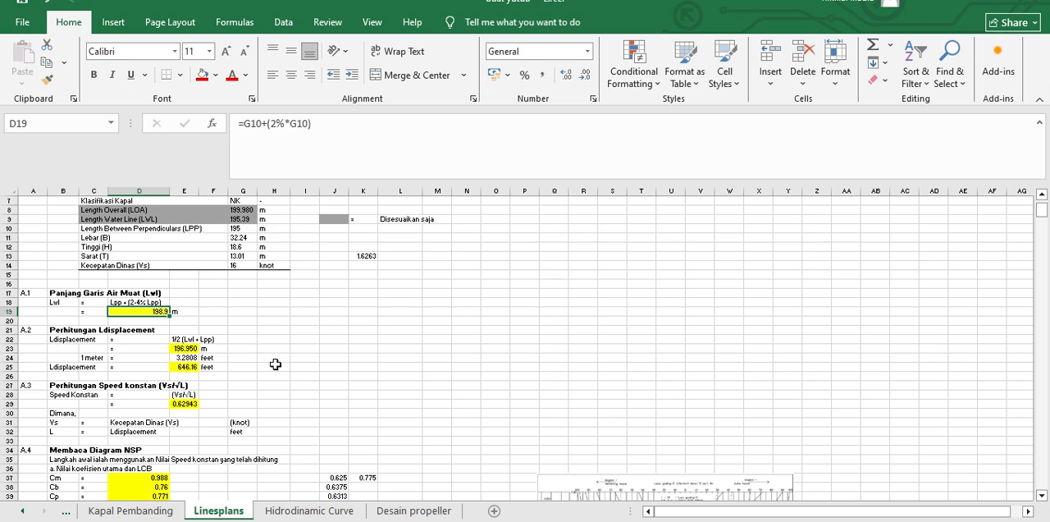
left_click(93, 340)
left_click(156, 341)
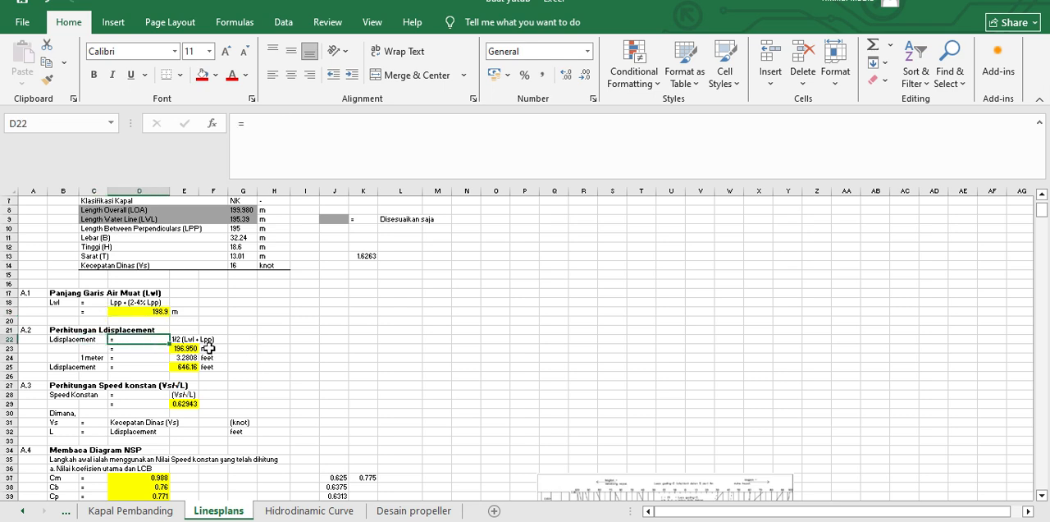
left_click(175, 340)
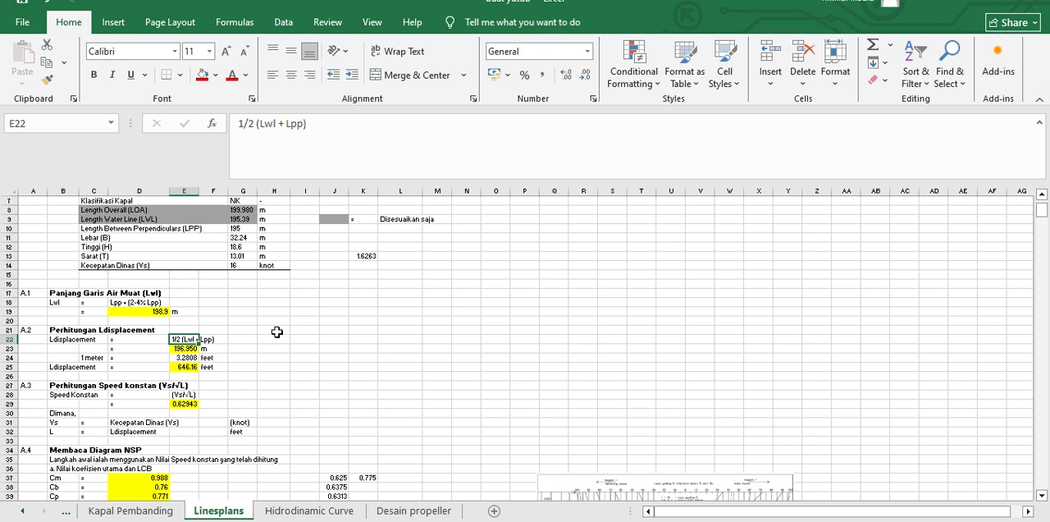
left_click(183, 349)
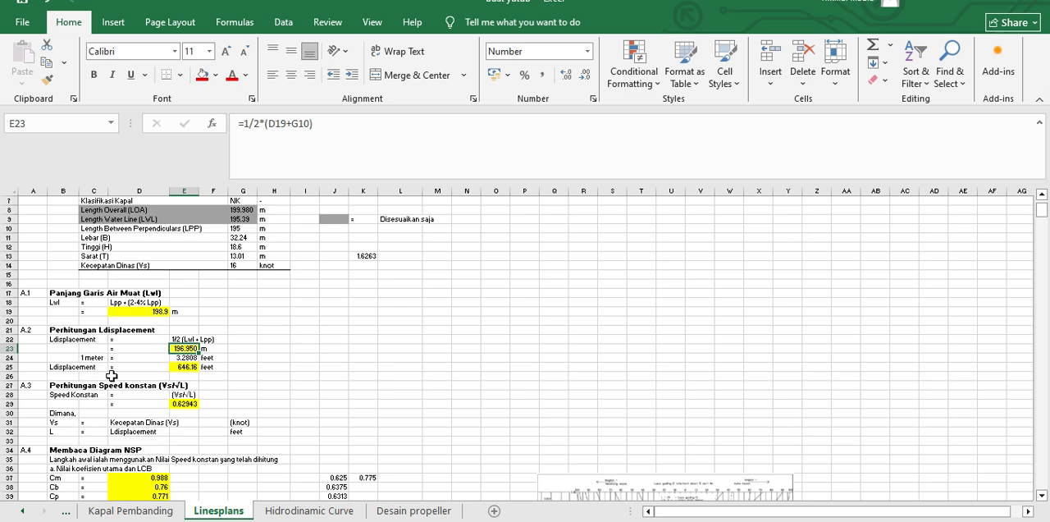
left_click(191, 369)
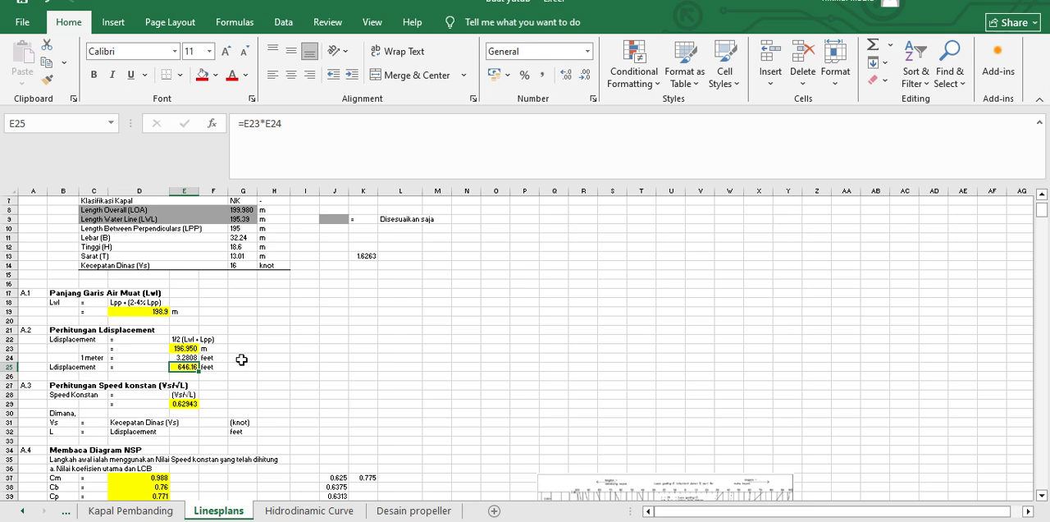
left_click(242, 375)
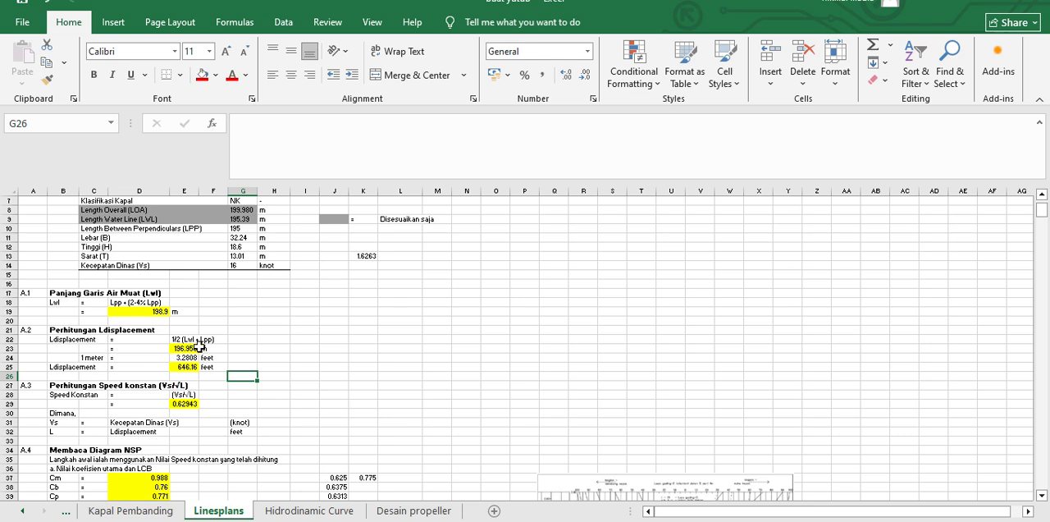
left_click(196, 359)
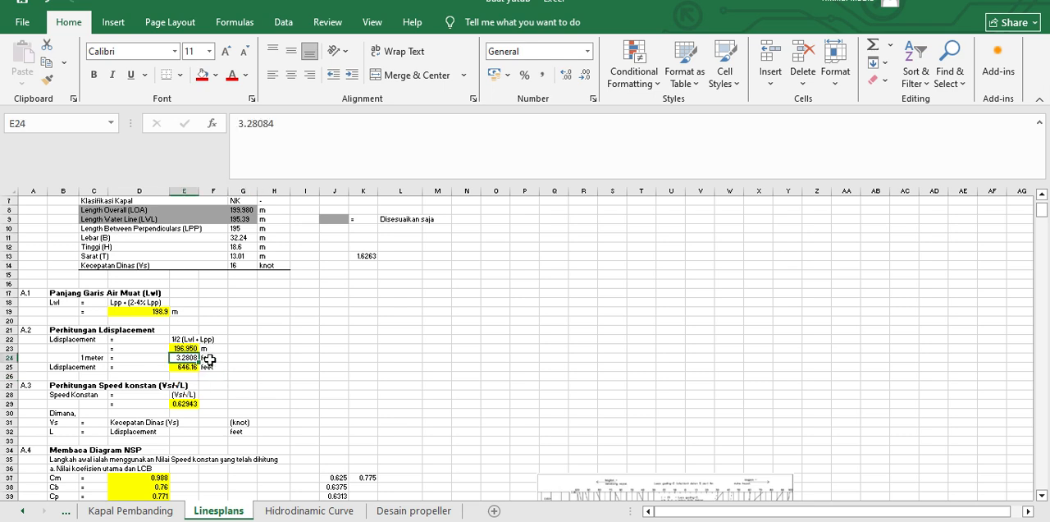
left_click(187, 367)
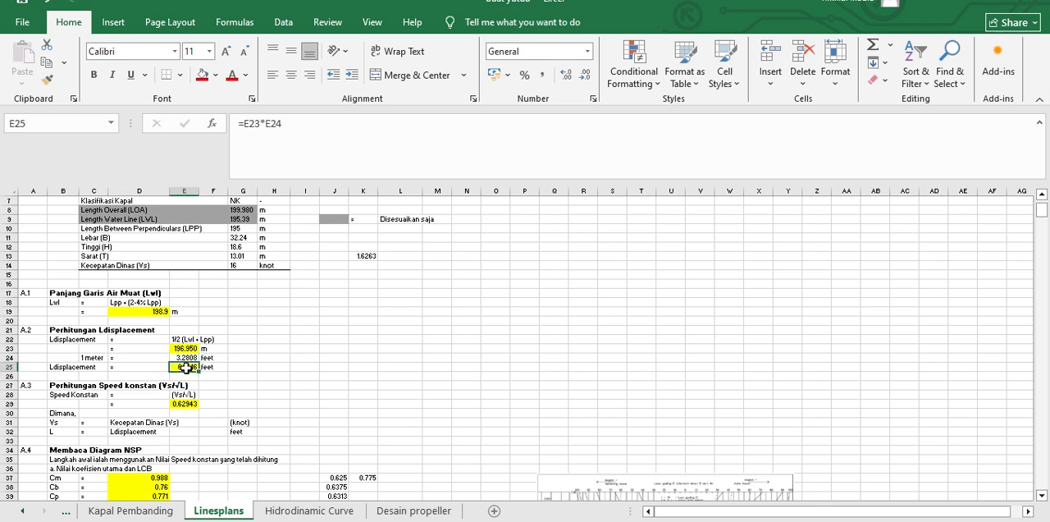
double_click(186, 369)
key("Escape")
scroll(242, 383, "down", 1)
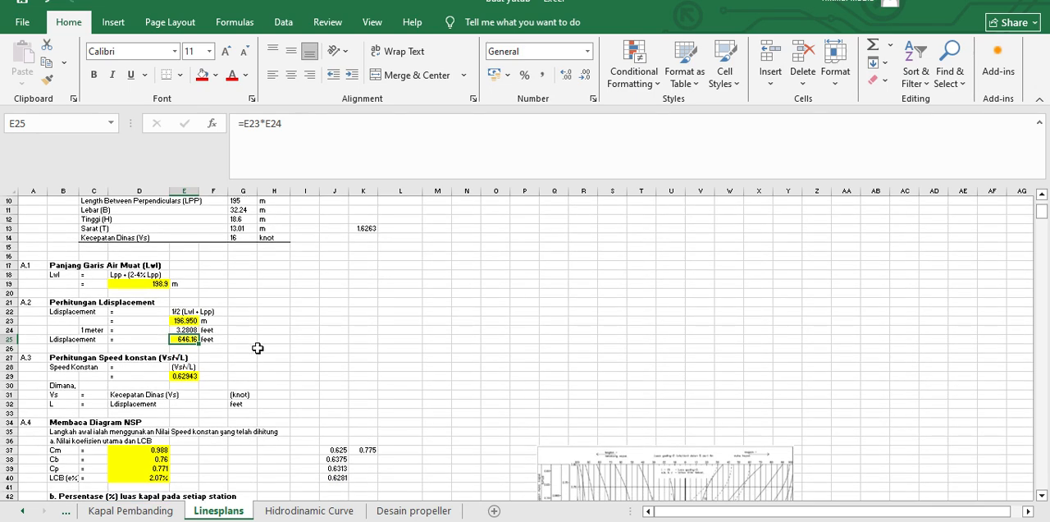
Step: Inspect the speed constant (Vs/√L) formula in section A.3
scroll(187, 369, "down", 1)
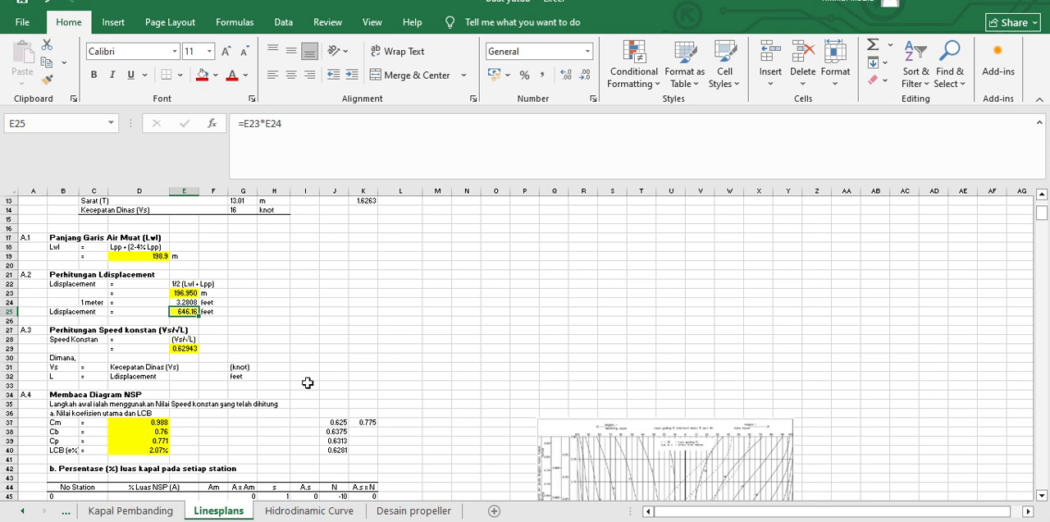
key("Down")
key("Down")
key("Down")
key("Down")
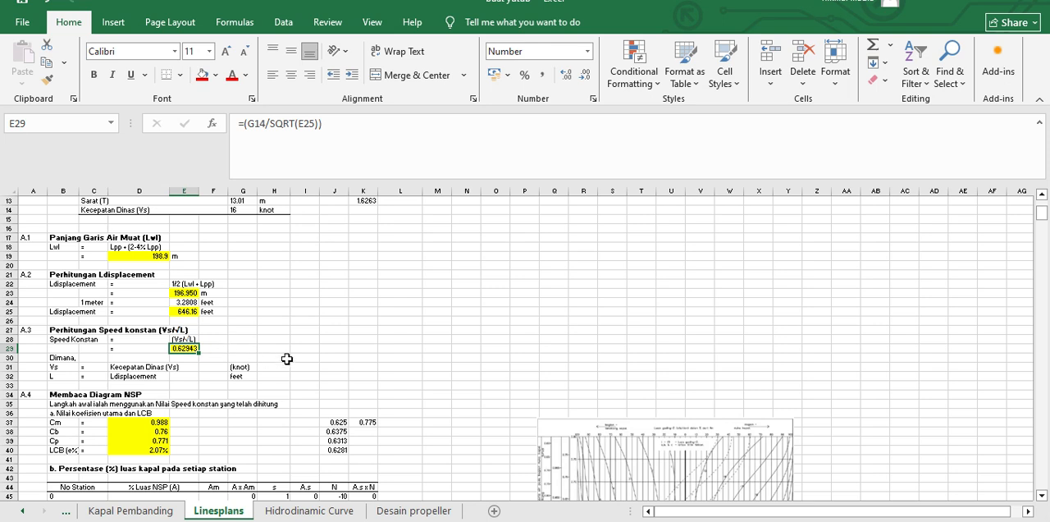
Step: Examine section A.4 on reading the NSP diagram, covering the Cm, Cb, Cp and LCB coefficients and the adjacent diagrams
scroll(274, 365, "down", 1)
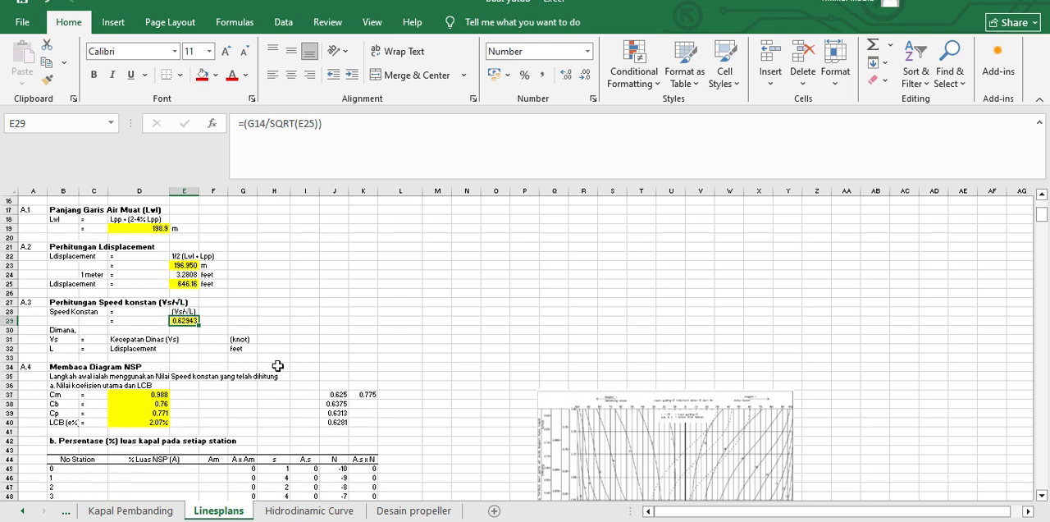
scroll(278, 365, "down", 2)
left_click(410, 291)
scroll(258, 345, "down", 2)
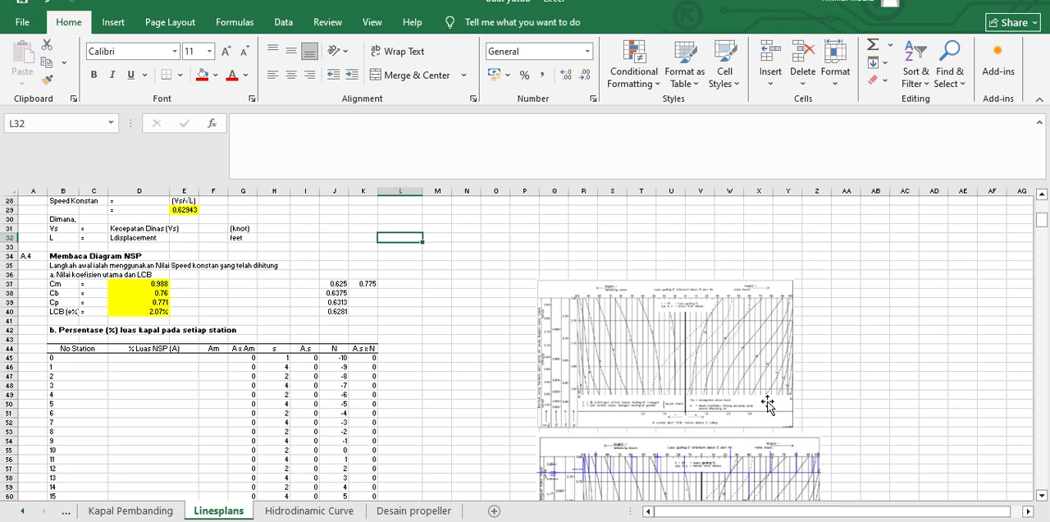
scroll(767, 402, "down", 1)
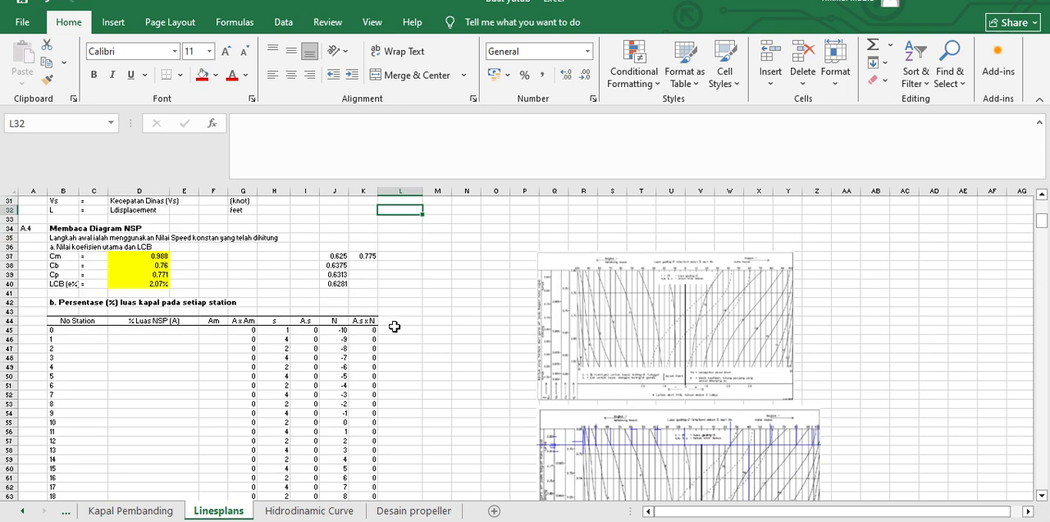
scroll(525, 287, "up", 2)
left_click(467, 238)
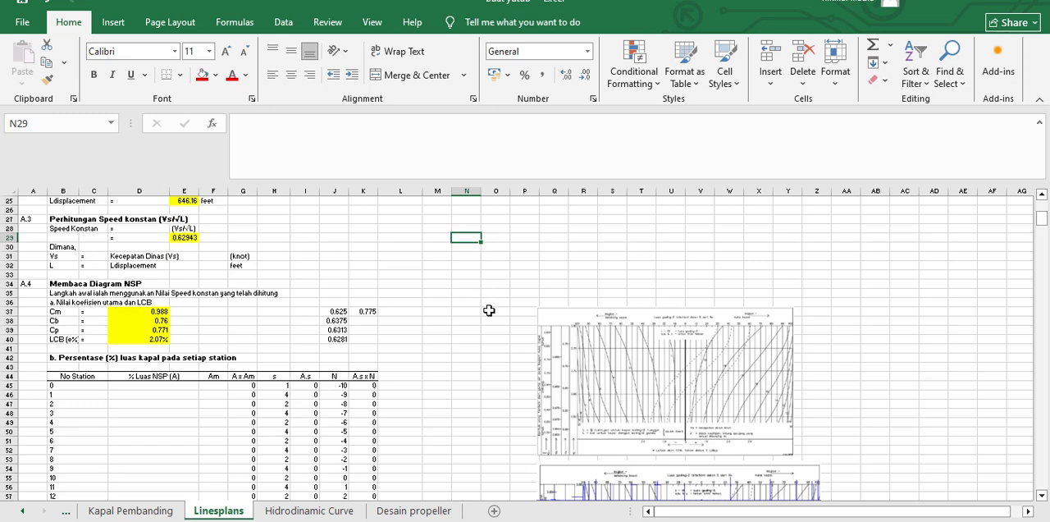
scroll(476, 328, "down", 3)
scroll(478, 329, "up", 2)
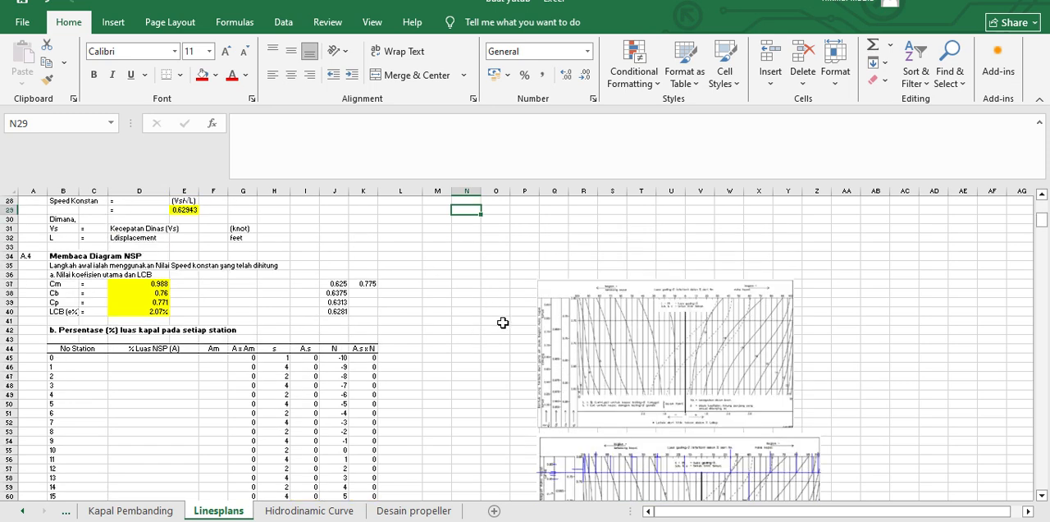
left_click(61, 301)
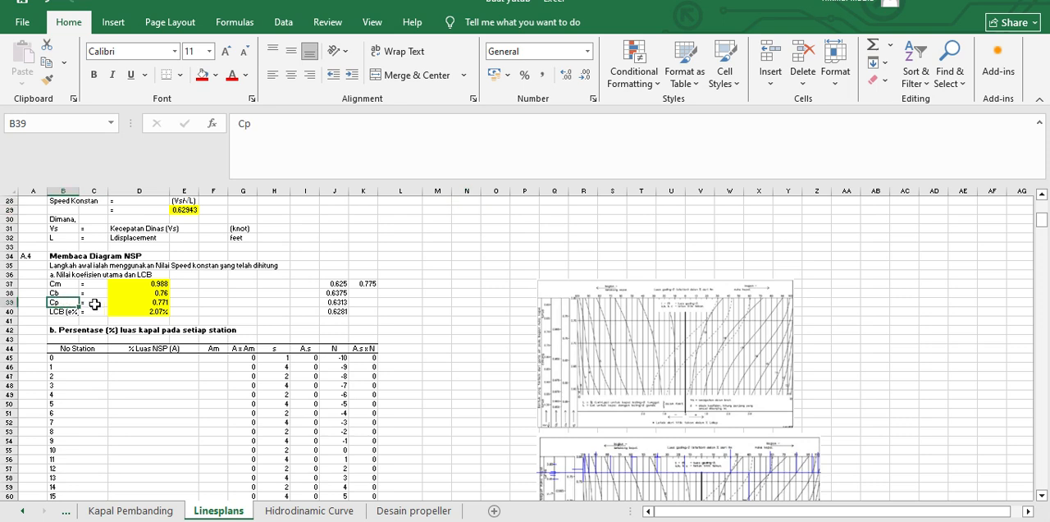
left_click(75, 311)
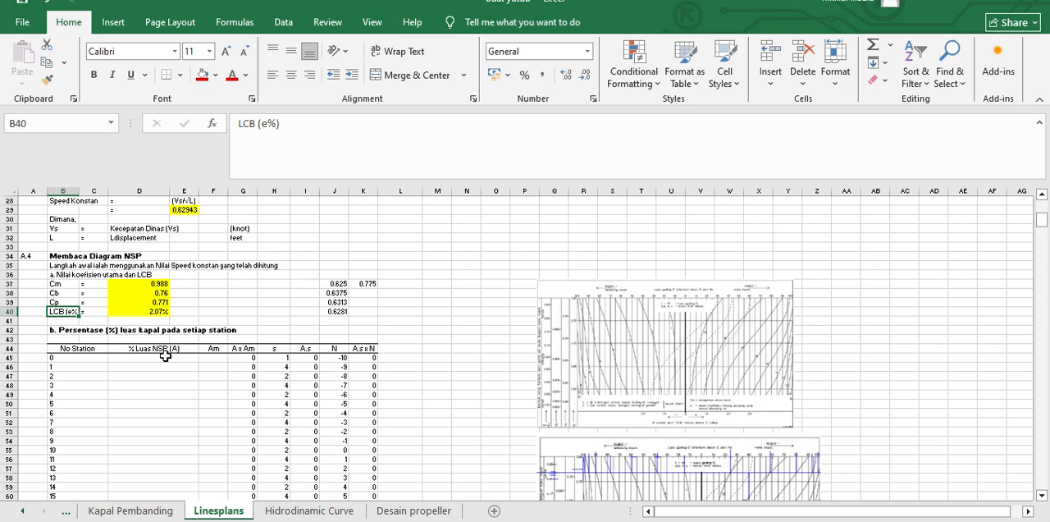
Step: Review the station area percentage table in section b, selecting it from the No Station header through the totals row
scroll(180, 351, "down", 3)
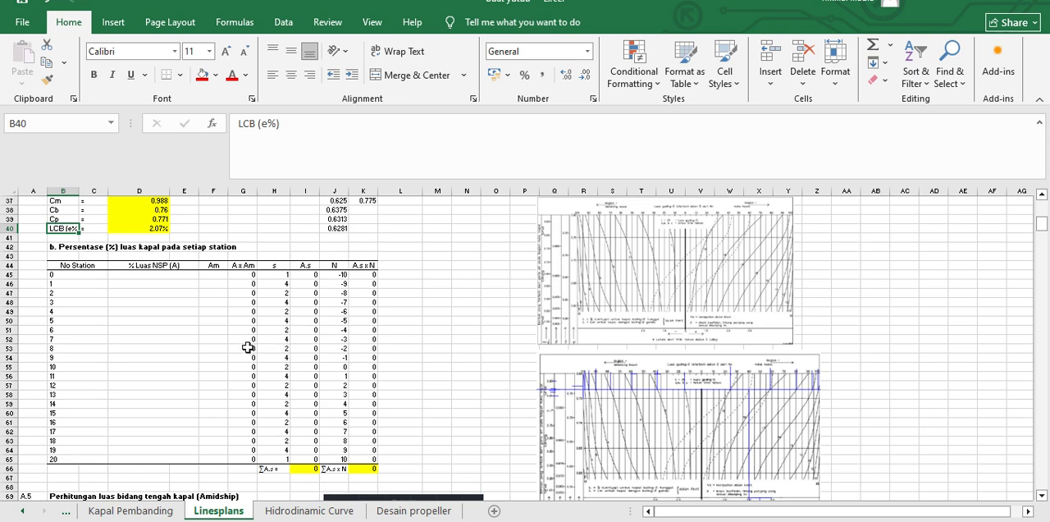
left_click_drag(79, 267, 366, 468)
left_click(431, 415)
left_click(217, 304)
left_click(192, 338)
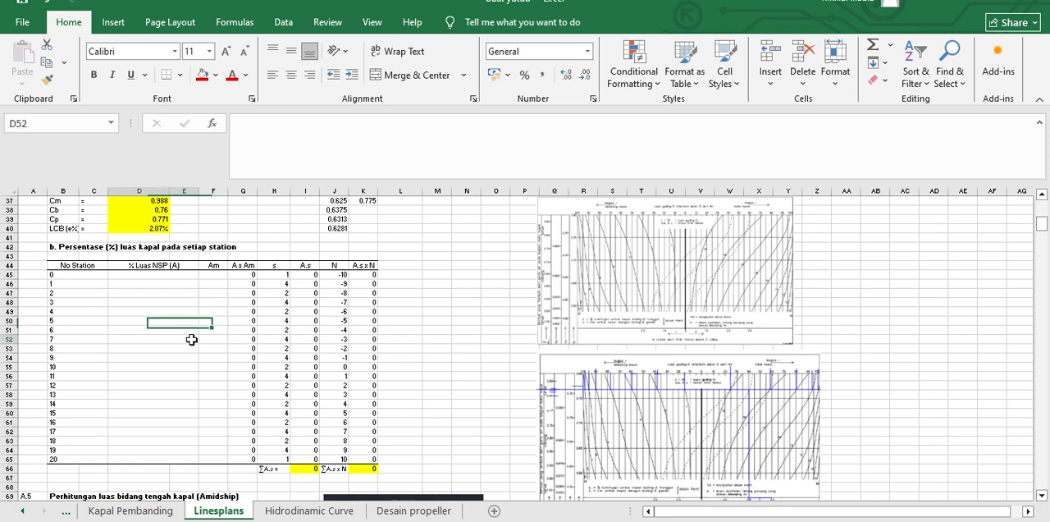
left_click(193, 324)
left_click(66, 268)
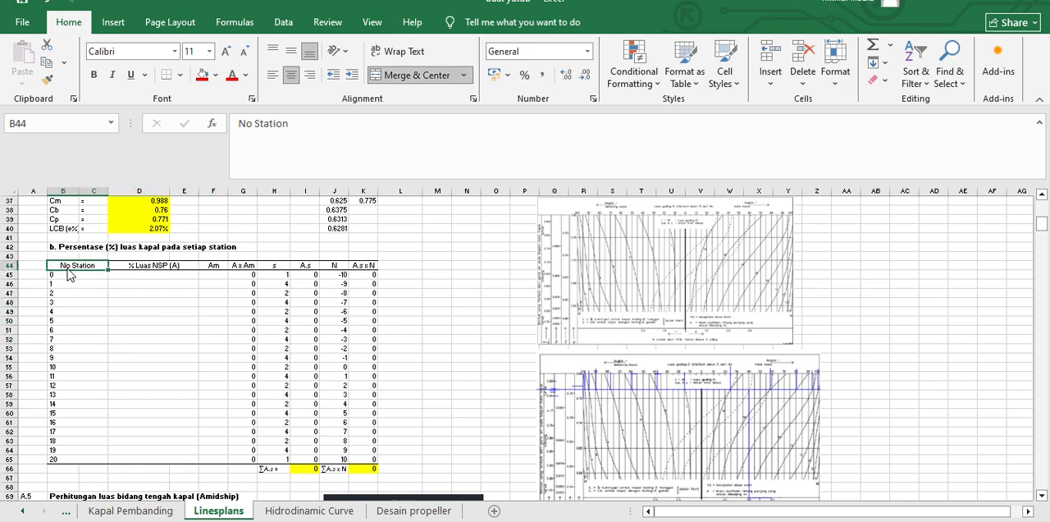
left_click_drag(71, 267, 371, 469)
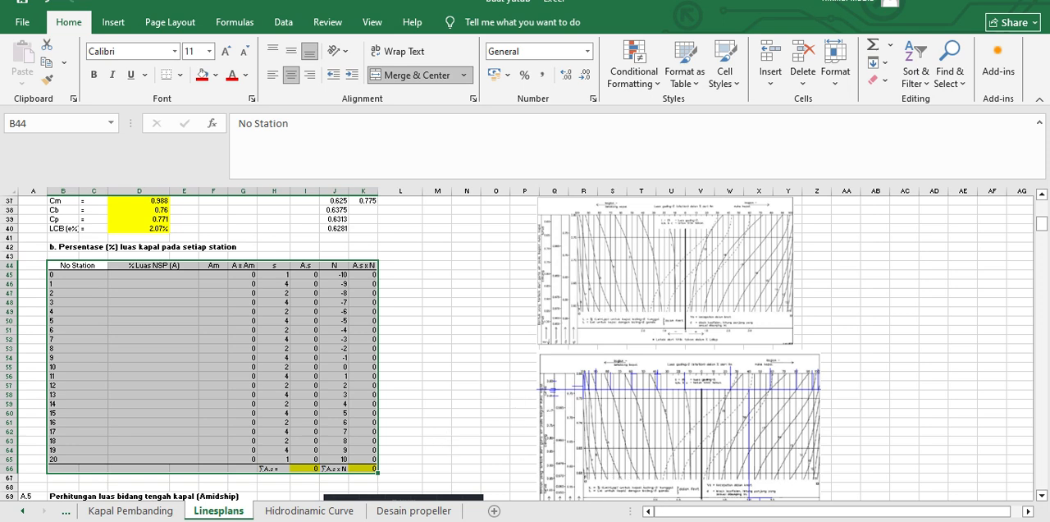
Step: Switch to the AutoCAD drawing Drawing2 and bring an empty part of model space into view
left_click(605, 521)
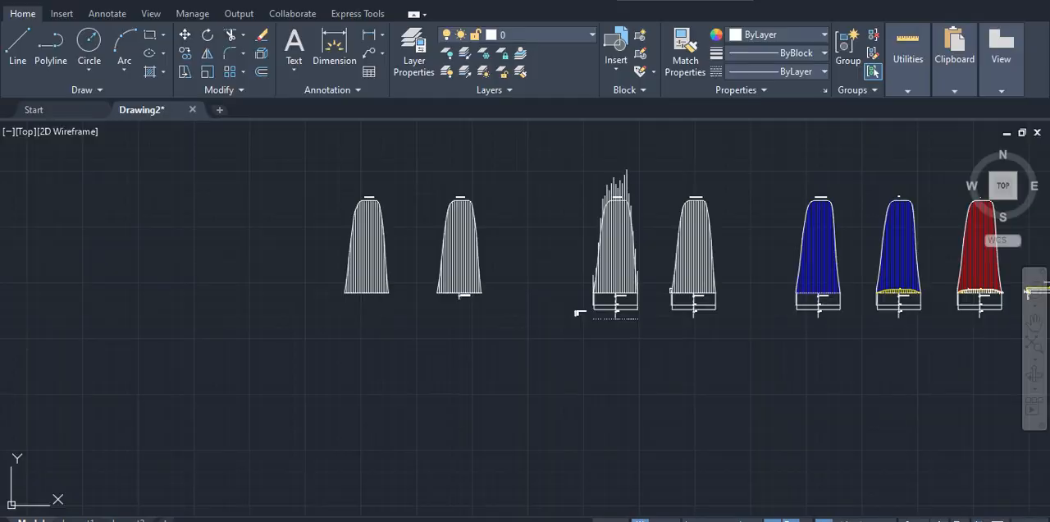
scroll(526, 446, "down", 2)
middle_click_drag(526, 446, 511, 316)
scroll(492, 351, "up", 5)
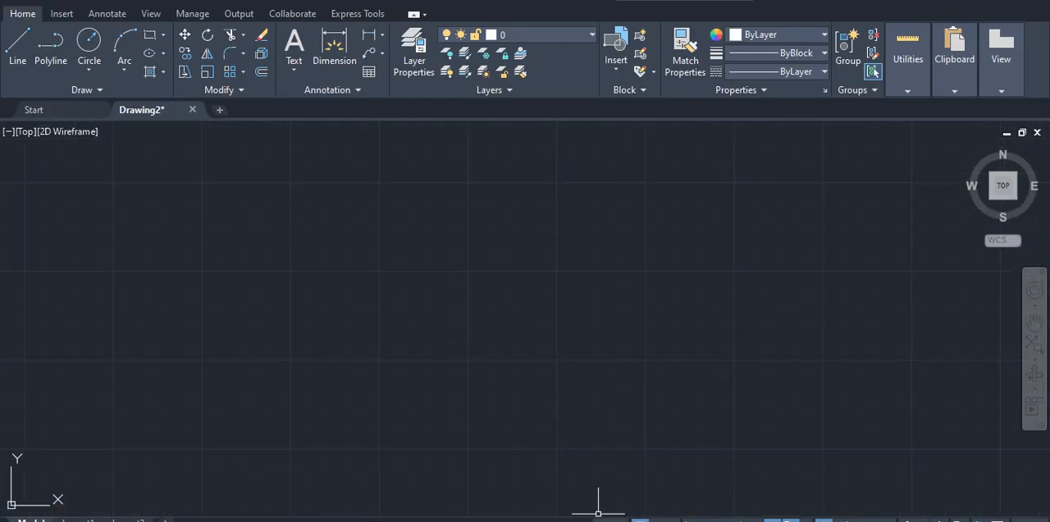
Step: Open the NSP.png diagram image from the Linesplan folder on New Volume (D:) using File Explorer
key("super+e")
scroll(86, 427, "down", 3)
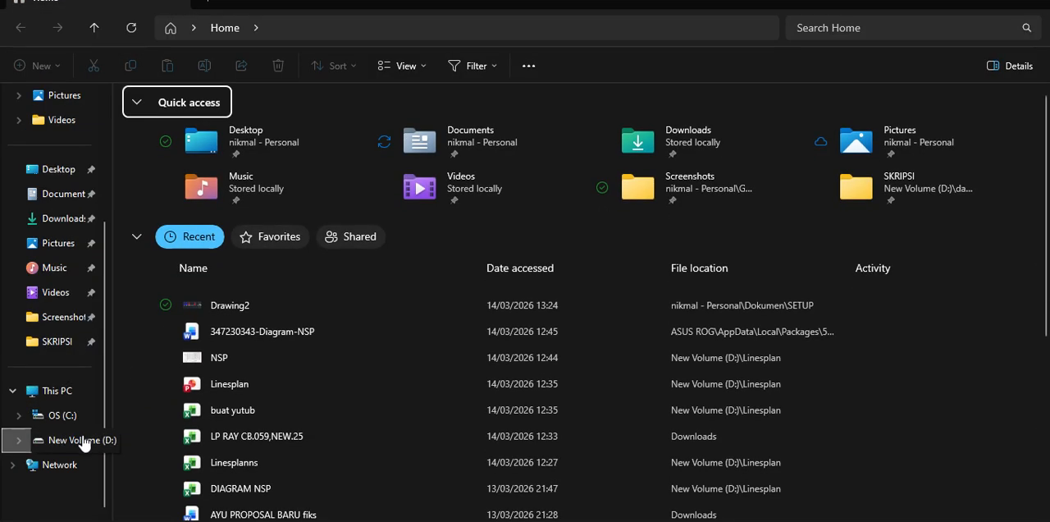
left_click(78, 439)
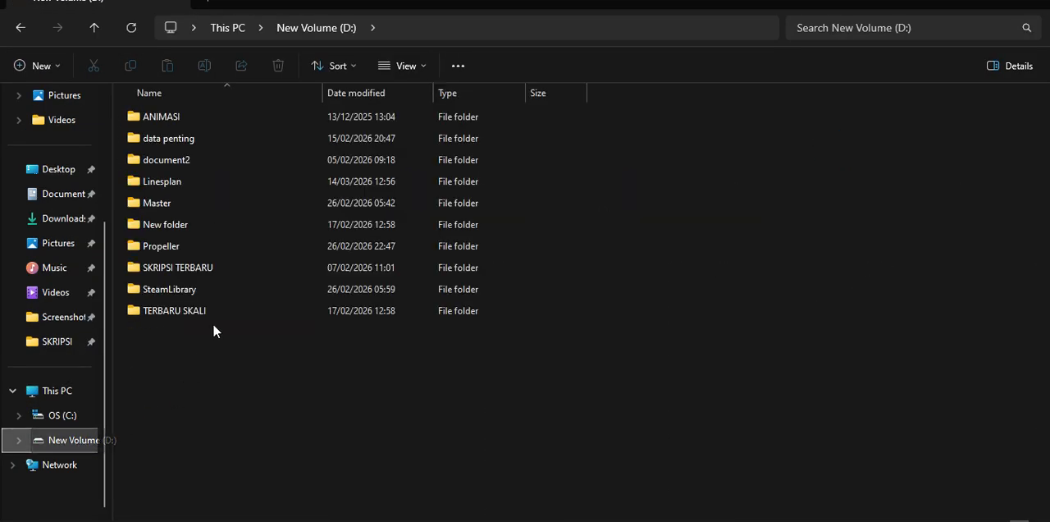
double_click(202, 181)
double_click(176, 246)
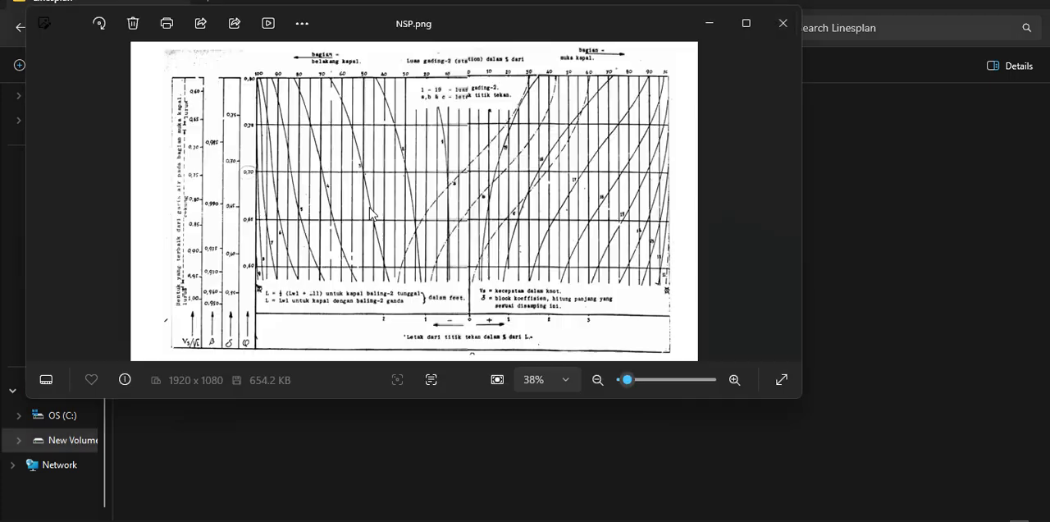
Step: Copy the NSP.png image, switch to the AutoCAD drawing and paste it into empty model space, using Ortho mode to keep it unrotated
right_click(414, 57)
left_click(449, 51)
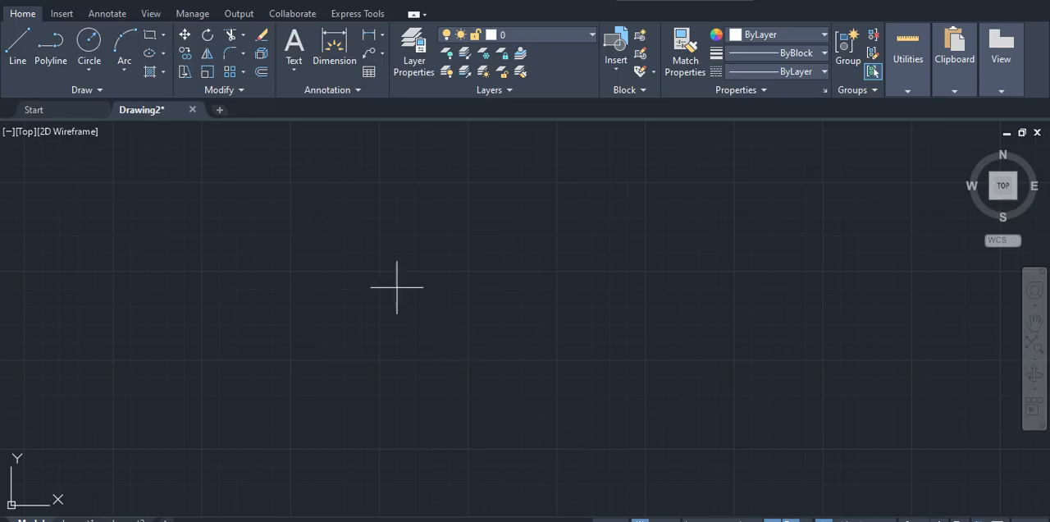
key("ctrl+v")
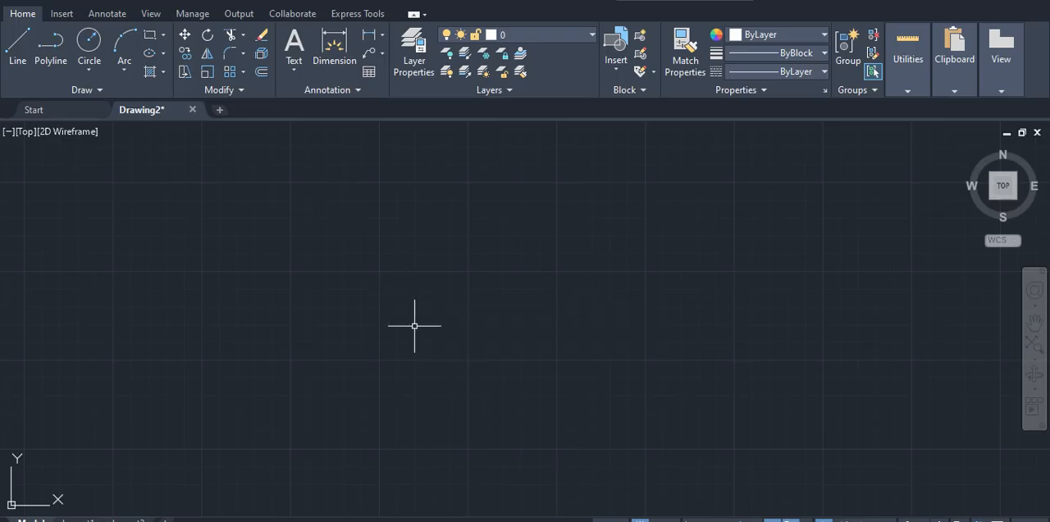
left_click(422, 382)
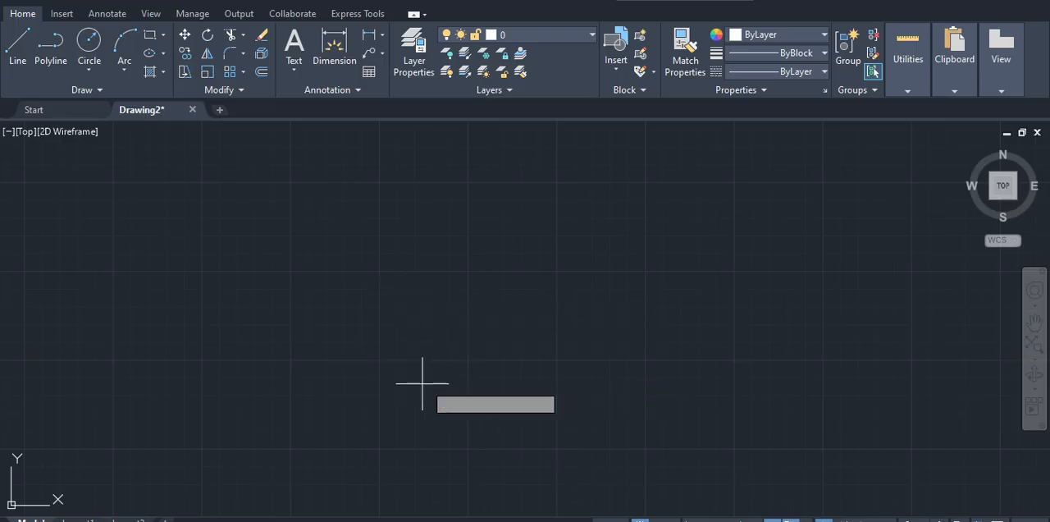
left_click(648, 423)
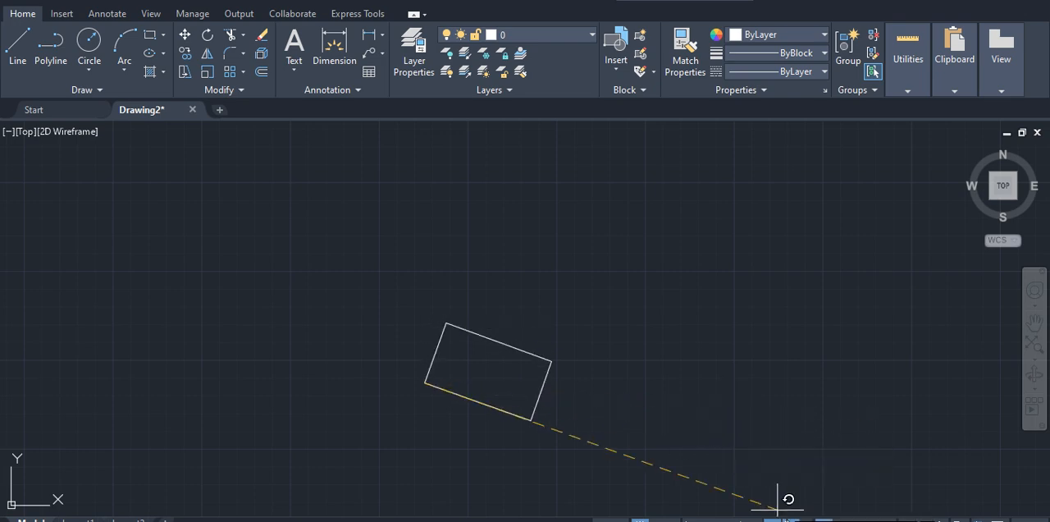
left_click(674, 520)
left_click(692, 520)
left_click(658, 408)
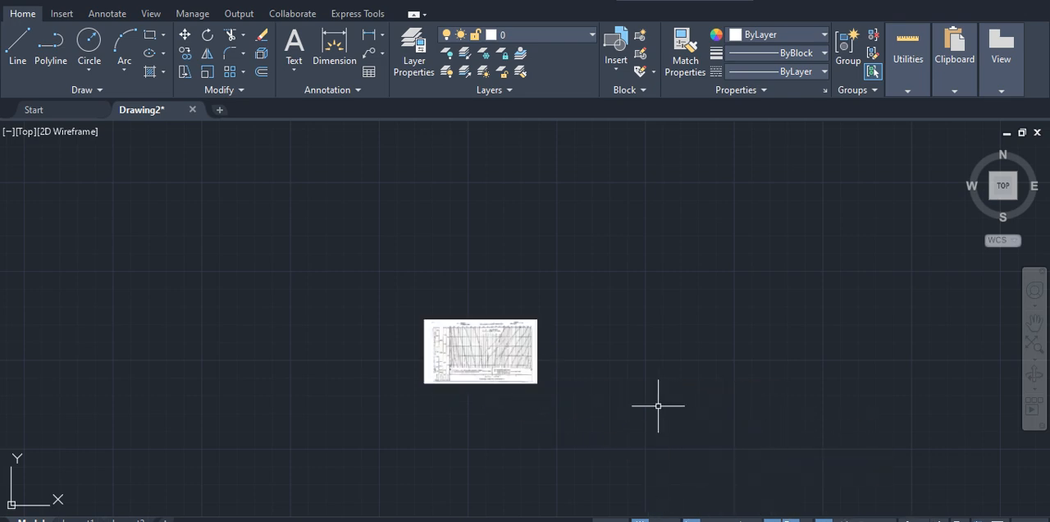
Step: Examine the pasted NSP diagram, covering its coefficient scales and station curves
scroll(509, 385, "up", 8)
scroll(605, 431, "down", 4)
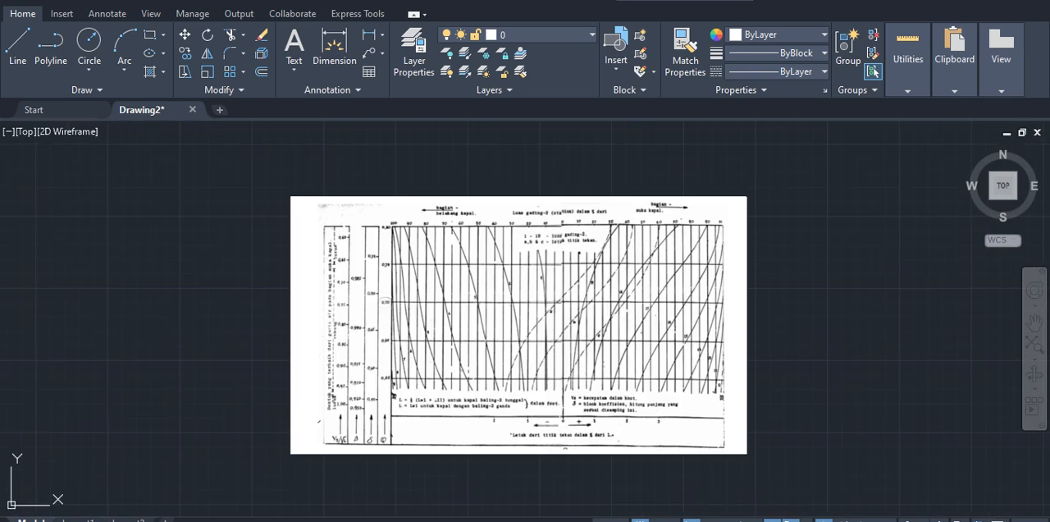
middle_click_drag(558, 397, 577, 412)
scroll(558, 379, "up", 2)
scroll(579, 428, "down", 2)
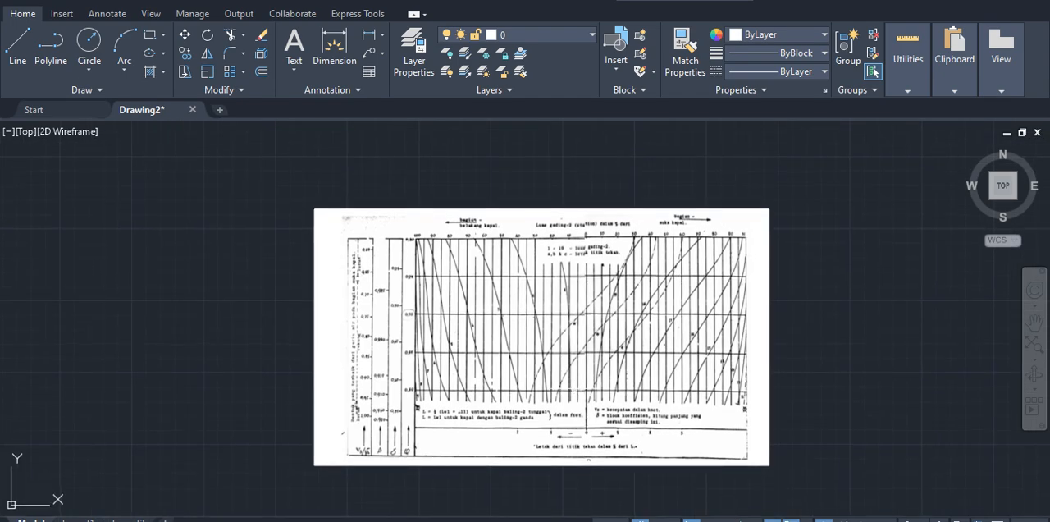
scroll(570, 409, "up", 2)
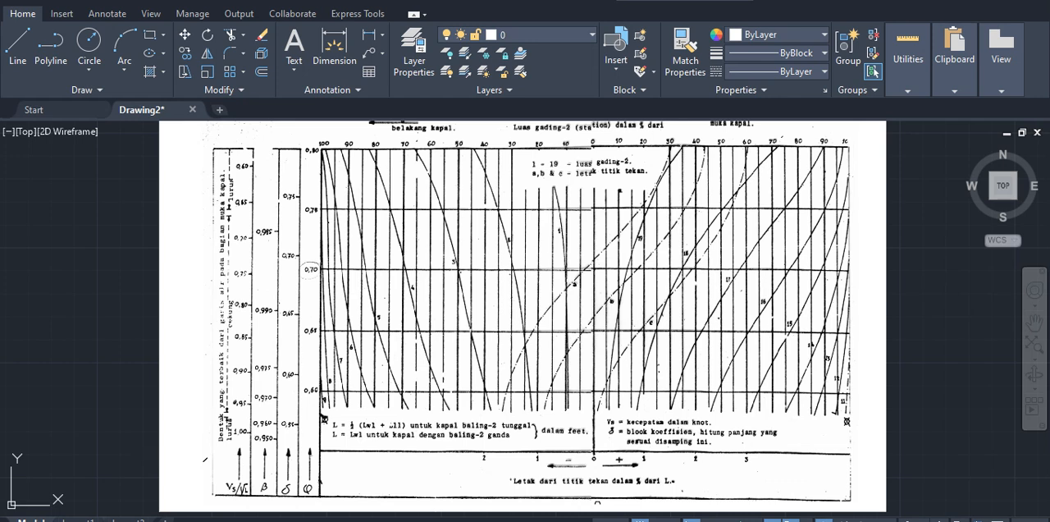
Step: Switch to the Linesplans sheet in Excel and display the speed constant in E29 with two decimal places
key("alt+Tab")
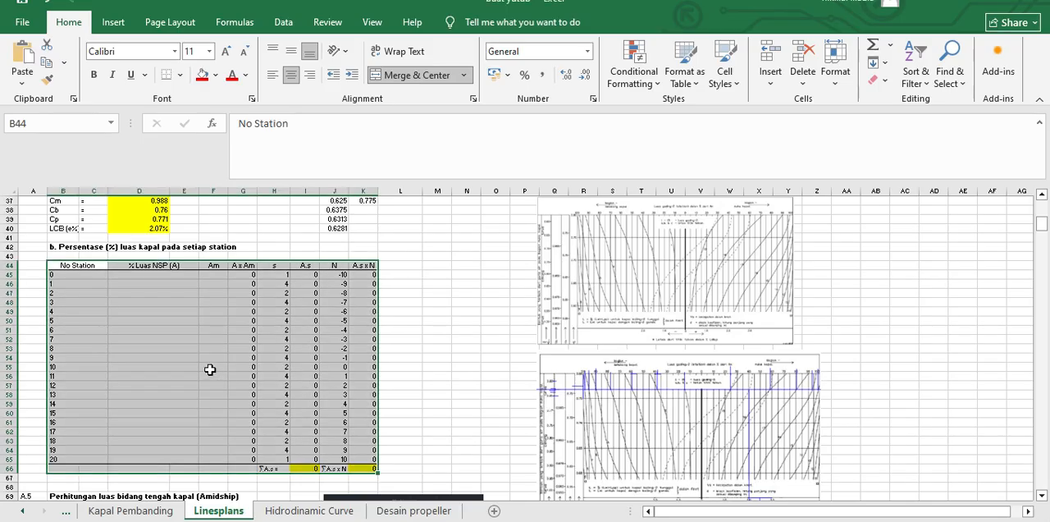
scroll(182, 281, "up", 1)
scroll(182, 281, "up", 4)
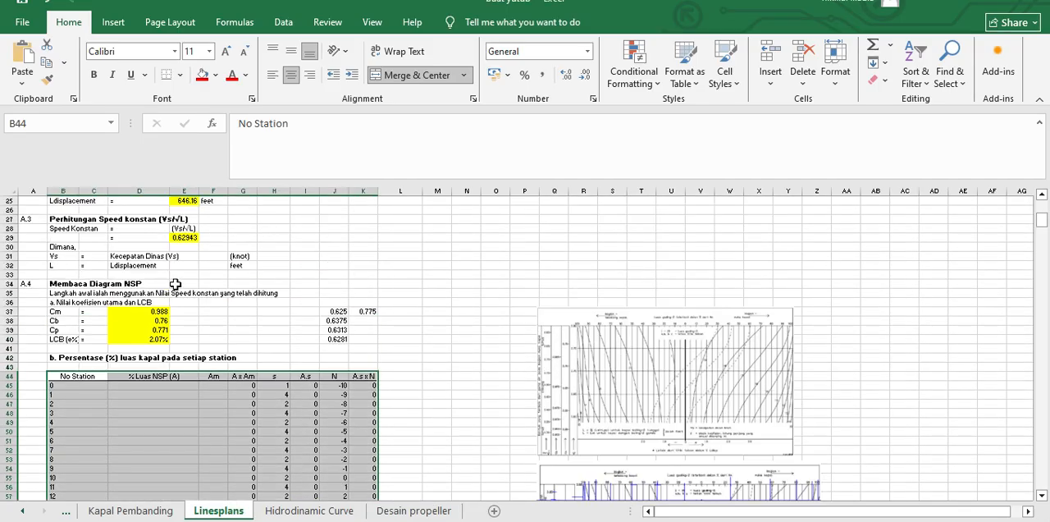
left_click(184, 238)
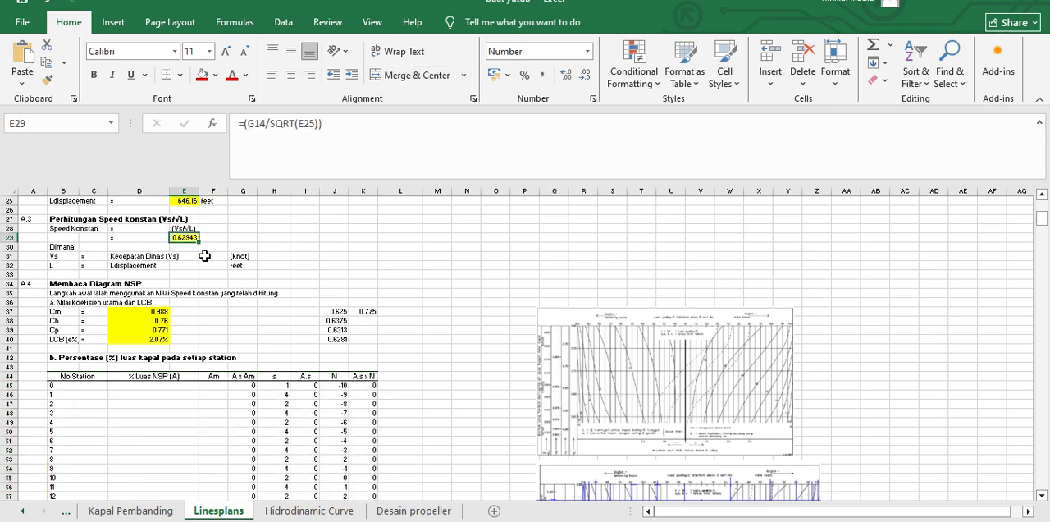
left_click(587, 75)
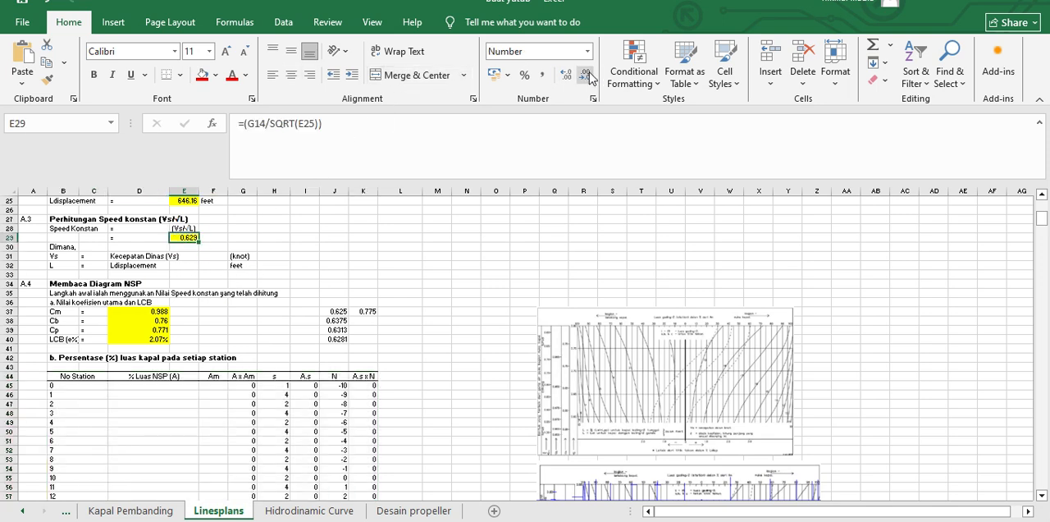
left_click(586, 76)
left_click(587, 76)
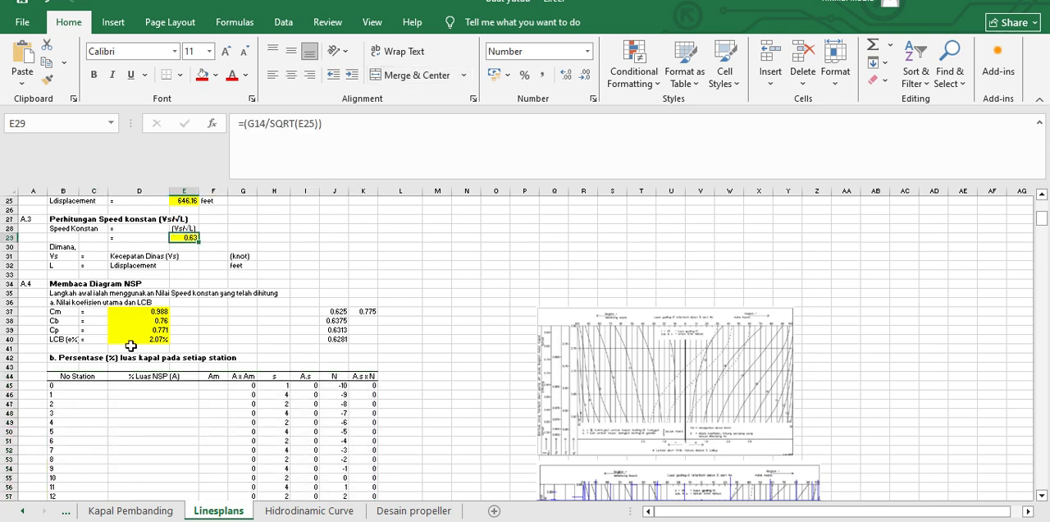
left_click(210, 246)
left_click(191, 230)
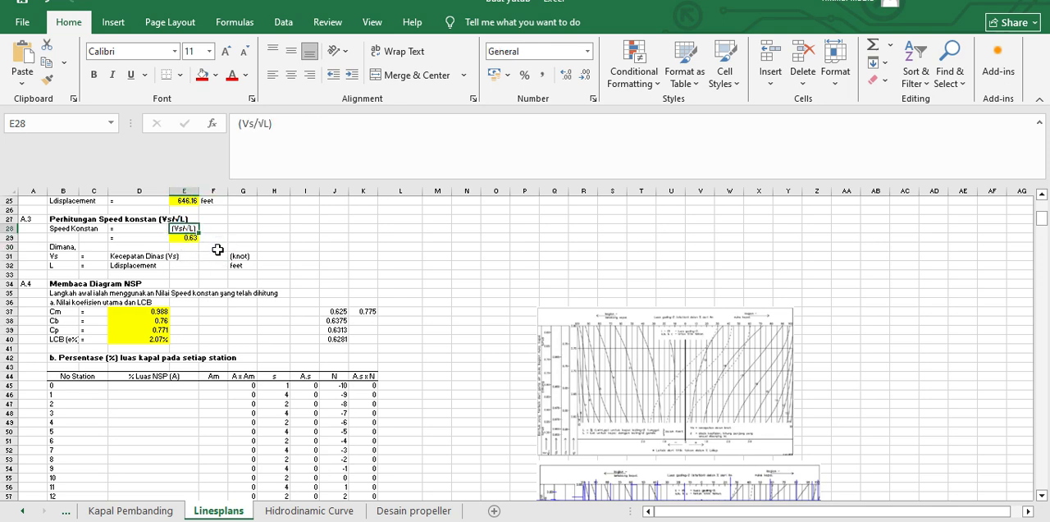
left_click(181, 237)
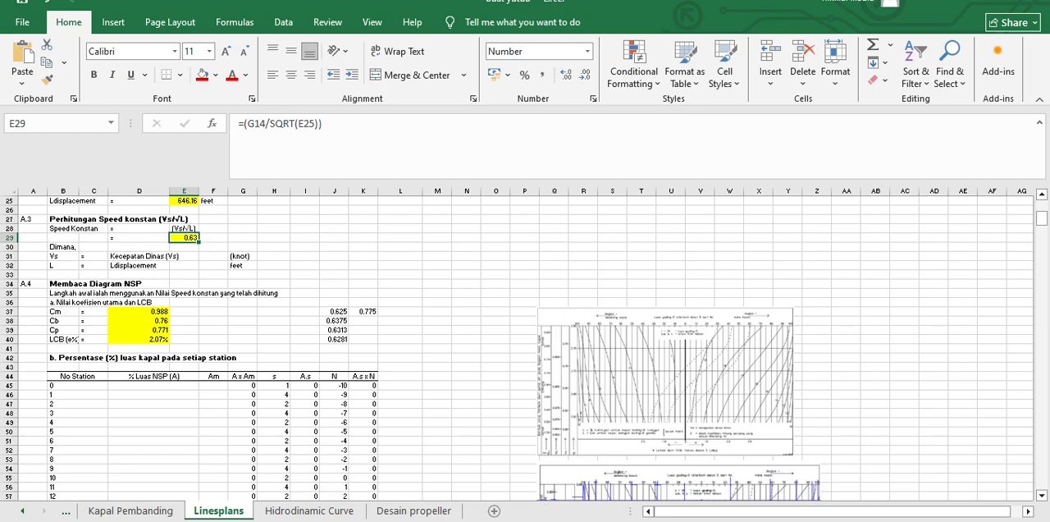
Step: Switch back to the AutoCAD drawing and set the current object color to Blue
key("alt+Tab")
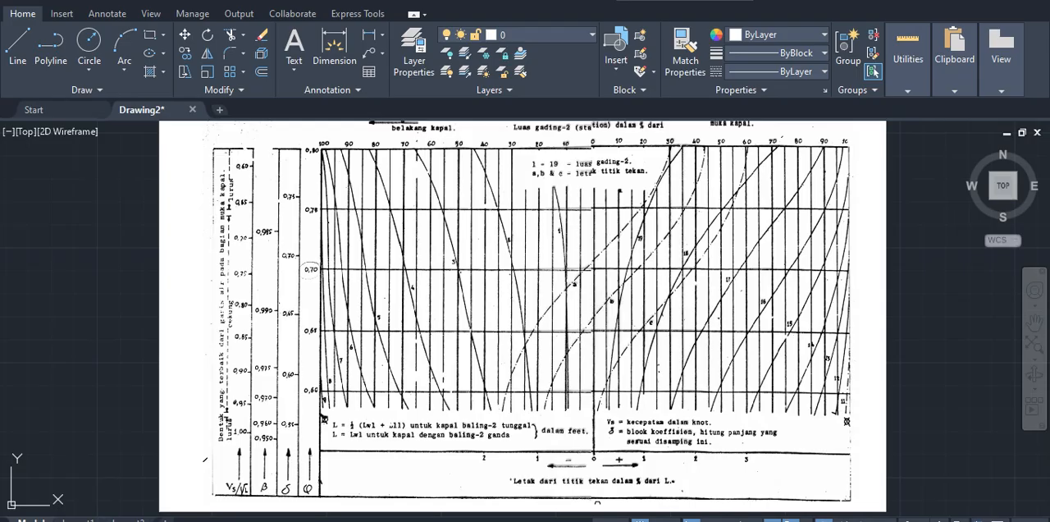
scroll(244, 170, "up", 2)
middle_click_drag(257, 173, 279, 210)
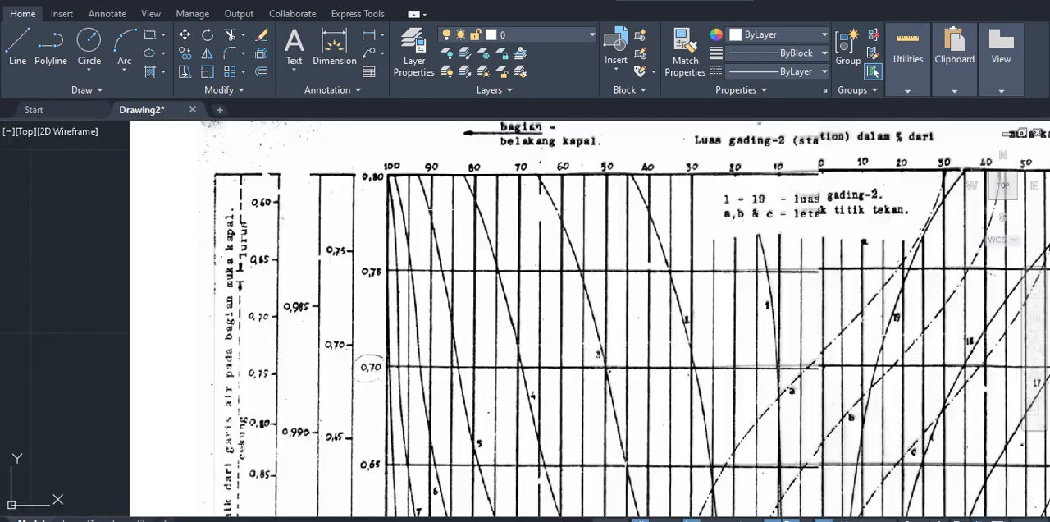
left_click(763, 34)
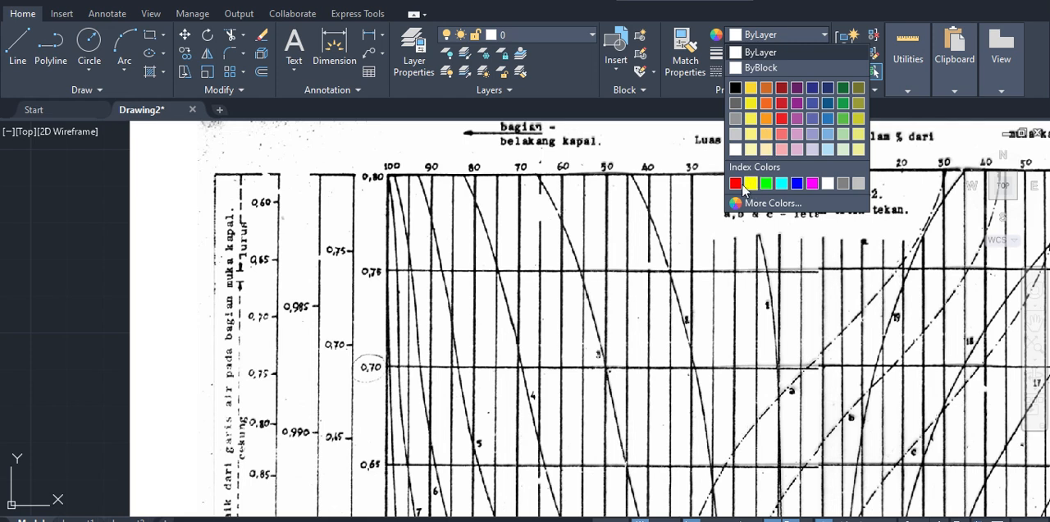
left_click(796, 183)
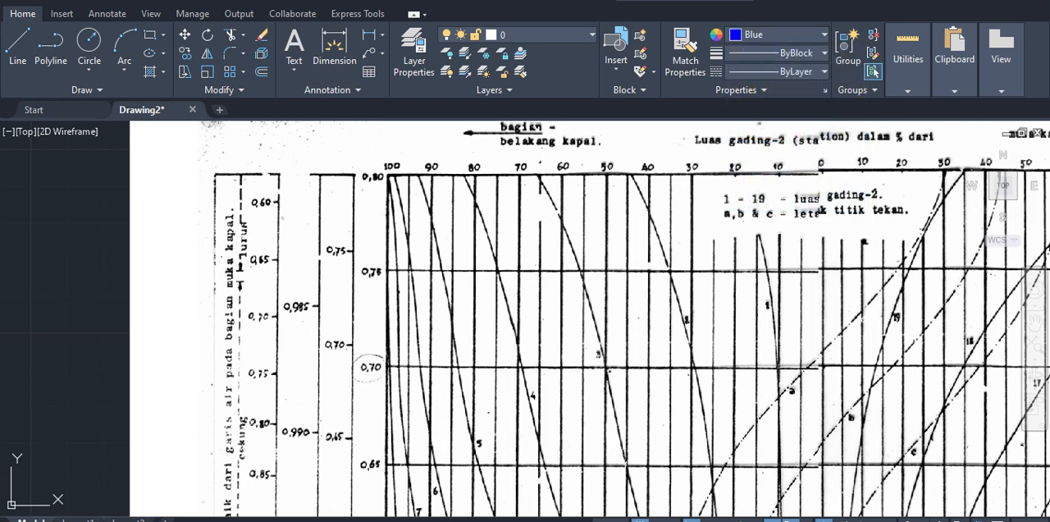
Step: Draw a vertical line about 16 units long on the Vs/√L scale from the 0.60 mark to the 0.65 mark
type("l")
key("Return")
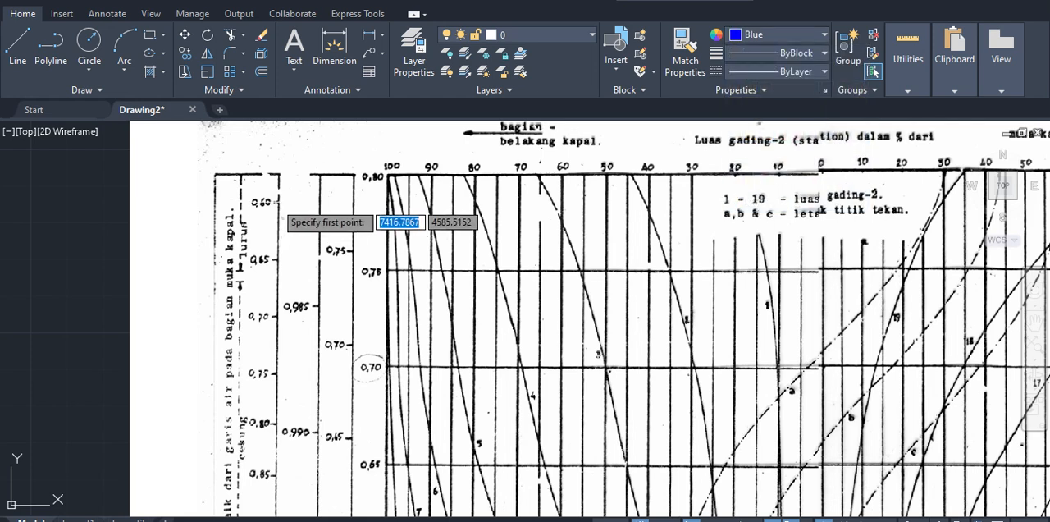
scroll(251, 209, "up", 2)
left_click(280, 200)
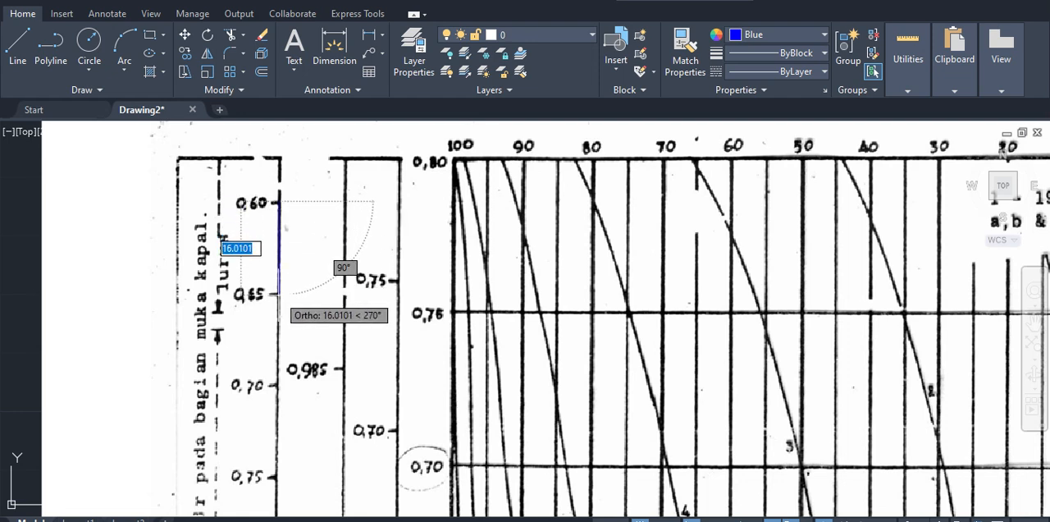
left_click(280, 292)
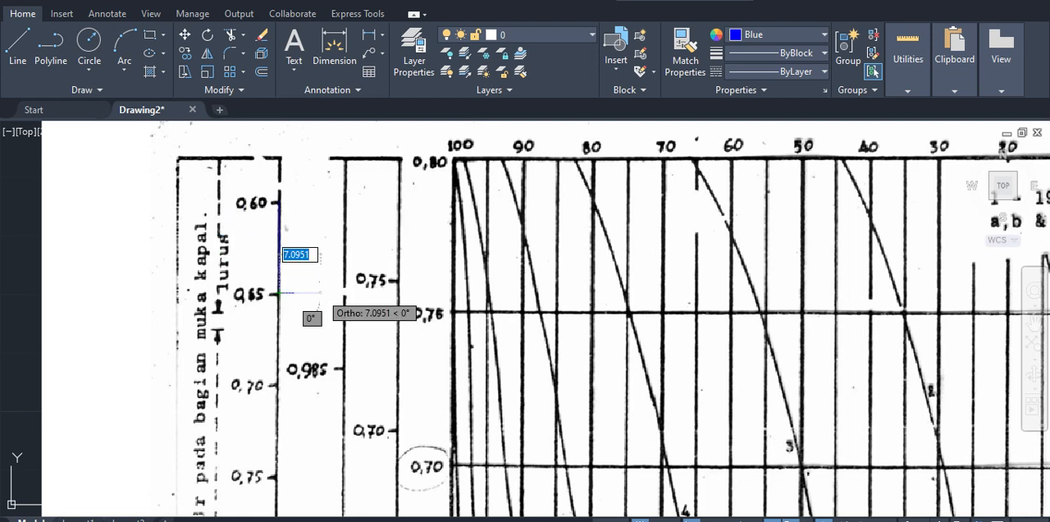
key("Escape")
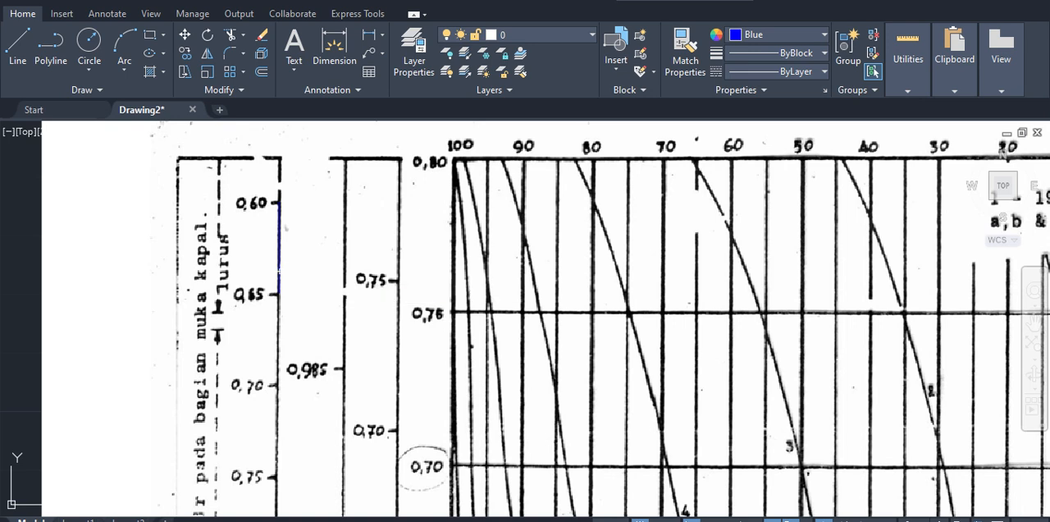
Step: Draw a short horizontal line leftward from the midpoint of the blue line on the Vs/√L scale
left_click(279, 247)
scroll(290, 275, "up", 2)
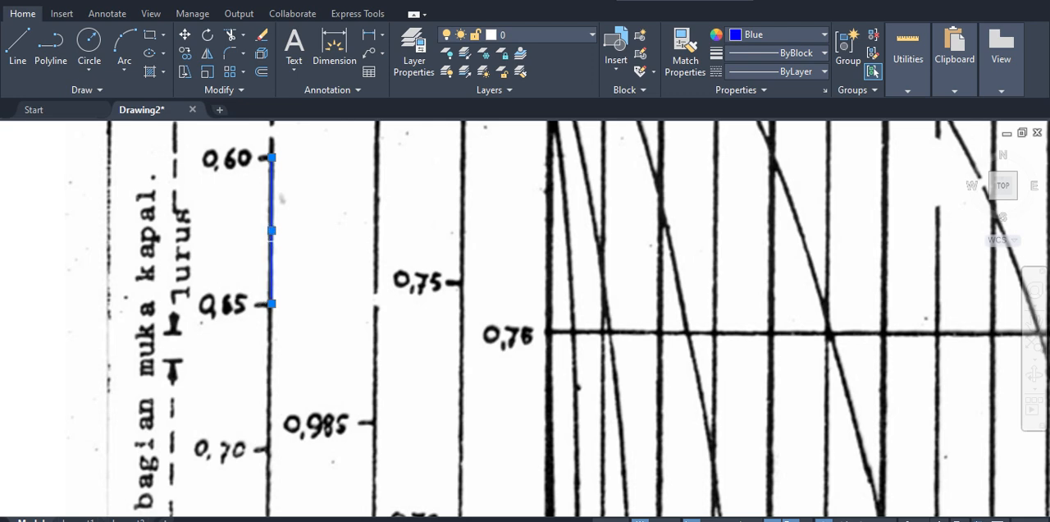
key("l")
key("space")
left_click(271, 231)
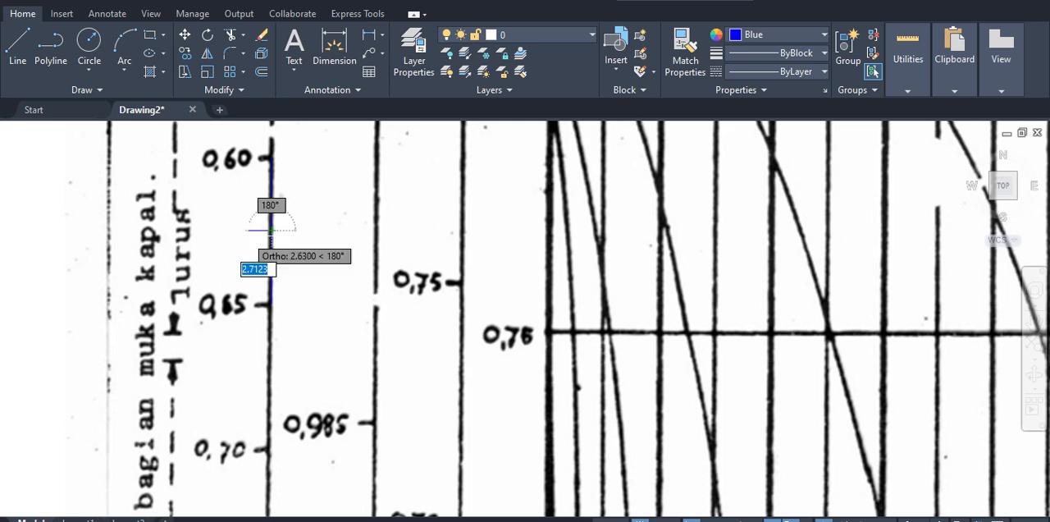
left_click(227, 231)
key("Escape")
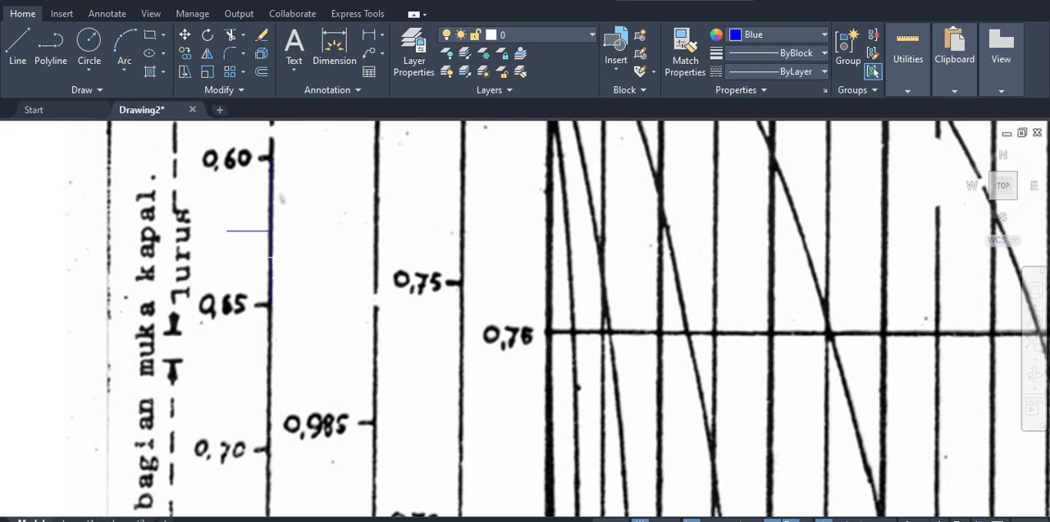
left_click(271, 194)
key("Escape")
key("t")
key("r")
key("space")
key("Escape")
Step: Delete the short horizontal line at the midpoint of the blue scale line
left_click(286, 215)
left_click(220, 246)
key("Delete")
left_click(499, 276)
left_click(229, 217)
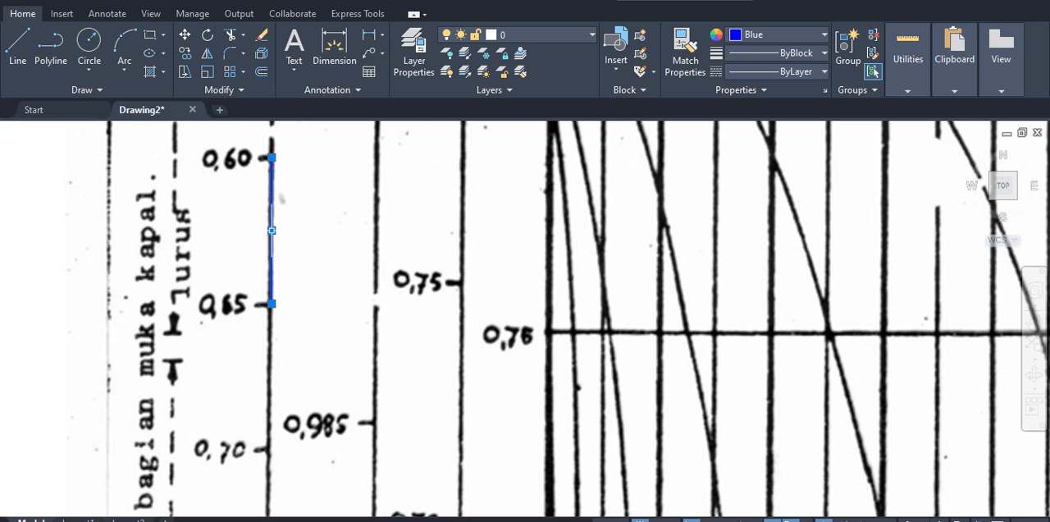
Step: Divide the blue line between the 0.60 and 0.65 marks into 2 equal segments and select it to check the division
left_click(297, 226)
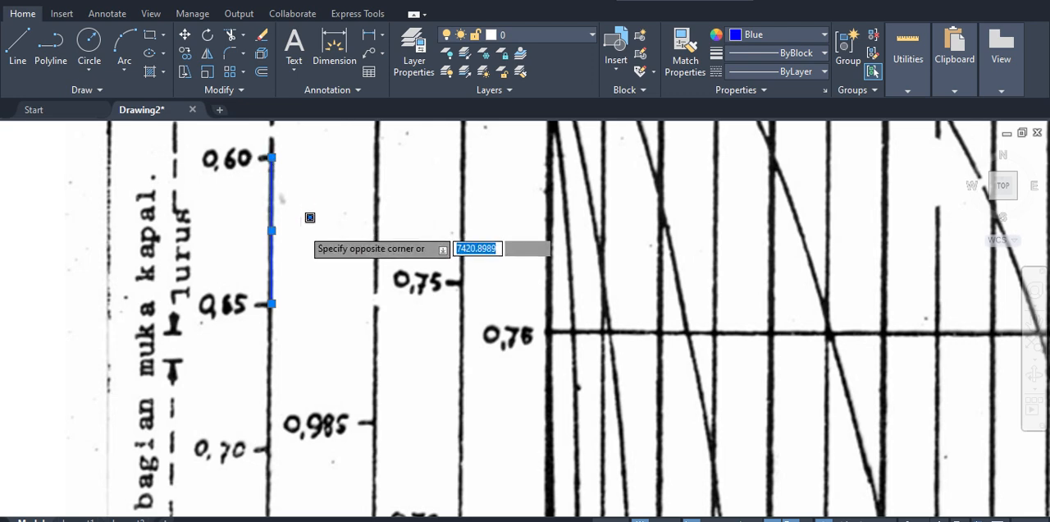
left_click(297, 227)
type("div")
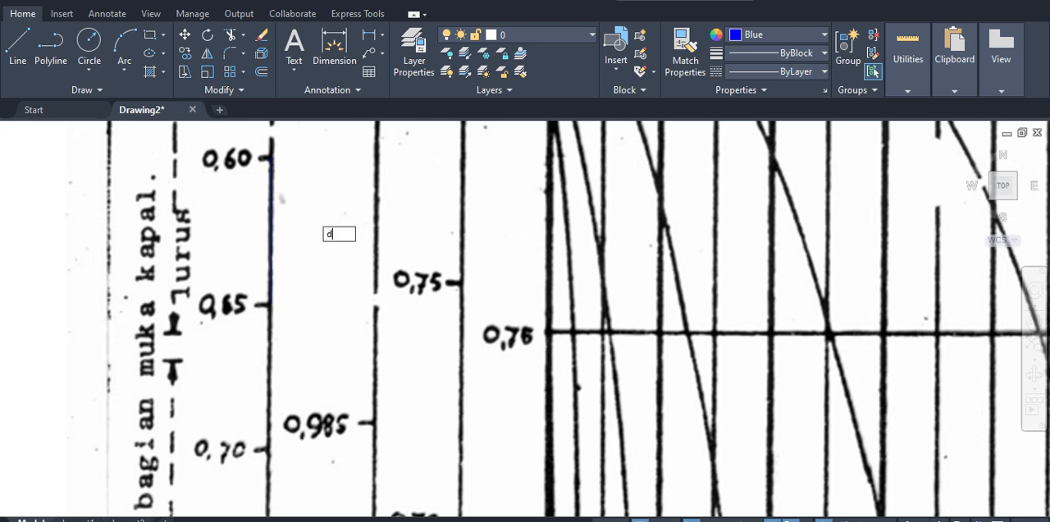
key("Return")
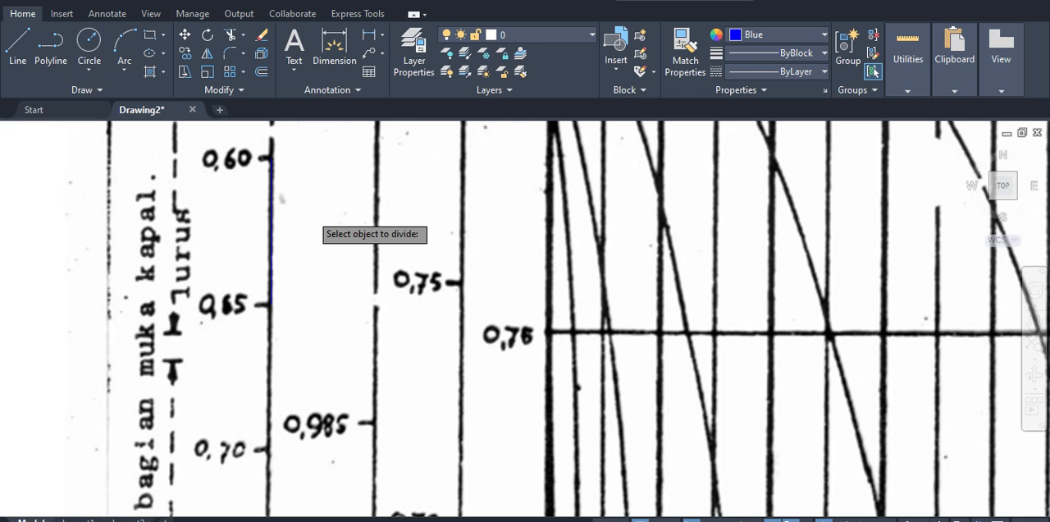
left_click(243, 187)
left_click(271, 197)
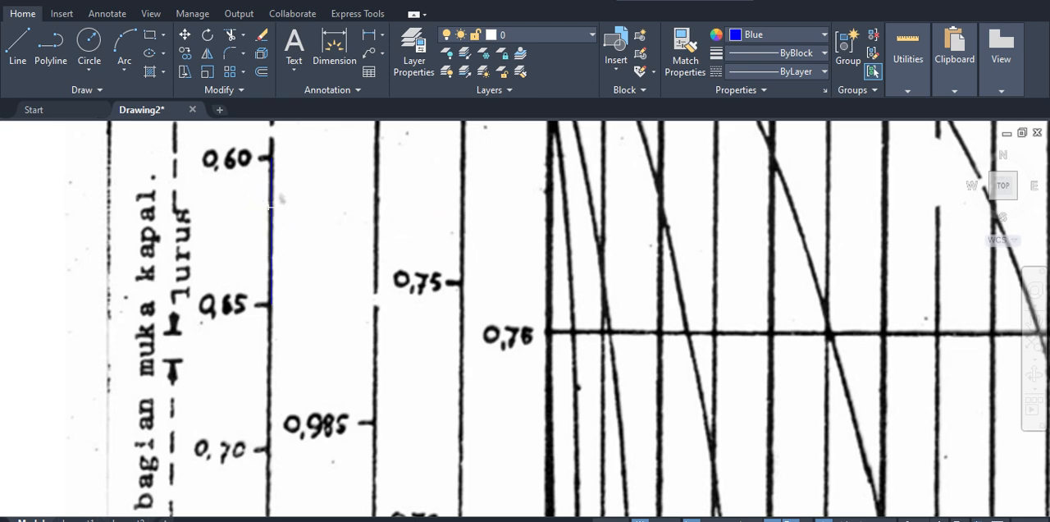
left_click(271, 208)
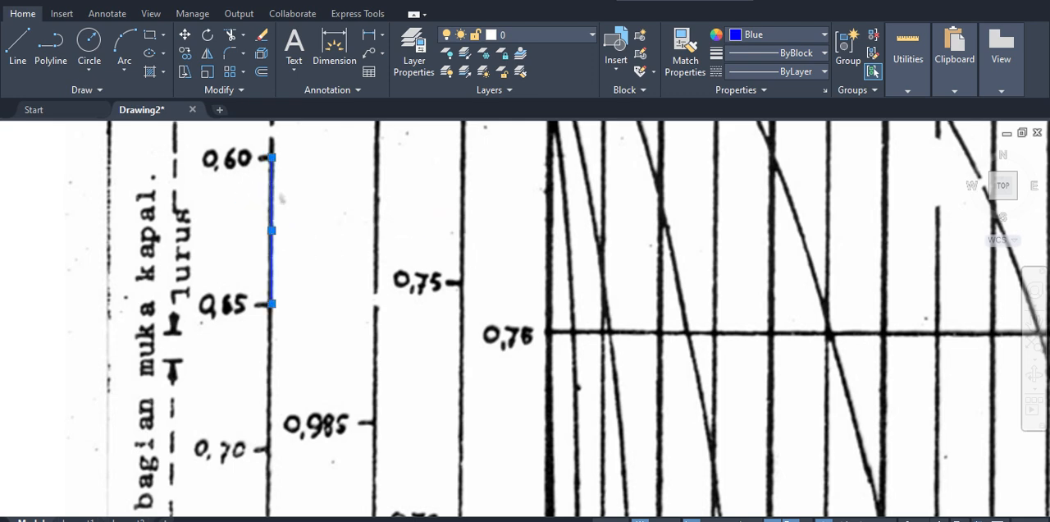
left_click(272, 217)
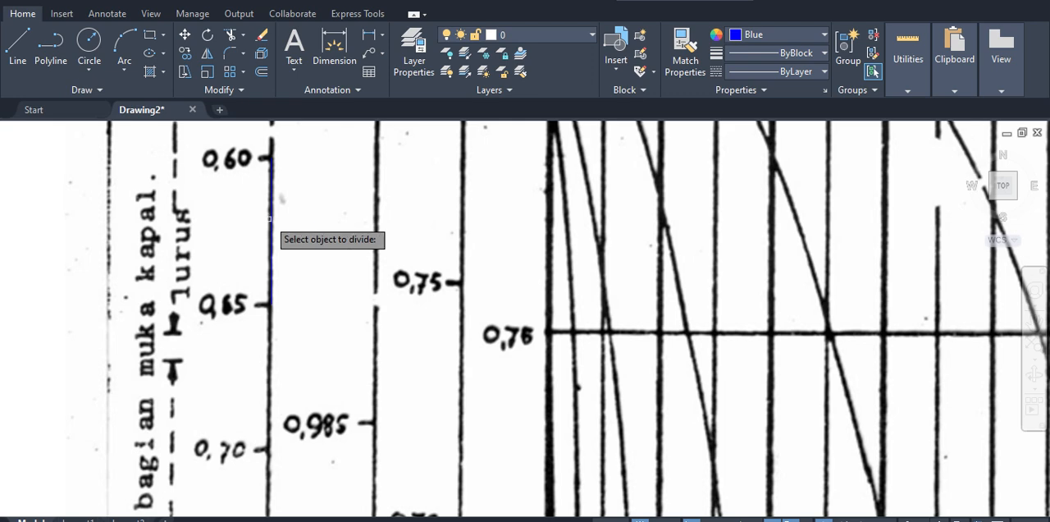
type("2")
key("Return")
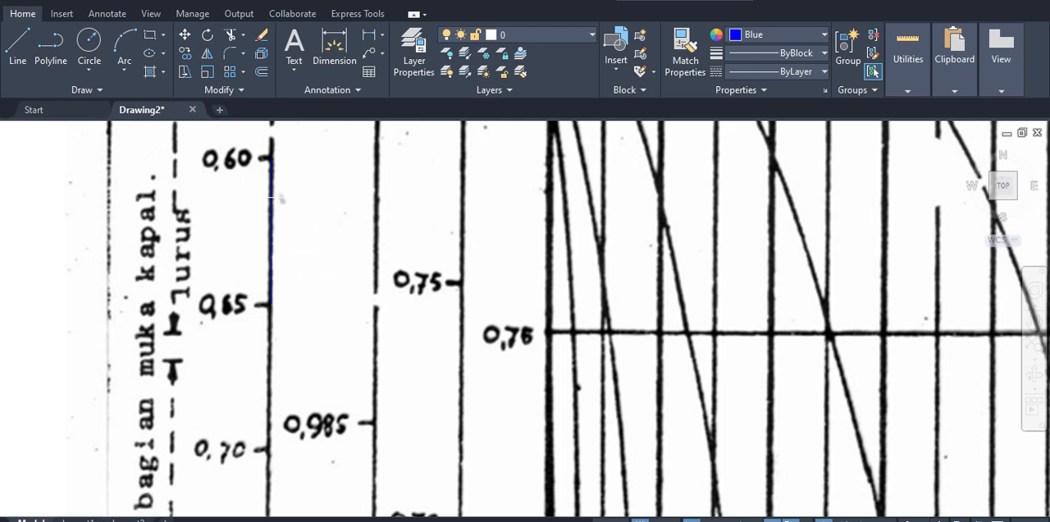
left_click(271, 218)
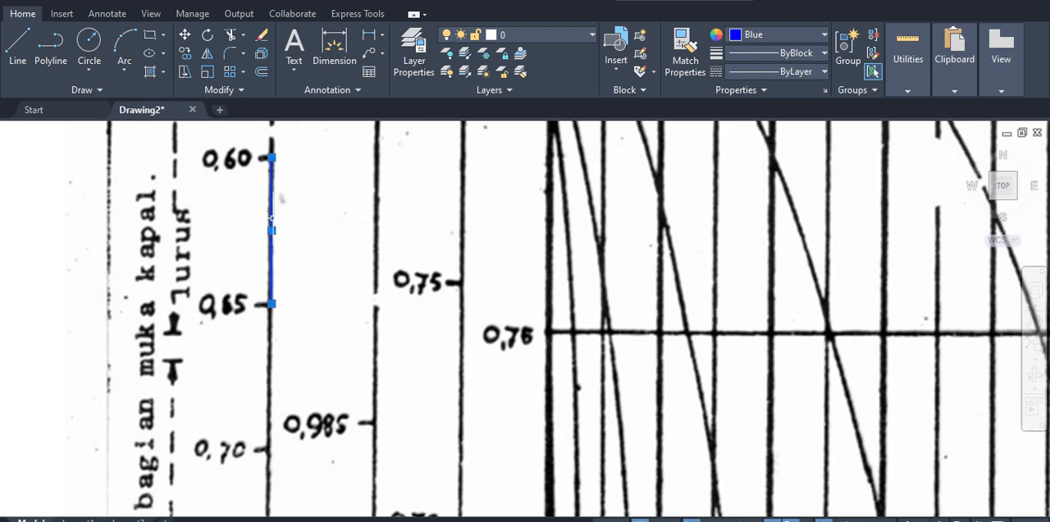
Step: Select the blue line between the 0.60 and 0.65 marks with a window to check its division into 2 segments
type("2")
key("Return")
left_click(237, 150)
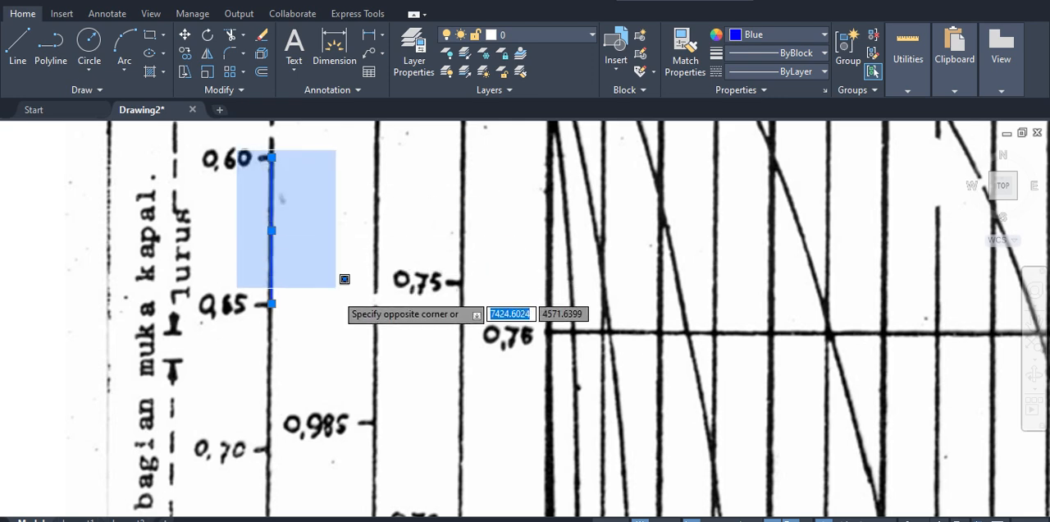
left_click(337, 330)
key("Return")
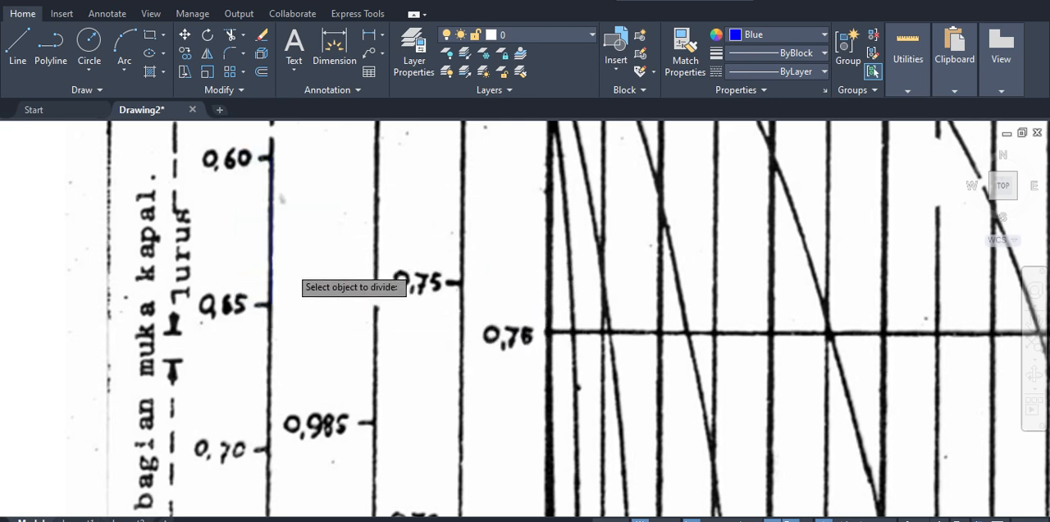
key("Return")
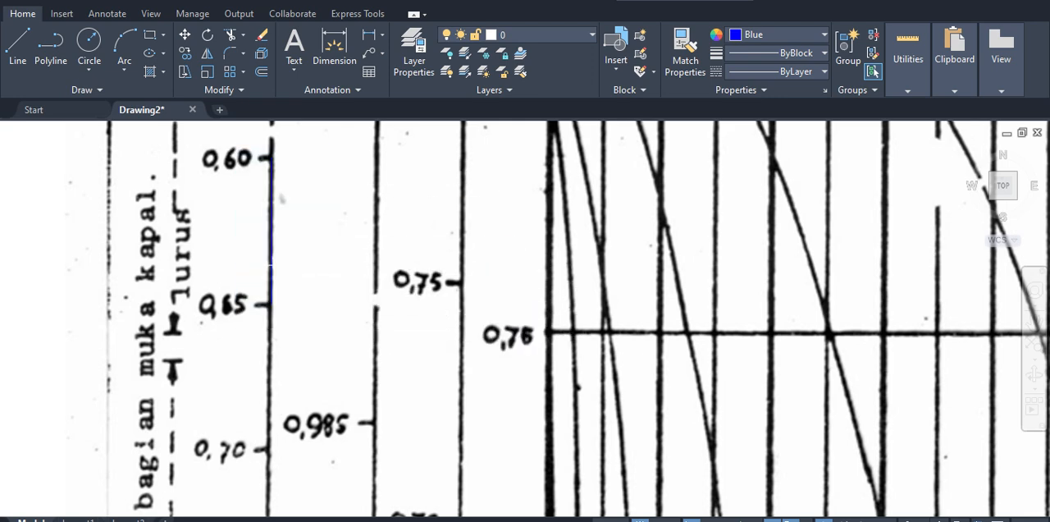
Step: Divide the blue line between the 0.60 and 0.65 marks into 2 equal segments once more
type("div")
key("Return")
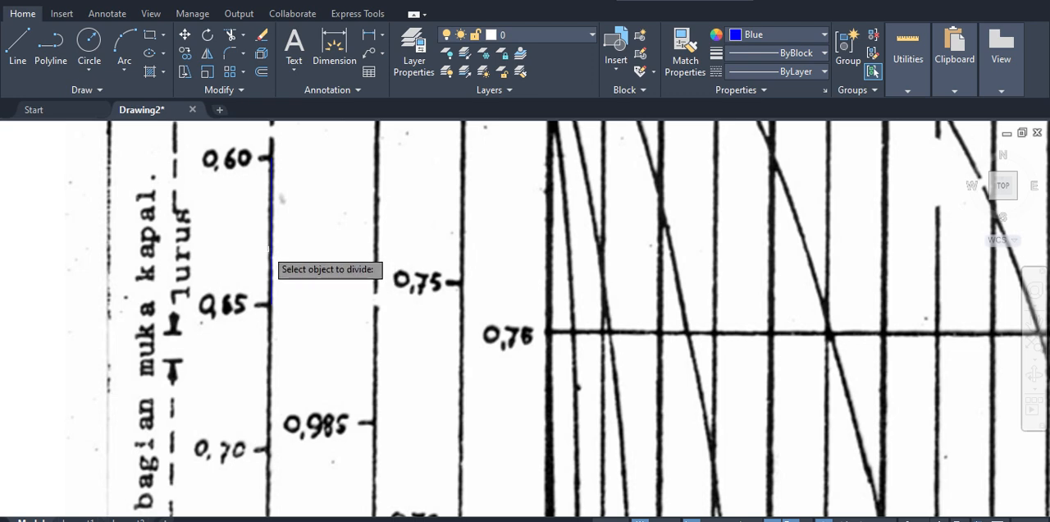
type("5")
key("Return")
left_click(271, 245)
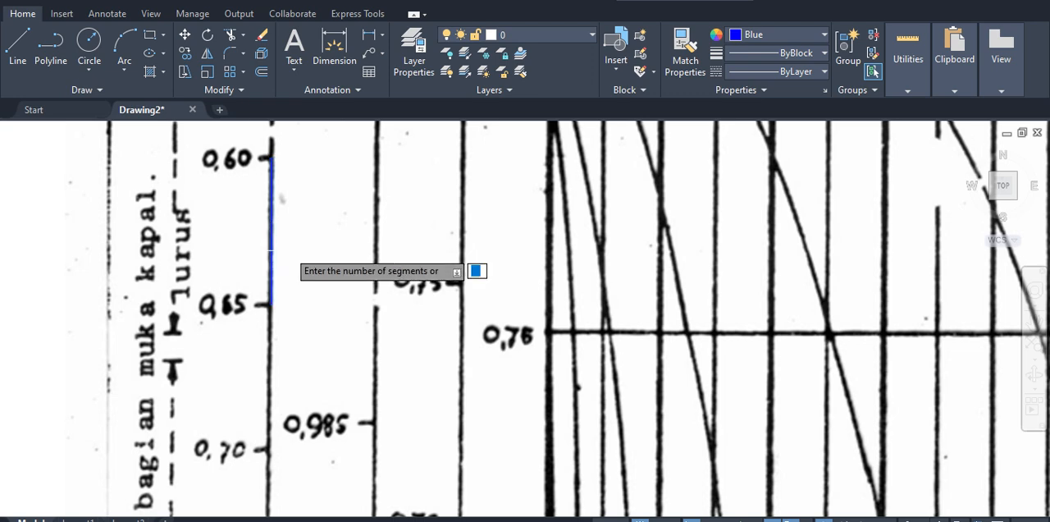
type("2")
key("Return")
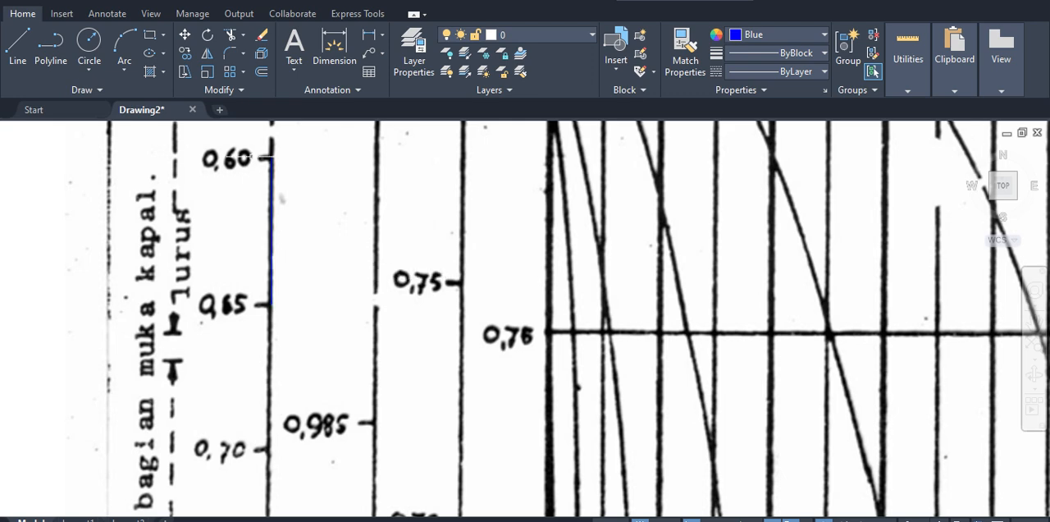
Step: Select the divided blue line as a whole to look for its division point
left_click(223, 141)
left_click(371, 331)
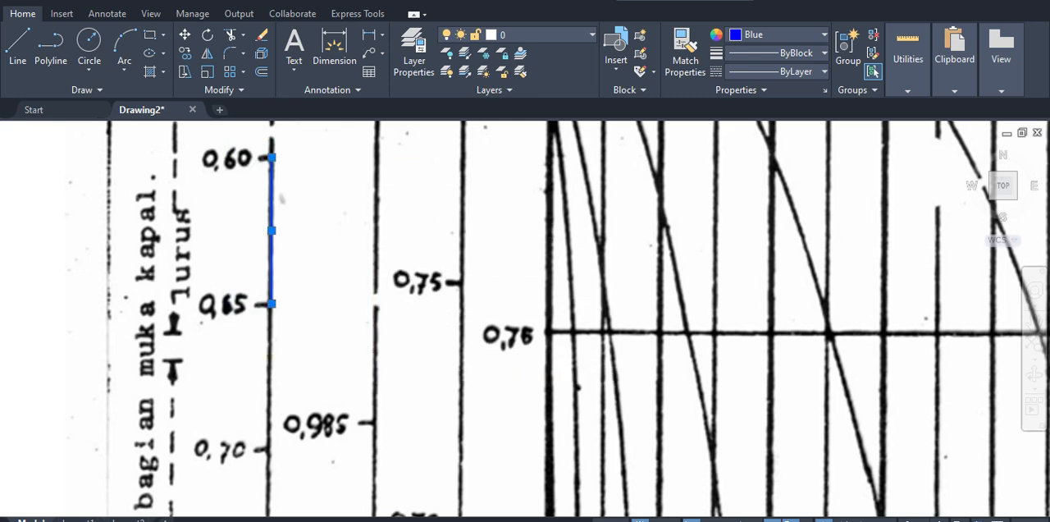
key("Escape")
left_click(320, 329)
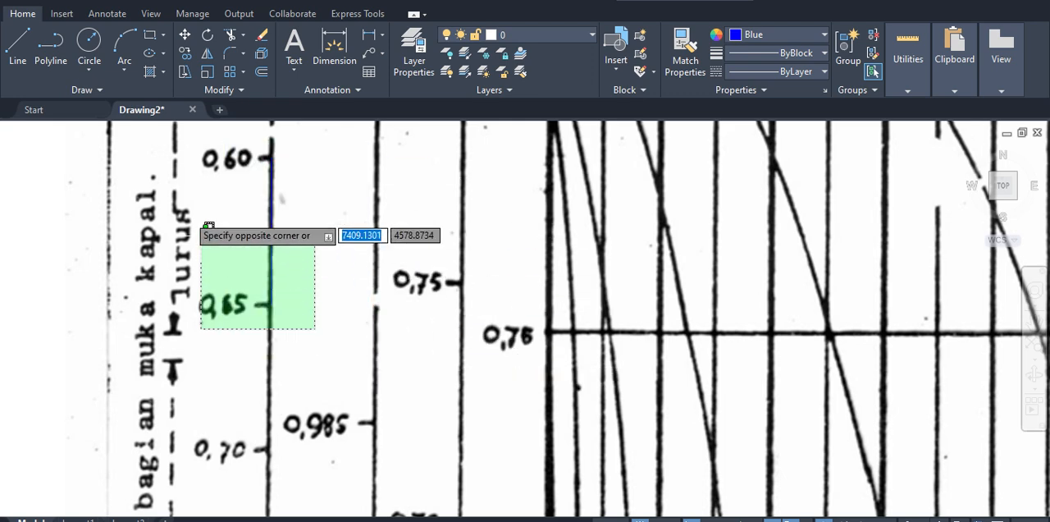
left_click(172, 121)
key("Escape")
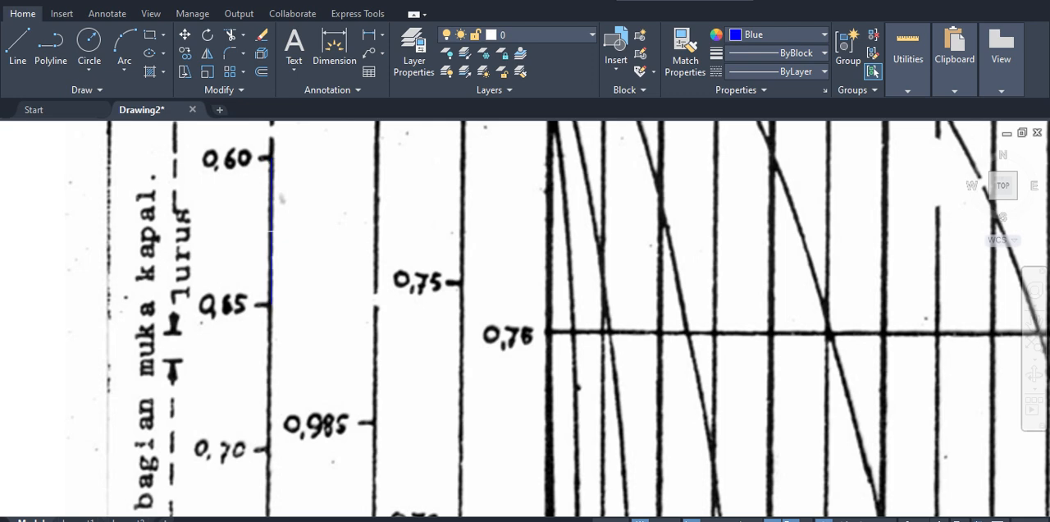
Step: Try another division of the blue line between the 0.60 and 0.65 marks, and delete the line
type("div")
key("Return")
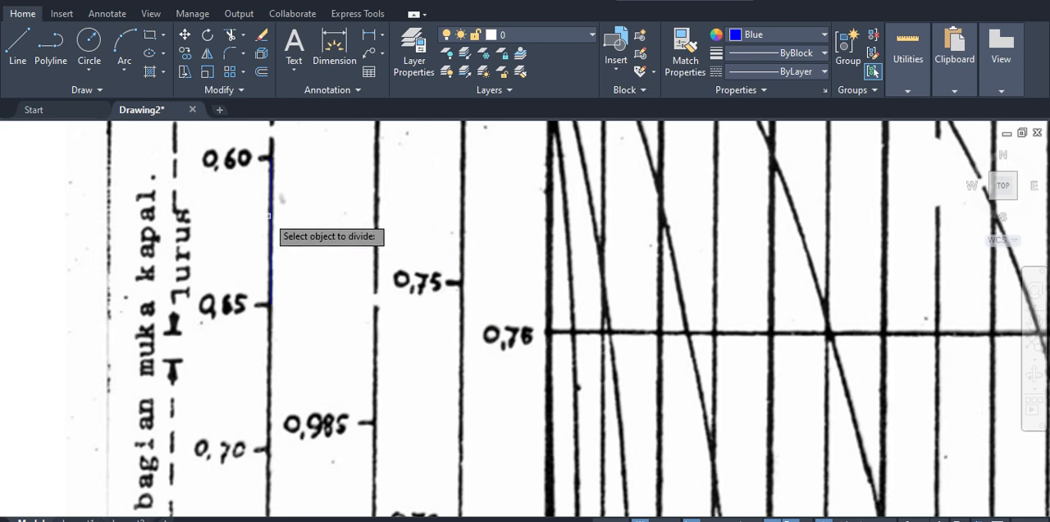
left_click(269, 216)
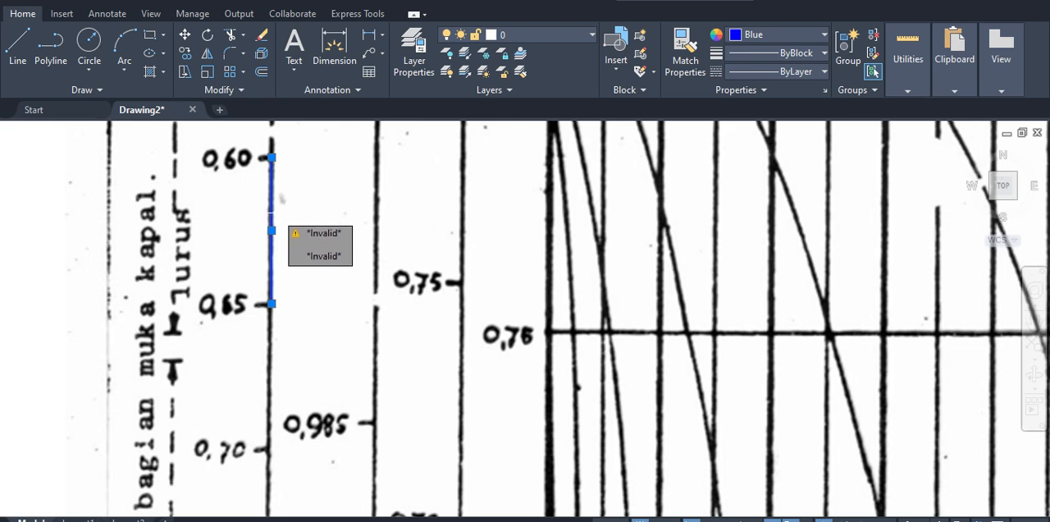
key("Escape")
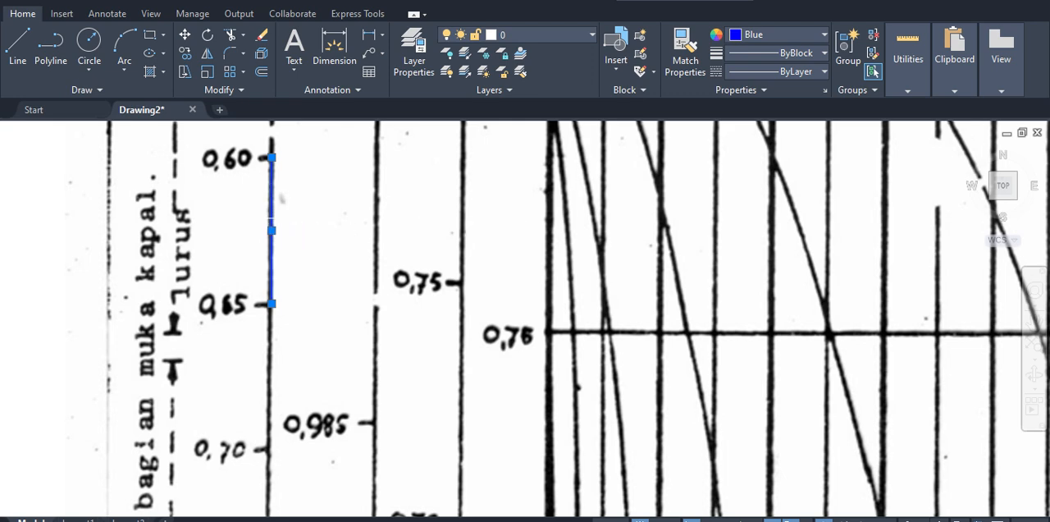
key("Escape")
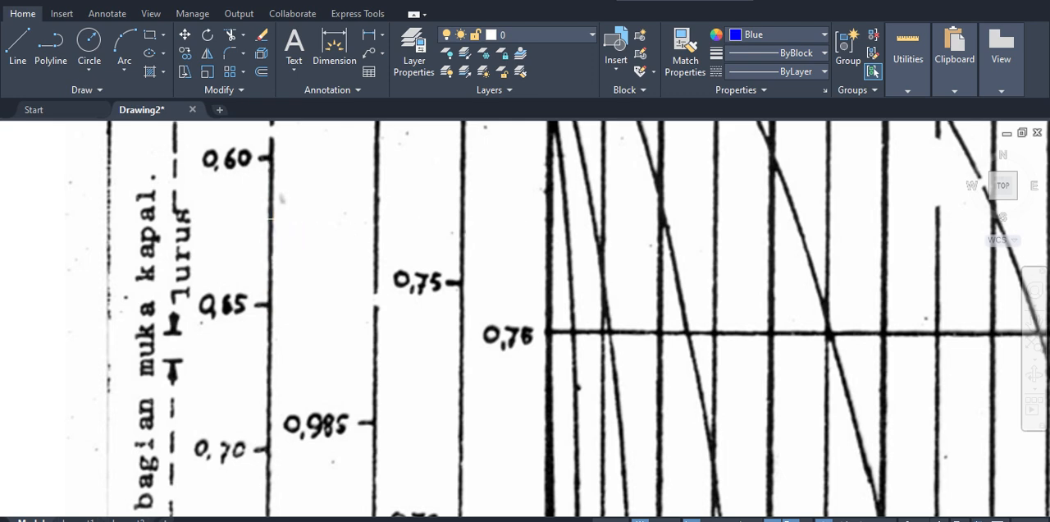
Step: Set the current lineweight to 0.35 mm and the current object colour to Yellow
left_click(764, 52)
scroll(773, 216, "down", 1)
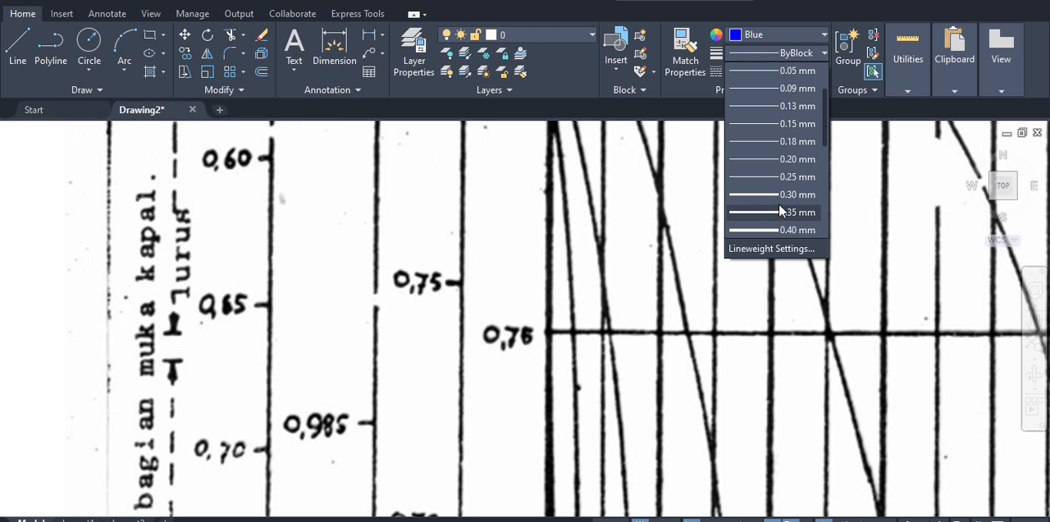
left_click(778, 212)
left_click(764, 34)
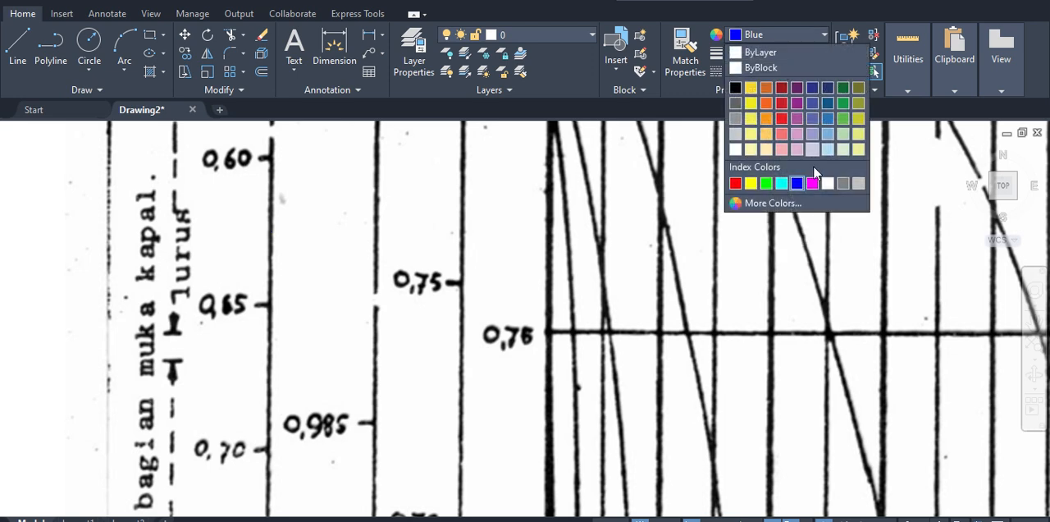
left_click(751, 183)
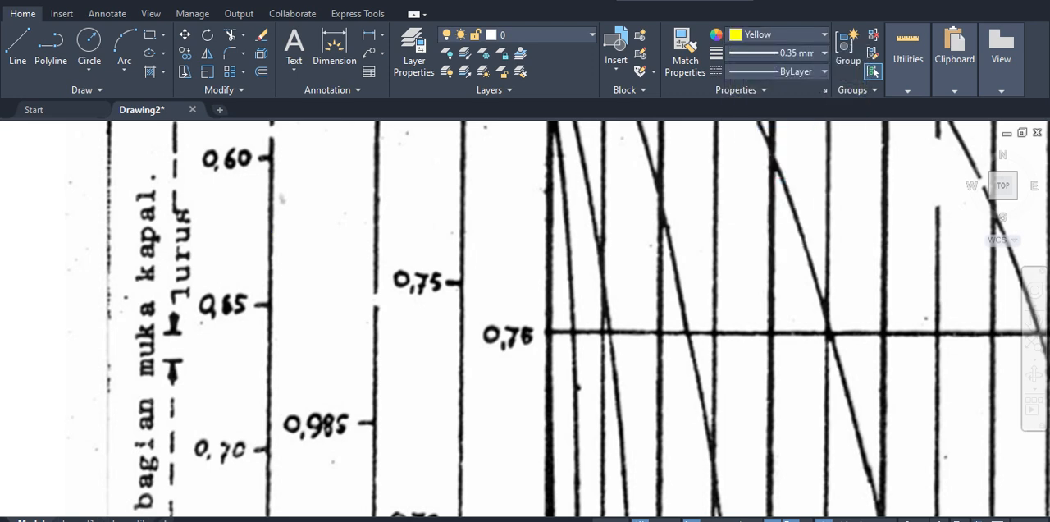
Step: Draw a vertical yellow line about 16 units long on the Vs/√L scale from the 0.60 mark to the 0.65 mark
key("Return")
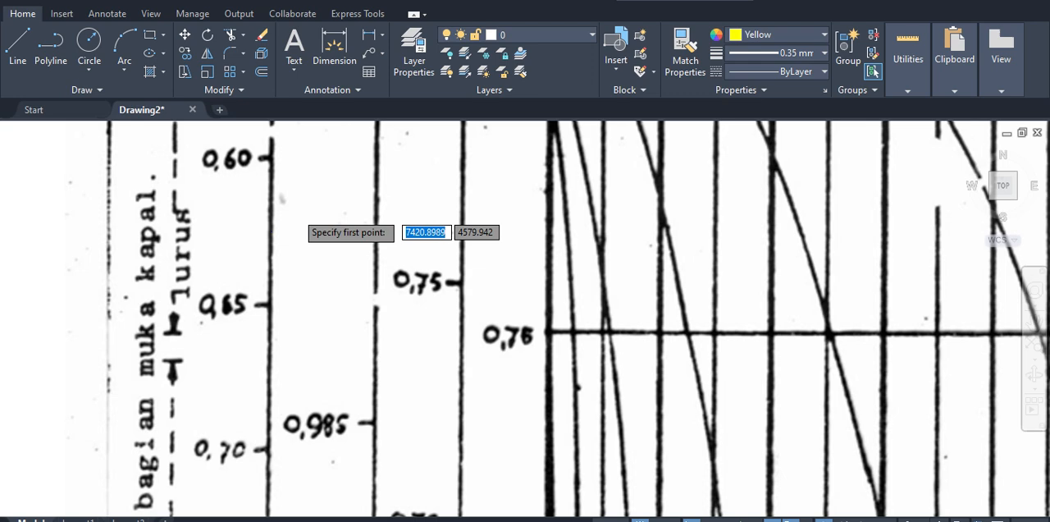
left_click(270, 156)
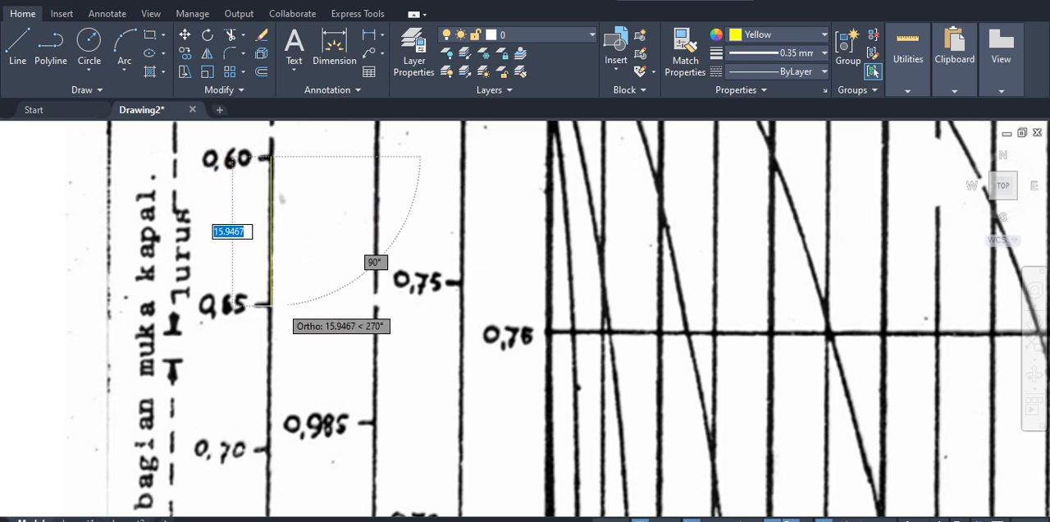
left_click(271, 304)
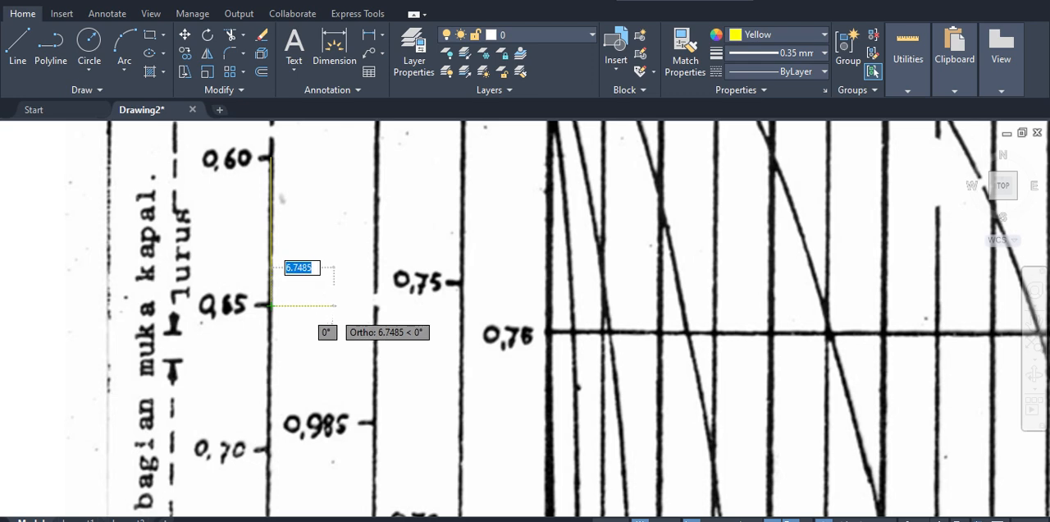
key("Escape")
left_click(303, 253)
left_click(258, 262)
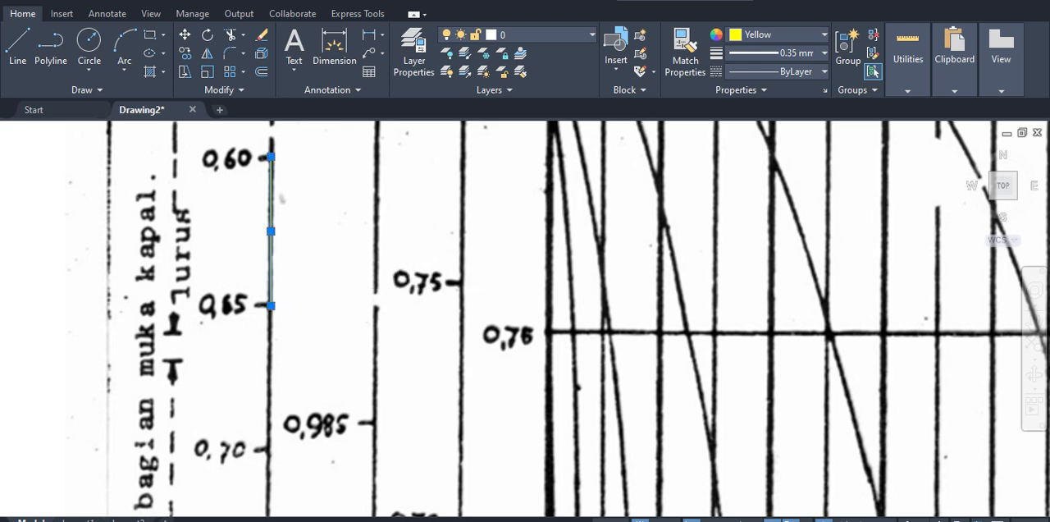
key("Escape")
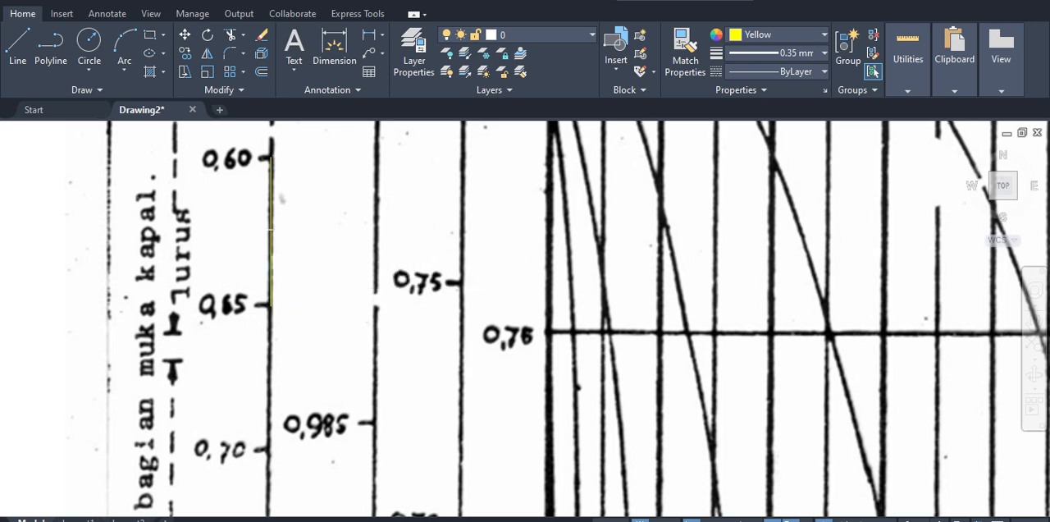
Step: Divide the yellow line between the 0.60 and 0.65 marks into 2 equal segments and select it to check the division
type("div")
key("Return")
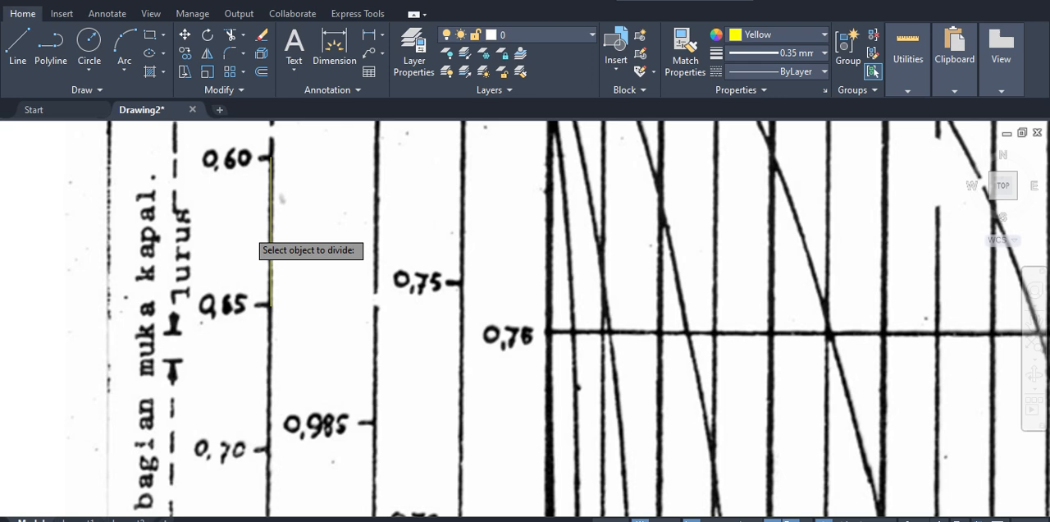
left_click(270, 236)
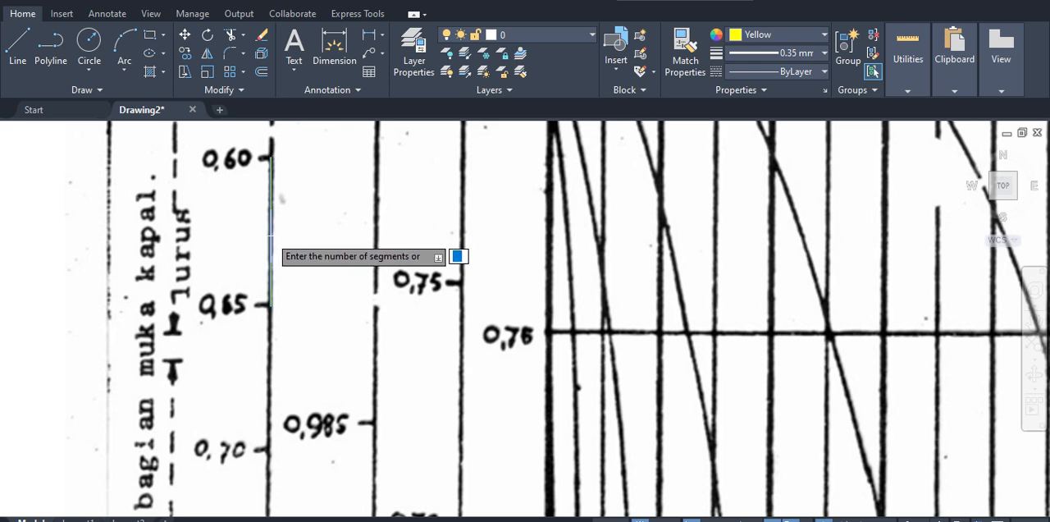
type("2")
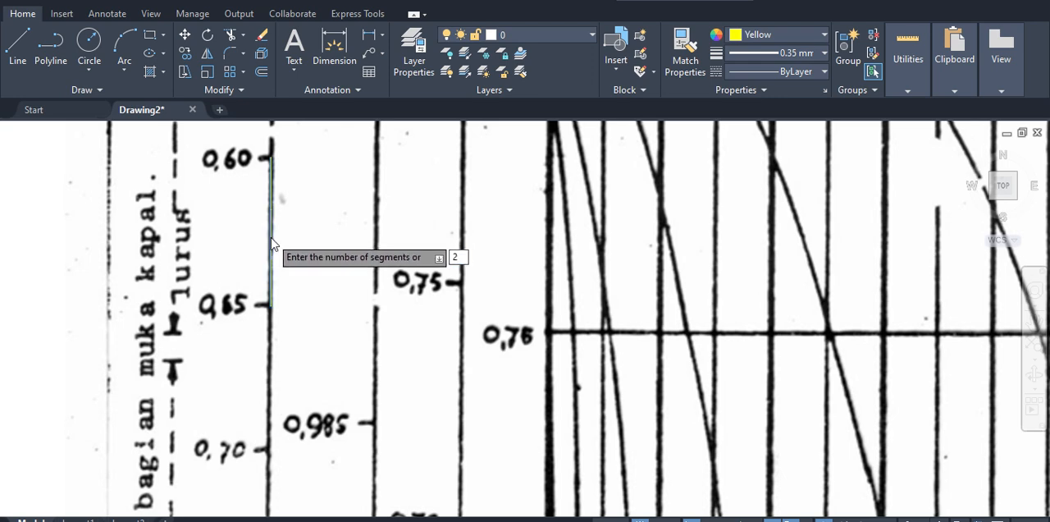
key("Return")
left_click(232, 145)
left_click(375, 375)
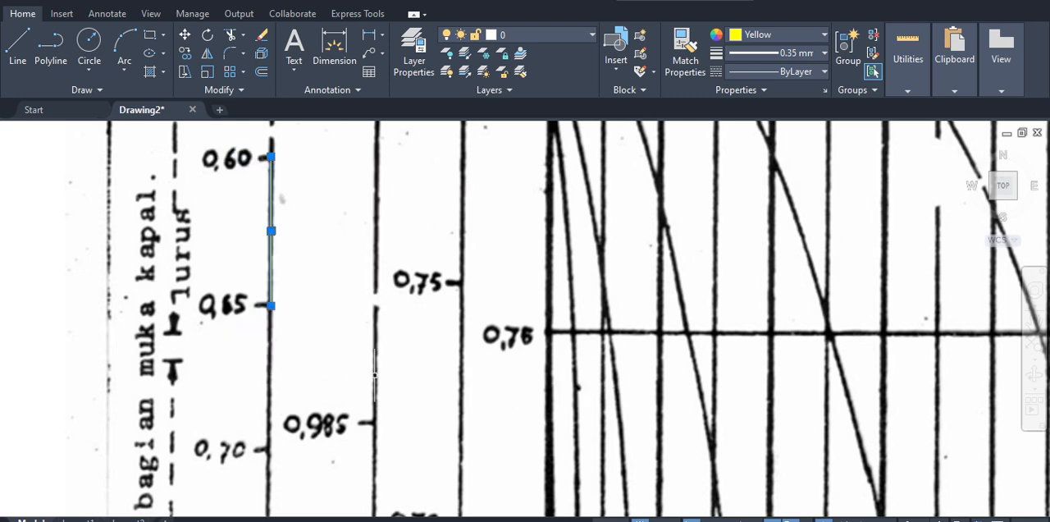
key("Escape")
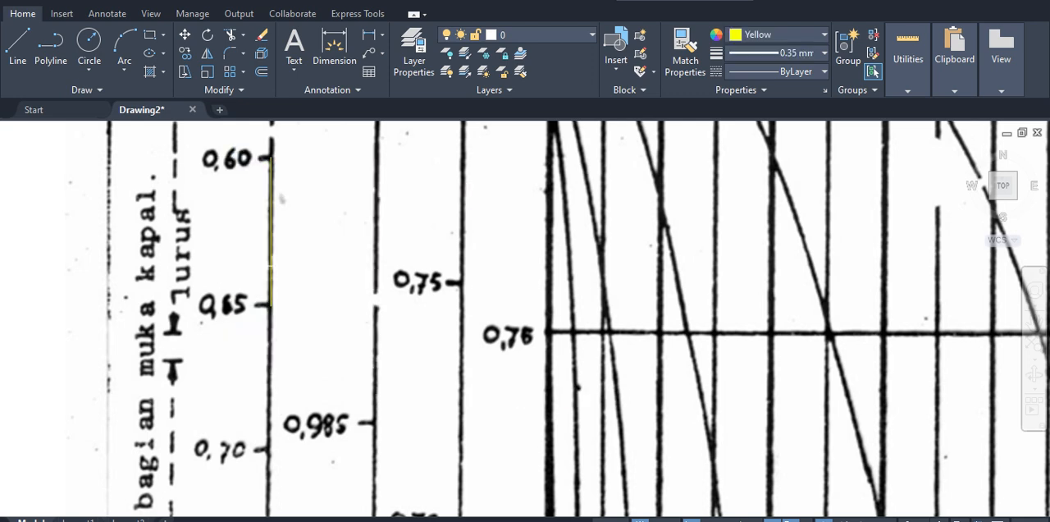
Step: Select around the middle of the yellow line to look for the division point
left_click(272, 261)
left_click(277, 253)
left_click(269, 258)
left_click(279, 269)
left_click(339, 352)
left_click(169, 151)
key("Escape")
key("Return")
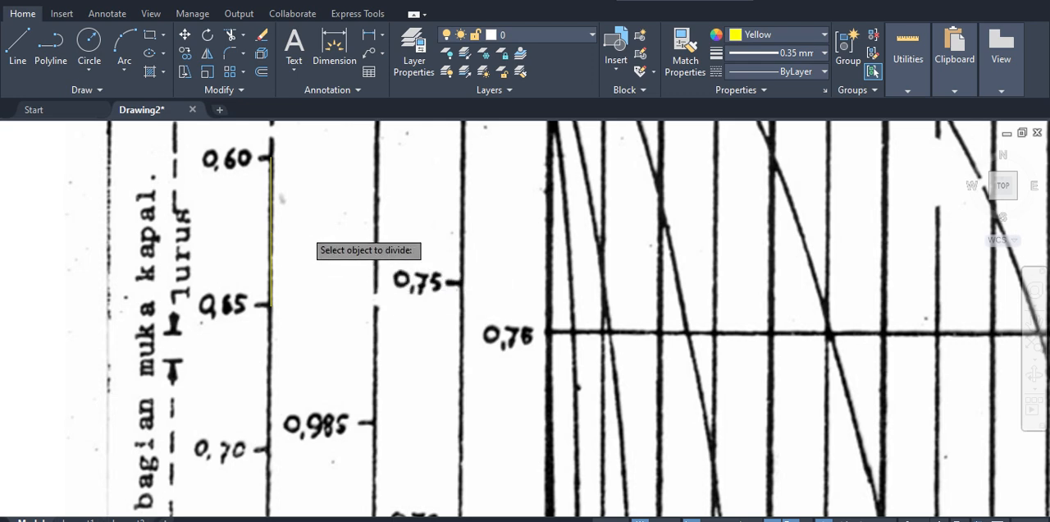
left_click(270, 223)
left_click(272, 223)
left_click(273, 227)
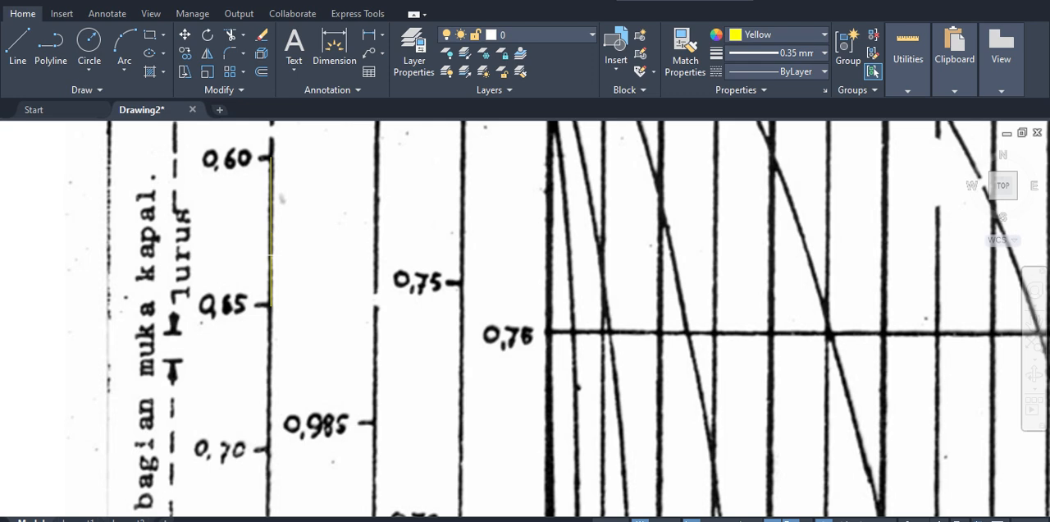
left_click(270, 255)
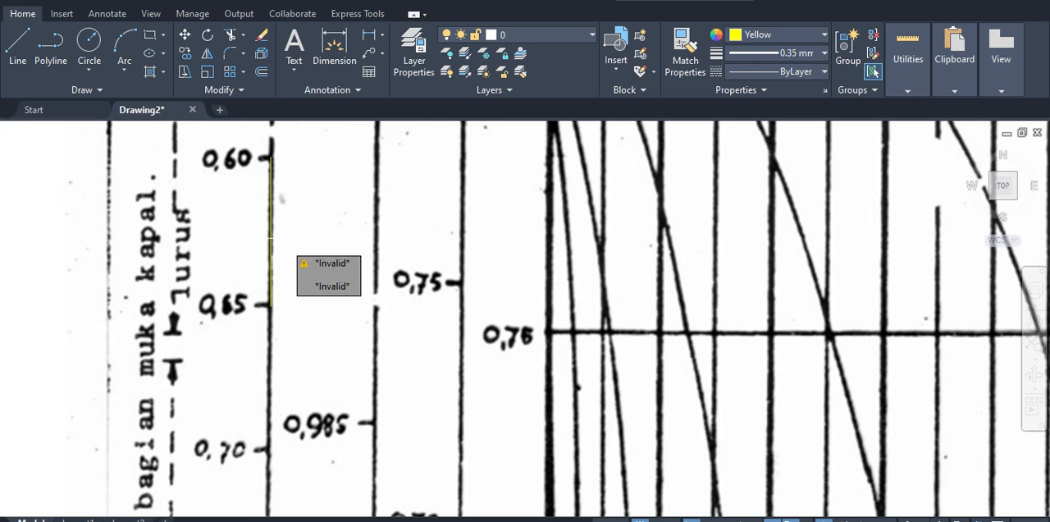
left_click(270, 244)
left_click(270, 250)
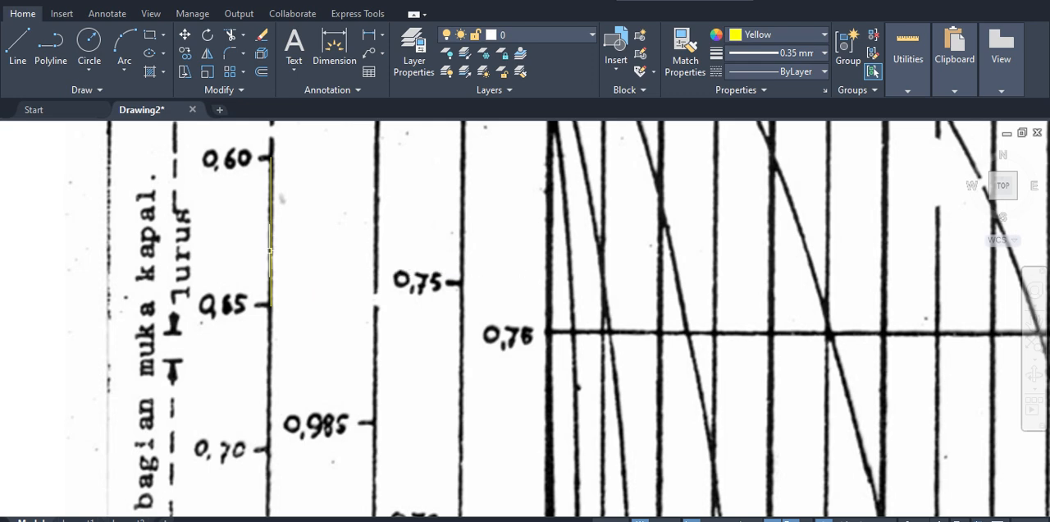
left_click(270, 250)
left_click(280, 257)
left_click(288, 264)
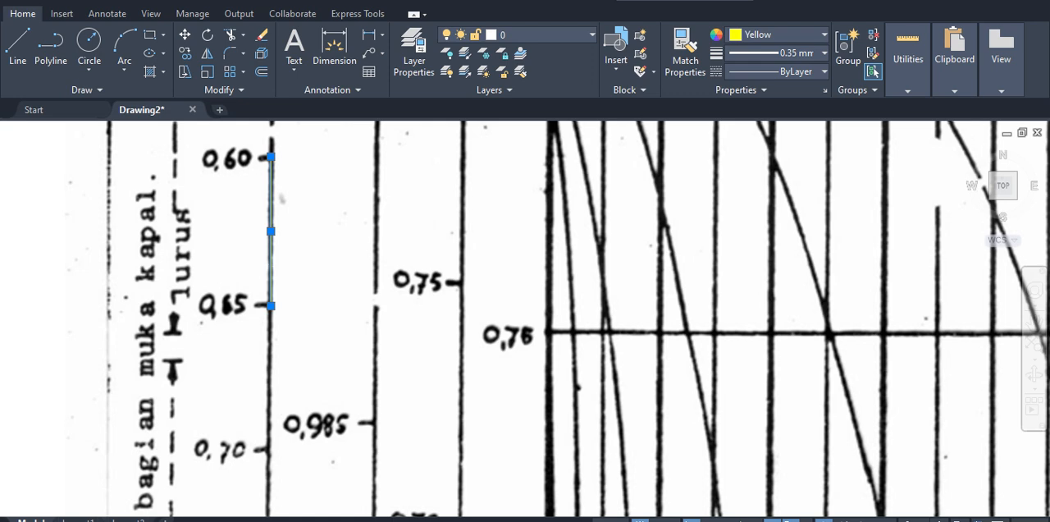
left_click(306, 284)
left_click(236, 207)
Step: Divide the yellow line between the 0.60 and 0.65 marks into 5 equal segments and select everything on it to check the points
key("Return")
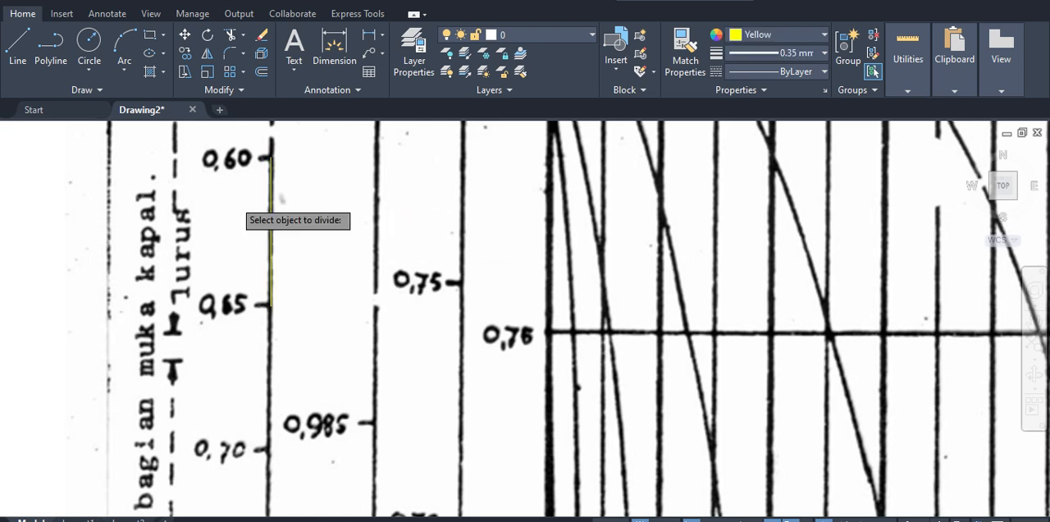
left_click(271, 213)
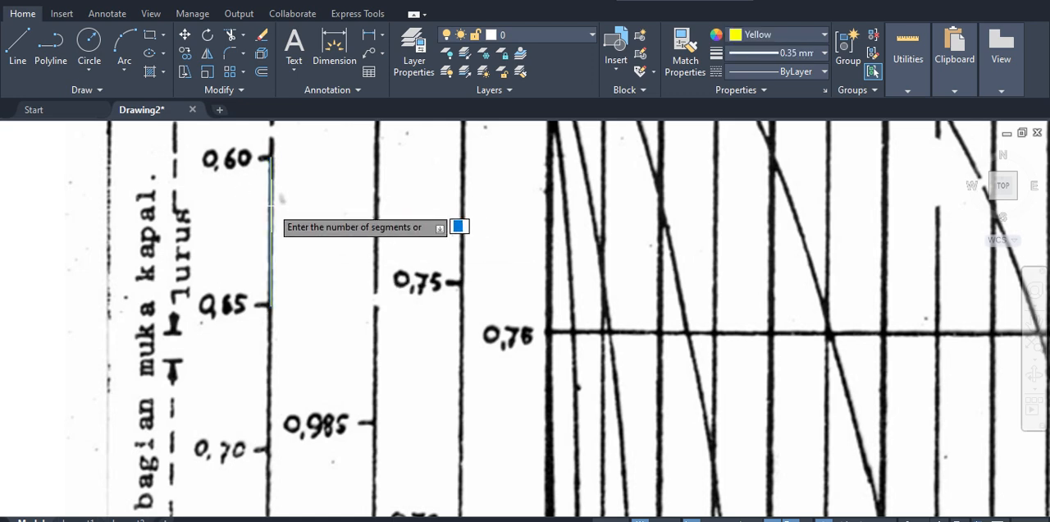
type("5")
key("Return")
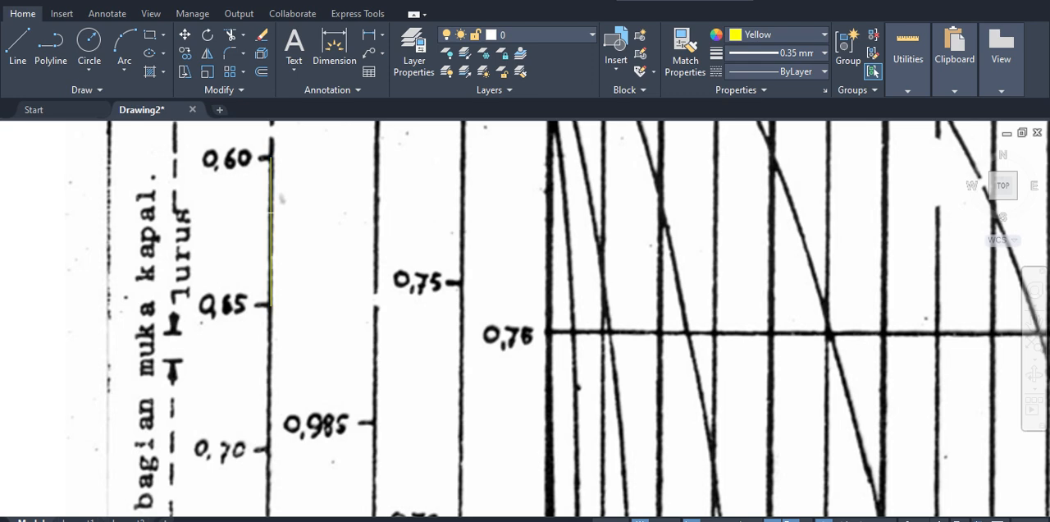
left_click(260, 213)
left_click(260, 213)
left_click(270, 201)
left_click(270, 201)
left_click(217, 136)
left_click(354, 394)
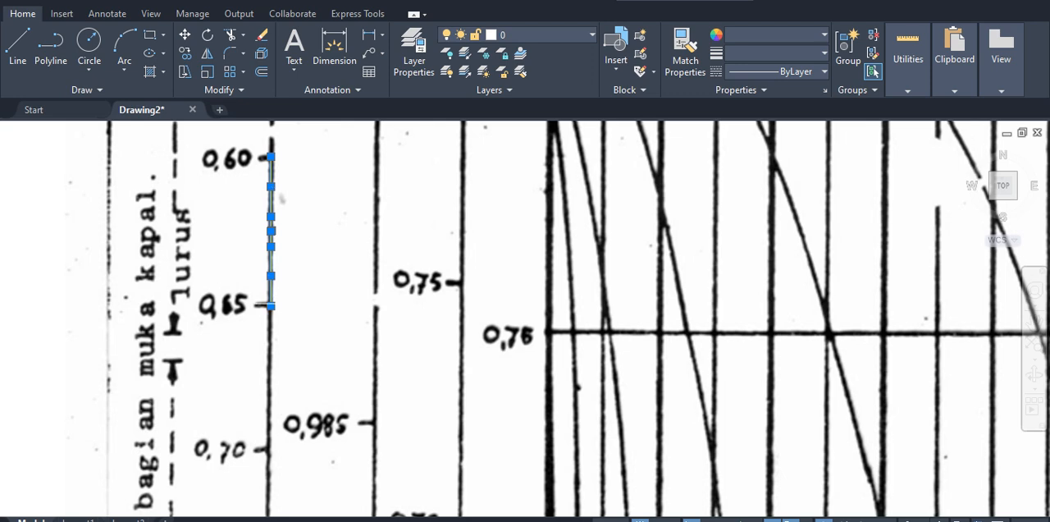
Step: Examine the fifth-division points and the midpoint of the yellow line between the 0.60 and 0.65 marks up close
scroll(307, 281, "up", 2)
middle_click_drag(340, 317, 359, 402)
scroll(359, 402, "down", 2)
scroll(310, 297, "up", 2)
middle_click_drag(315, 295, 326, 262)
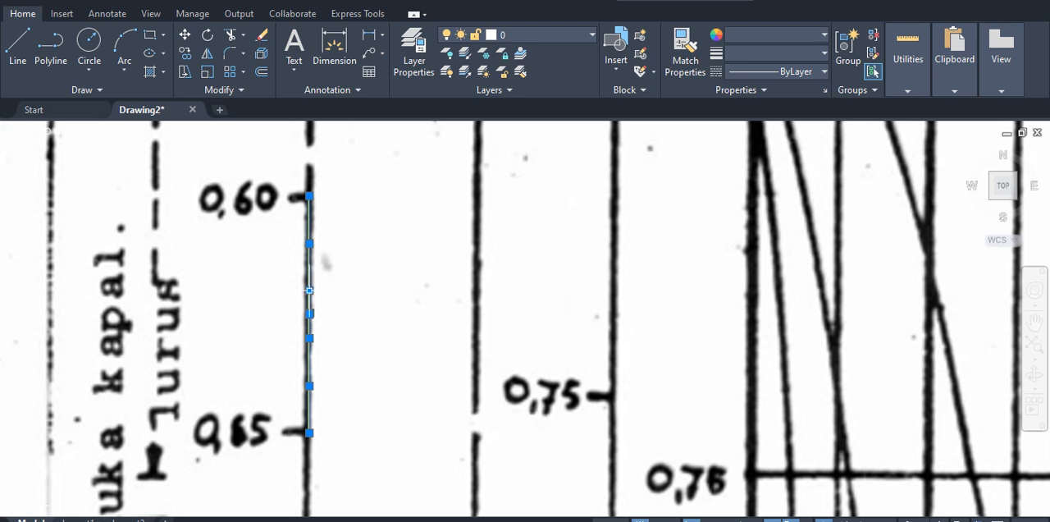
scroll(310, 291, "up", 3)
scroll(309, 291, "down", 2)
scroll(271, 299, "up", 5)
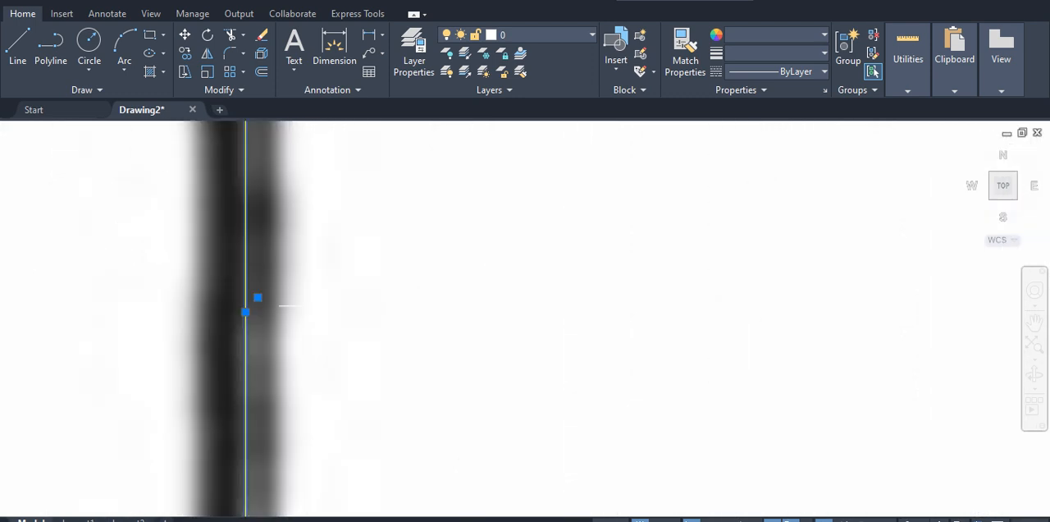
left_click(258, 298)
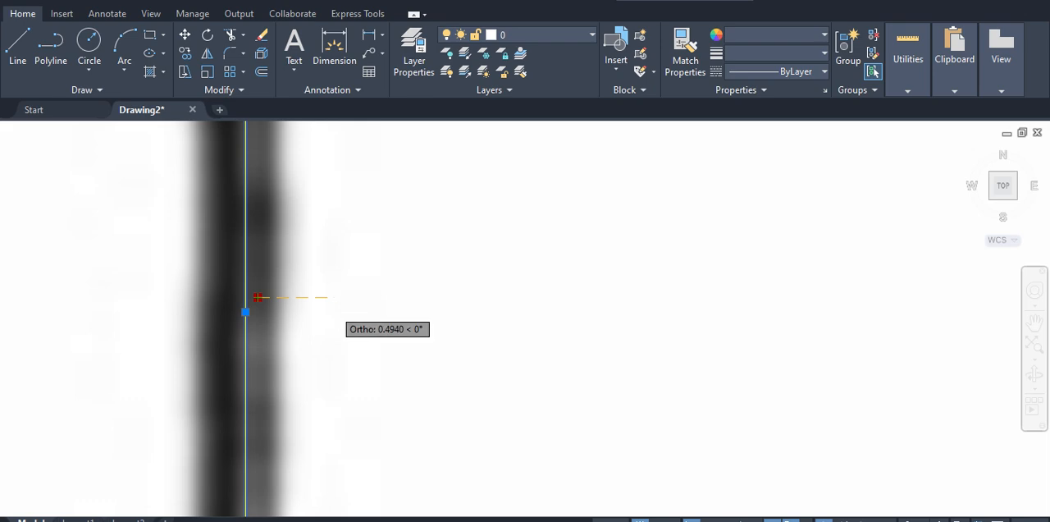
key("Escape")
scroll(297, 301, "down", 3)
key("Escape")
scroll(332, 328, "down", 4)
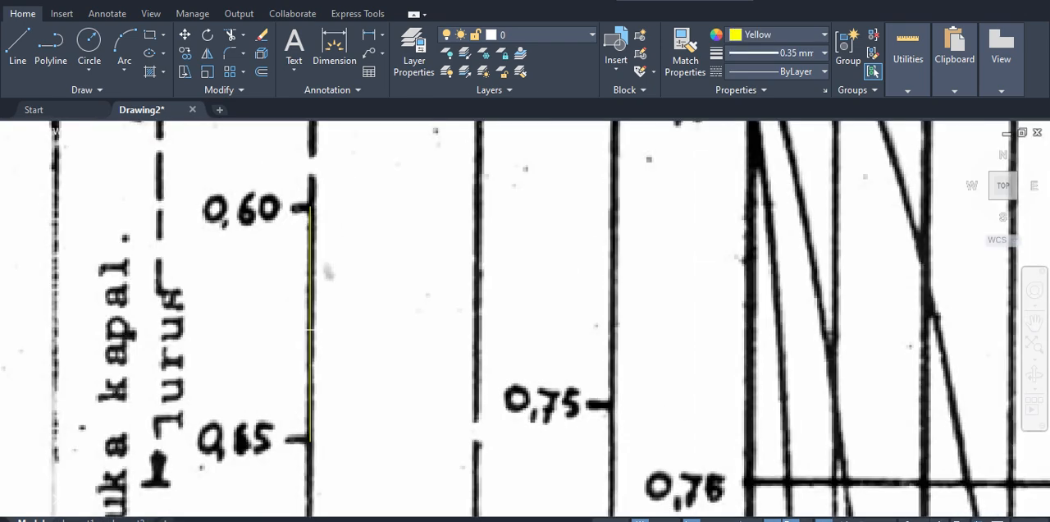
left_click_drag(365, 392, 239, 225)
scroll(339, 358, "up", 4)
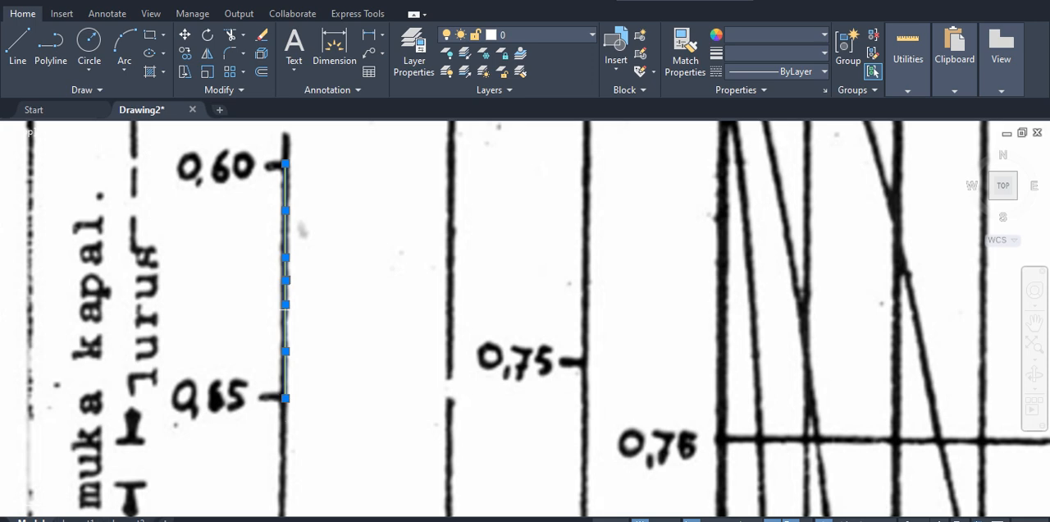
type("L")
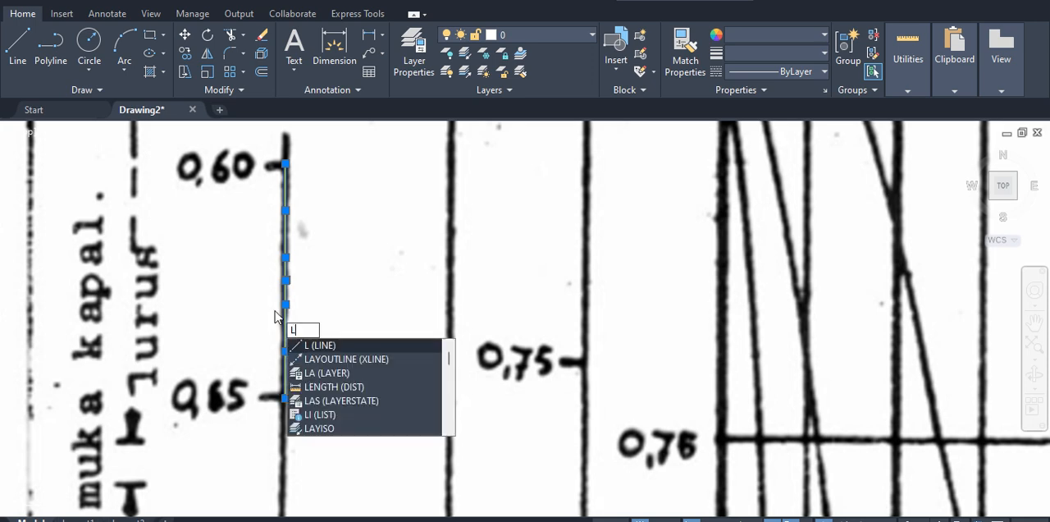
key("Return")
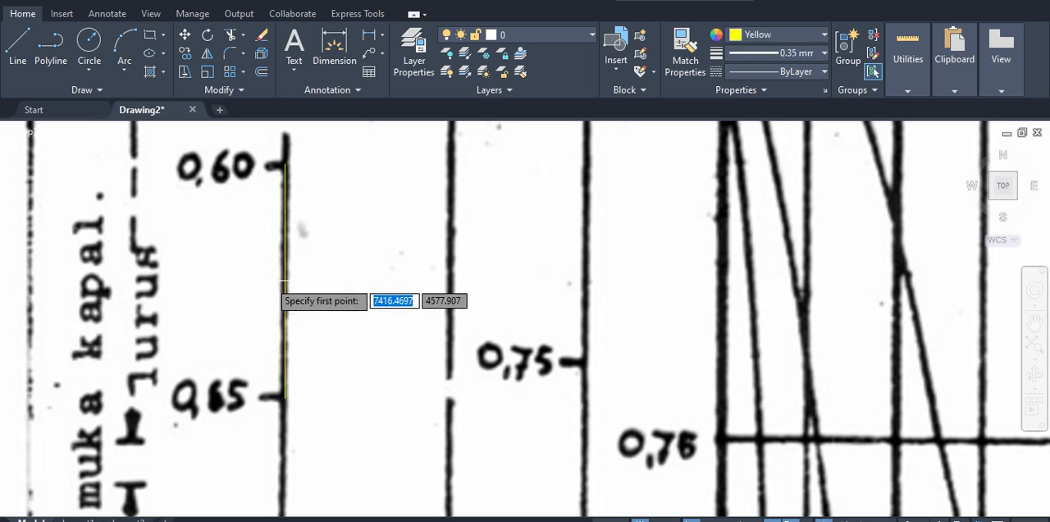
key("Escape")
Step: Draw a horizontal yellow line from the 0.63 division point on the Vs/√L scale across the diagram, ending beyond its far edge
left_click(355, 400)
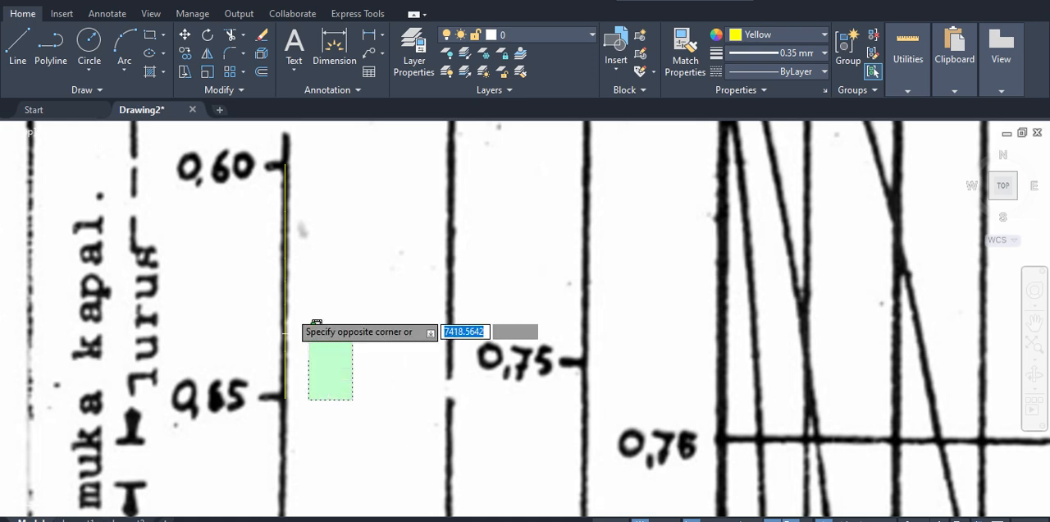
left_click(225, 148)
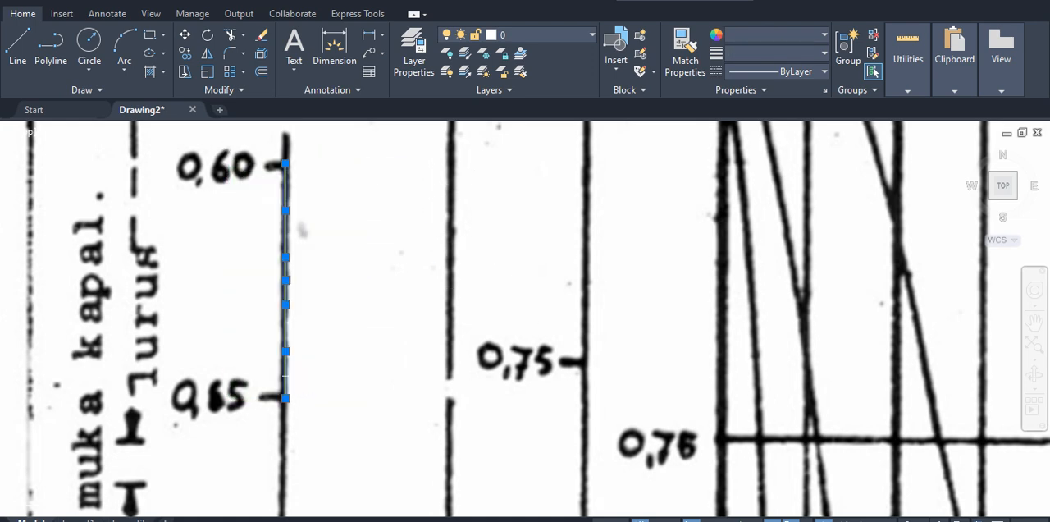
left_click(285, 304)
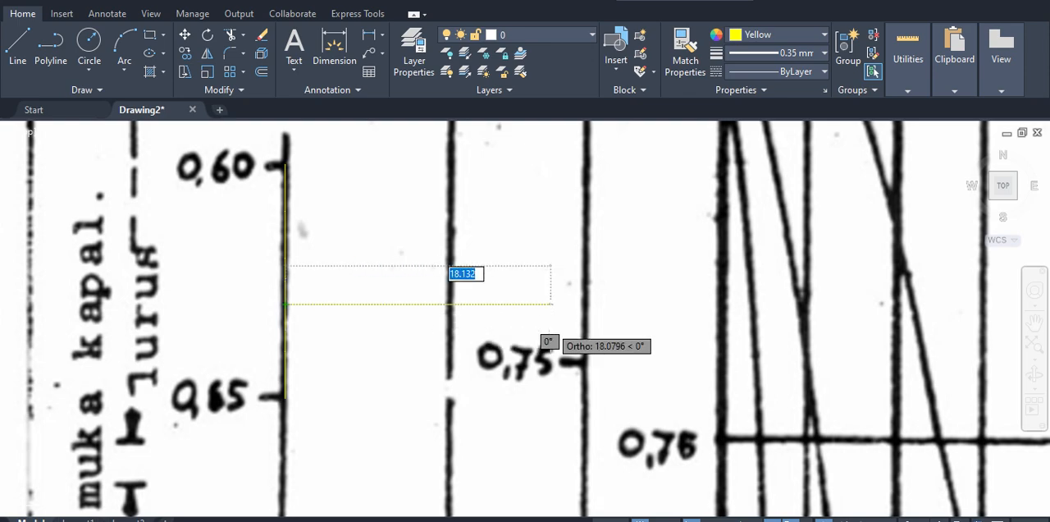
scroll(417, 320, "down", 5)
scroll(463, 320, "up", 1)
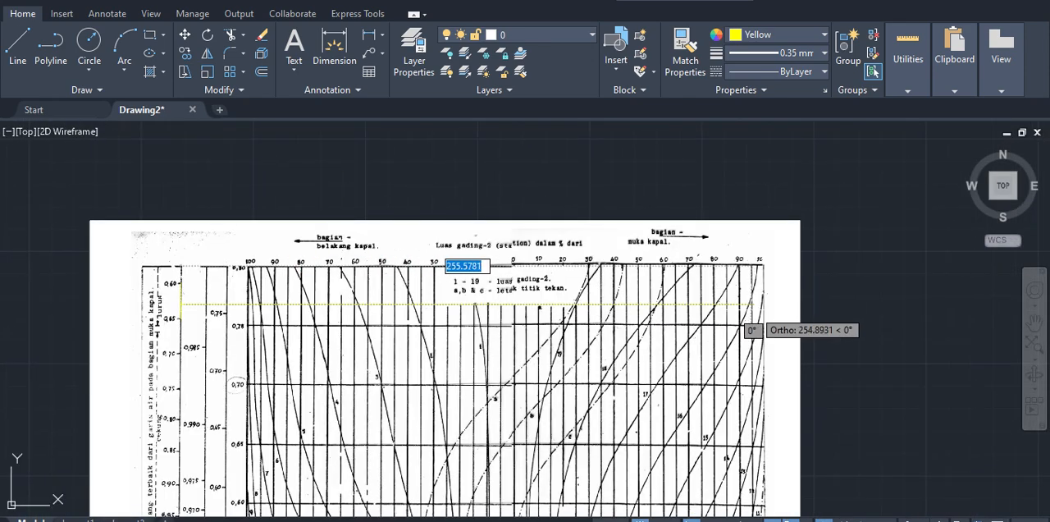
left_click(836, 305)
key("Escape")
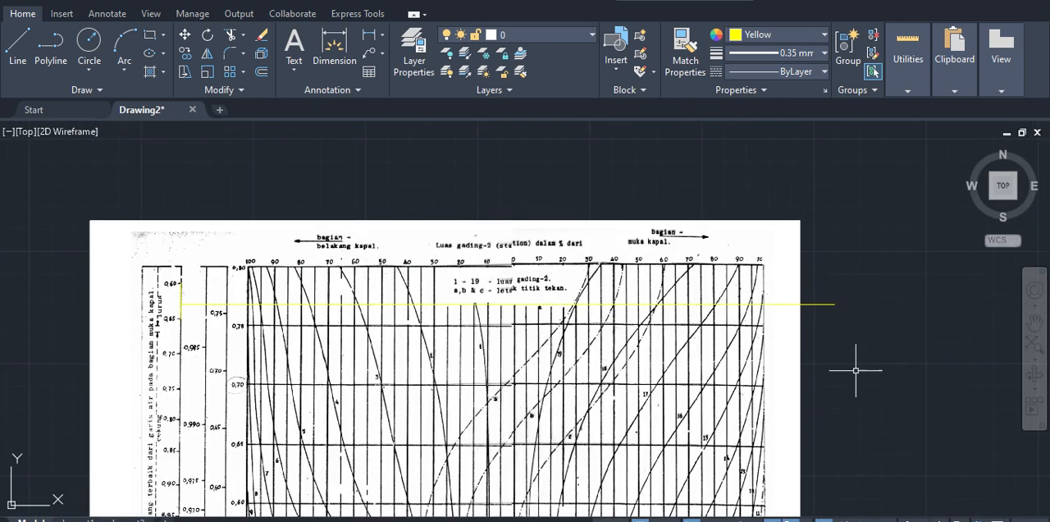
Step: Examine where the horizontal 0.63 line crosses the coefficient scales and the station curves across the whole diagram
mouse_move(855, 370)
middle_mouse_down()
mouse_move(864, 340)
mouse_move(901, 315)
middle_mouse_up()
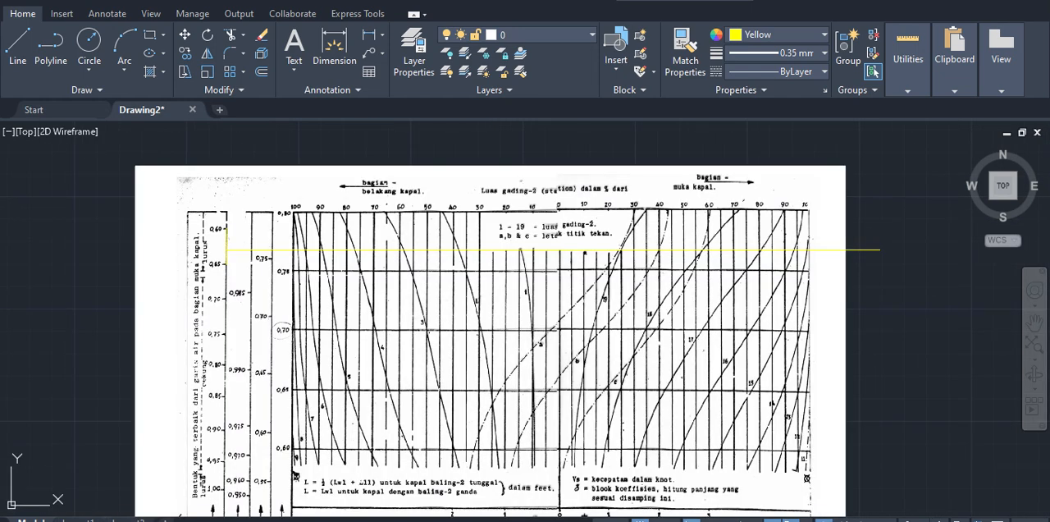
middle_click_drag(320, 306, 335, 285)
middle_click_drag(345, 328, 370, 293)
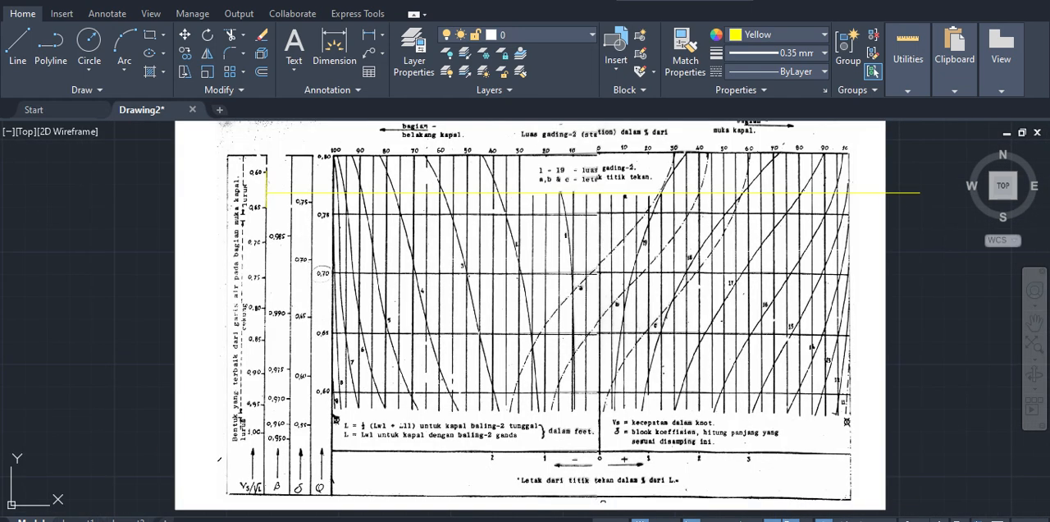
scroll(279, 208, "up", 5)
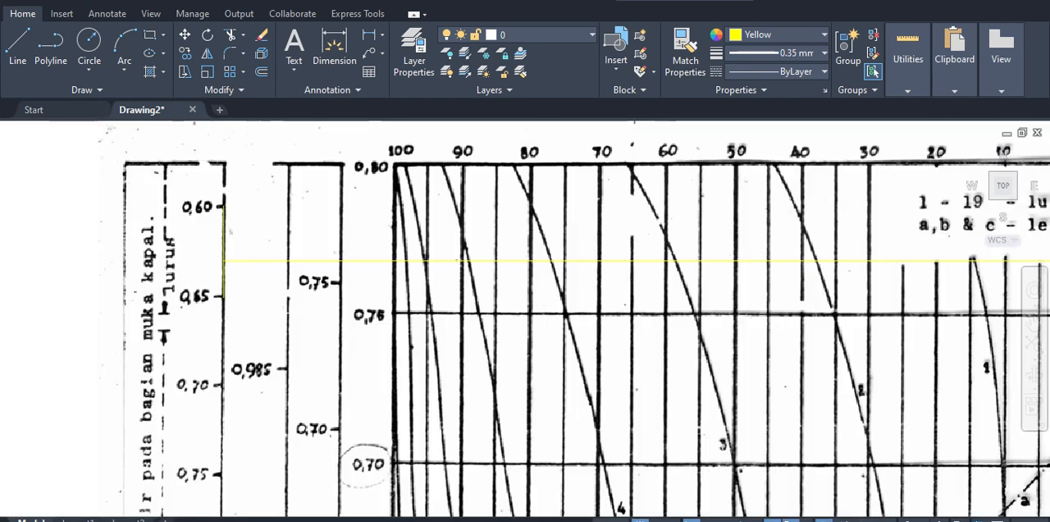
scroll(134, 269, "down", 3)
scroll(106, 283, "down", 1)
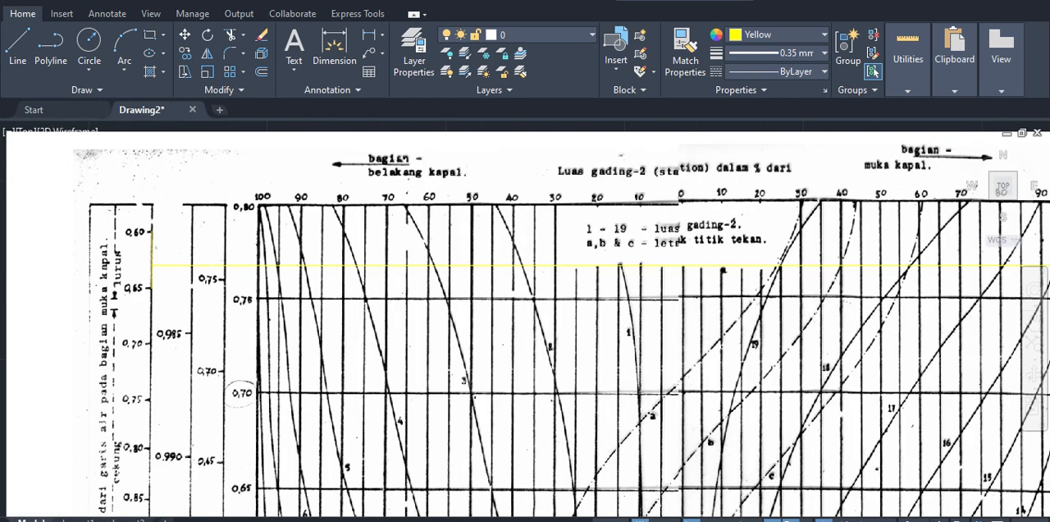
scroll(107, 283, "down", 2)
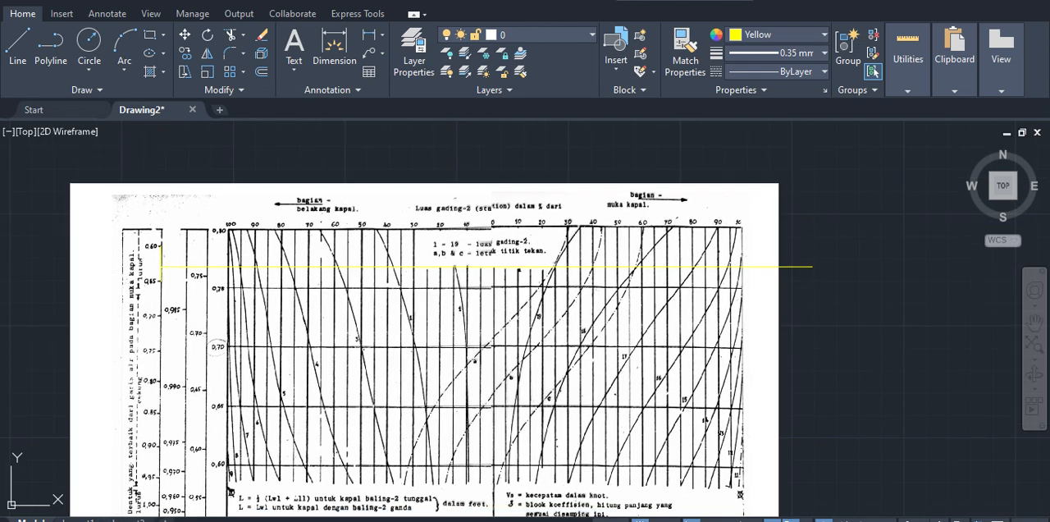
scroll(169, 288, "up", 2)
scroll(172, 291, "down", 2)
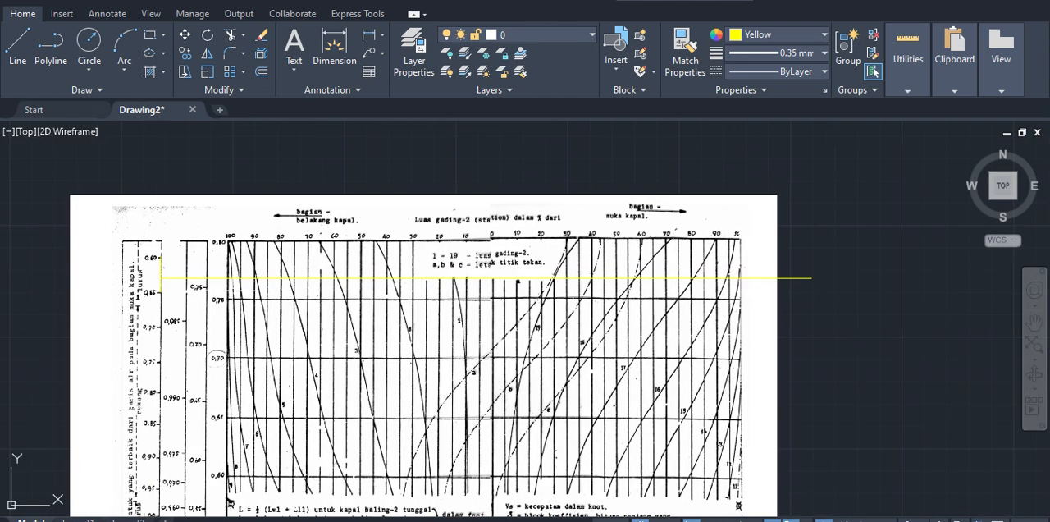
Step: Select the horizontal 0.63 line and compare its crossings with the nearest marks on the coefficient scales
left_click(795, 277)
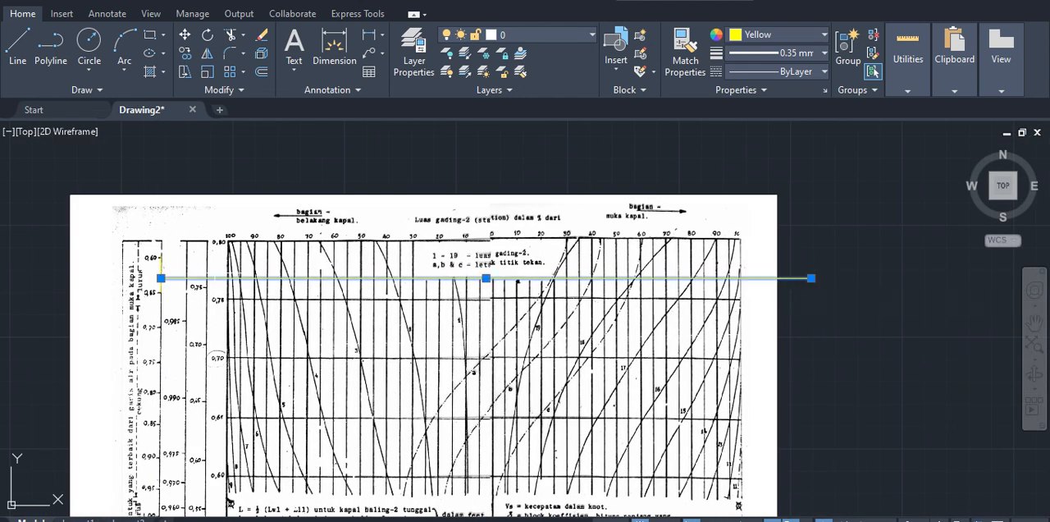
scroll(160, 287, "up", 3)
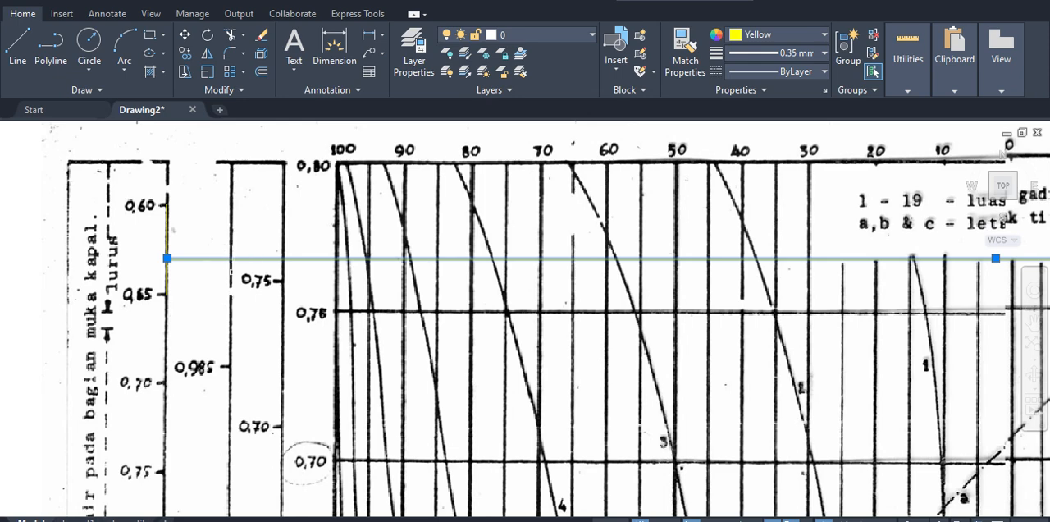
key("Escape")
mouse_move(229, 319)
middle_mouse_down()
mouse_move(233, 332)
mouse_move(244, 310)
middle_mouse_up()
scroll(222, 226, "down", 2)
scroll(227, 339, "up", 2)
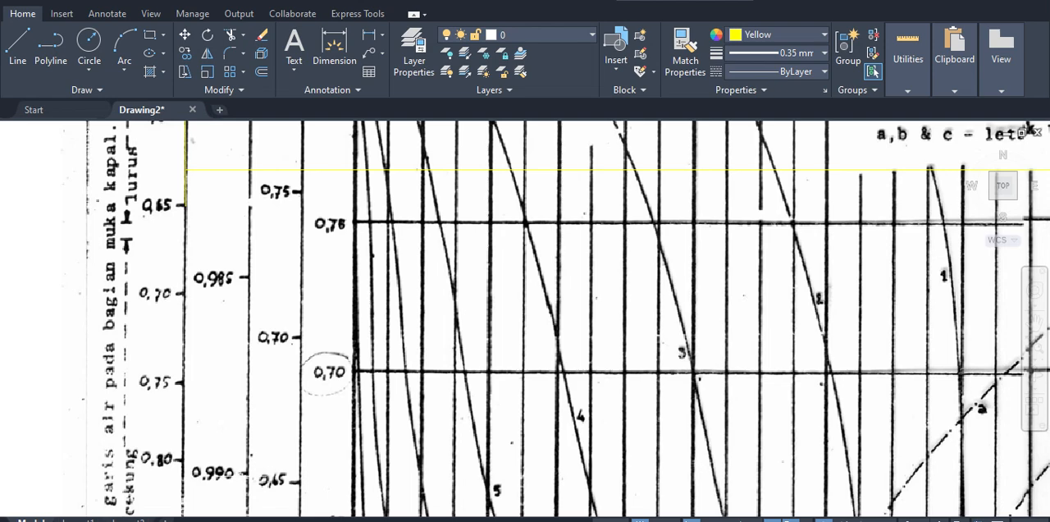
middle_click_drag(251, 296, 307, 389)
scroll(287, 384, "down", 2)
scroll(292, 351, "up", 2)
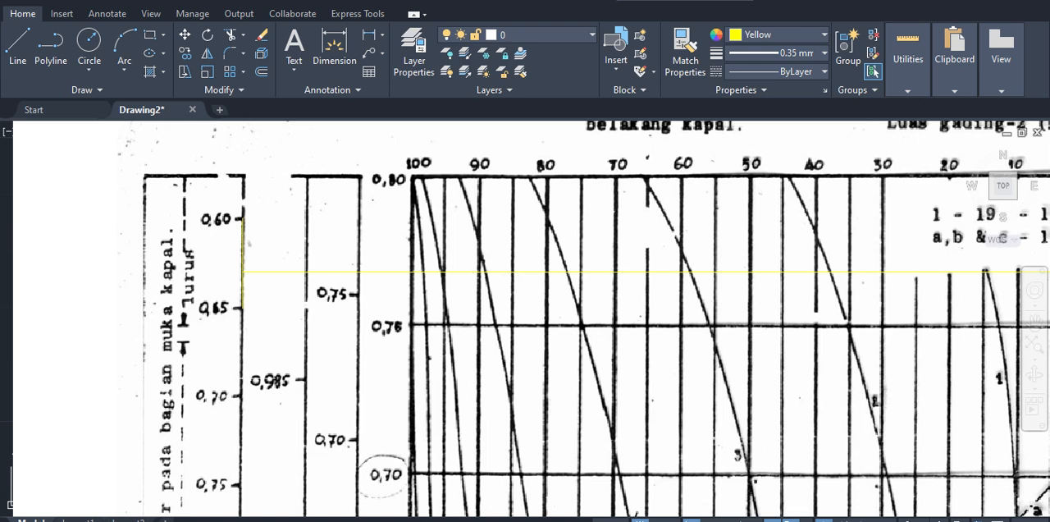
Step: Draw a vertical yellow line about 36 units long on the β scale from the 0.985 mark up to the diagram's upper border
type("l")
key("Return")
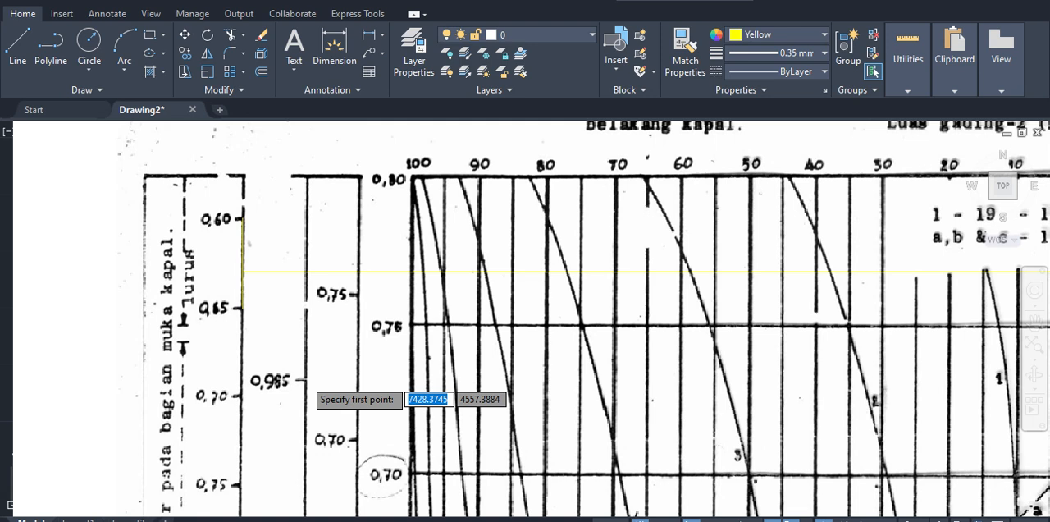
left_click(305, 379)
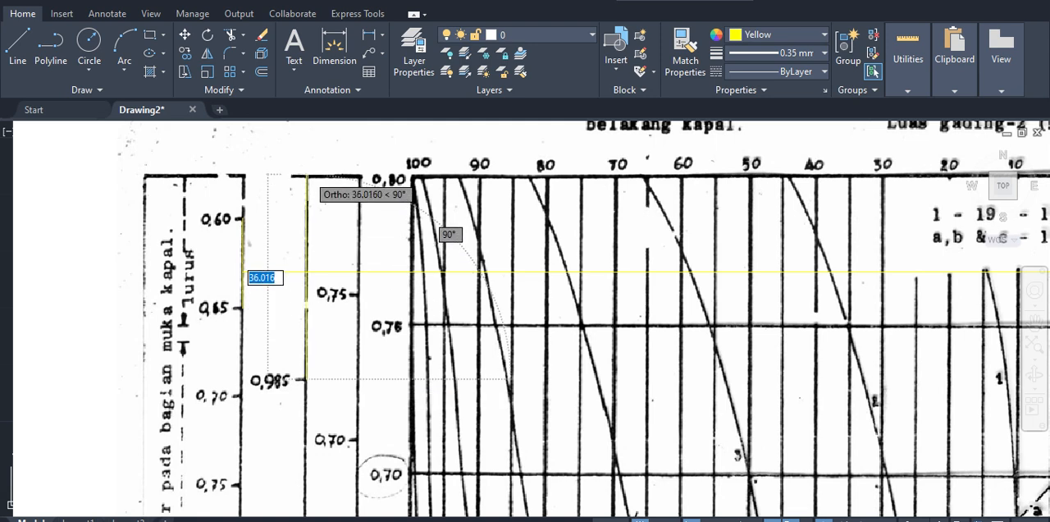
left_click(305, 175)
key("Escape")
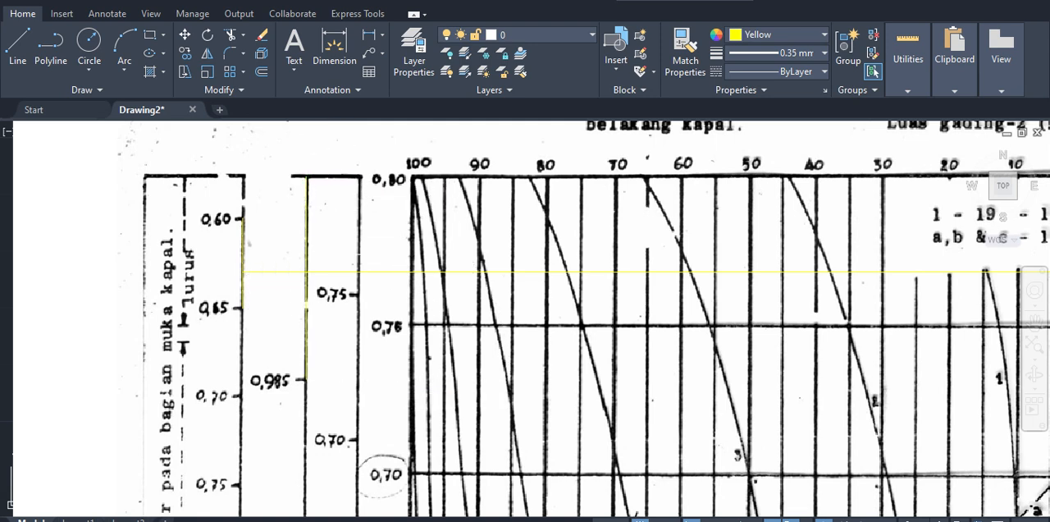
Step: Select the vertical line on the β scale and compare its midpoint with the horizontal 0.63 line
left_click(305, 328)
scroll(339, 298, "up", 4)
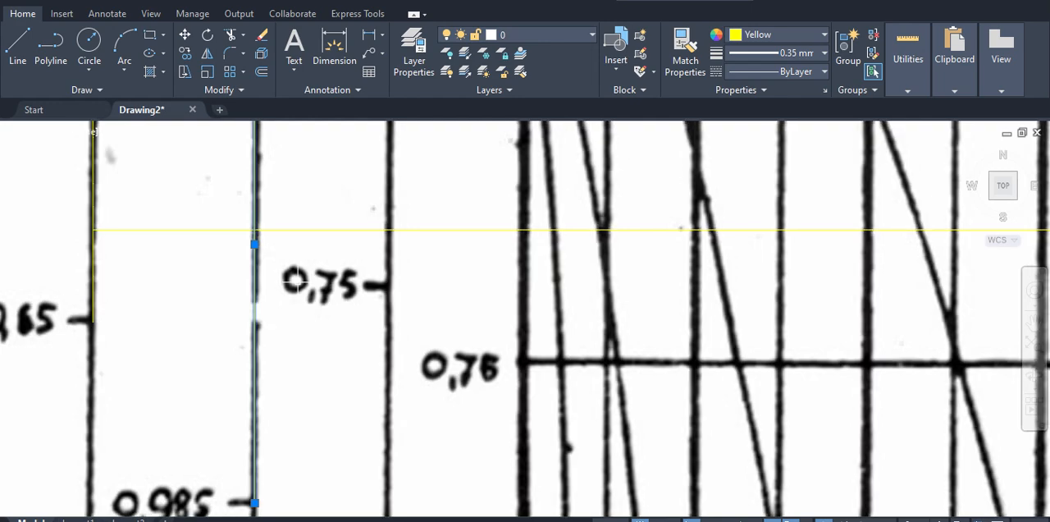
middle_click_drag(297, 281, 315, 291)
middle_click_drag(272, 345, 277, 321)
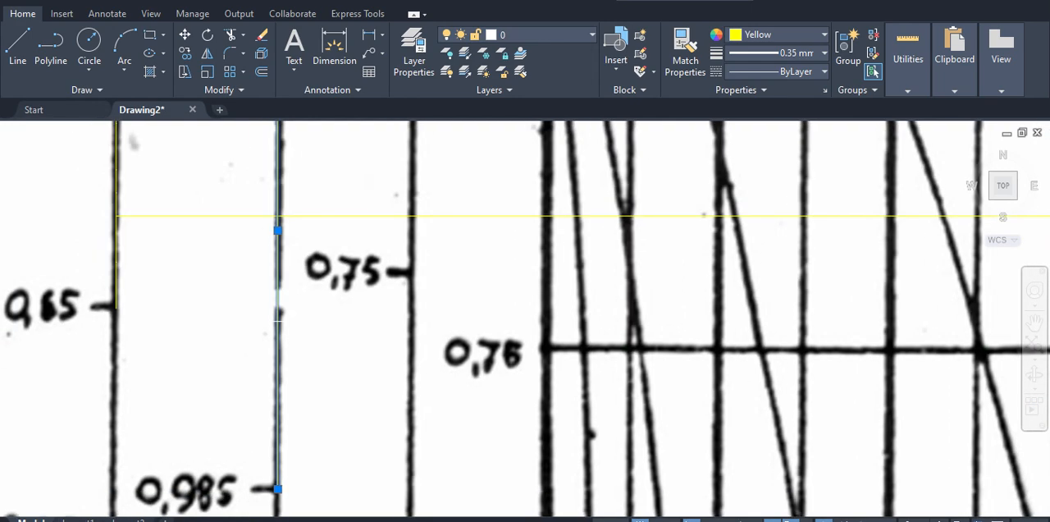
scroll(277, 320, "down", 2)
middle_click_drag(289, 402, 300, 424)
scroll(295, 414, "down", 2)
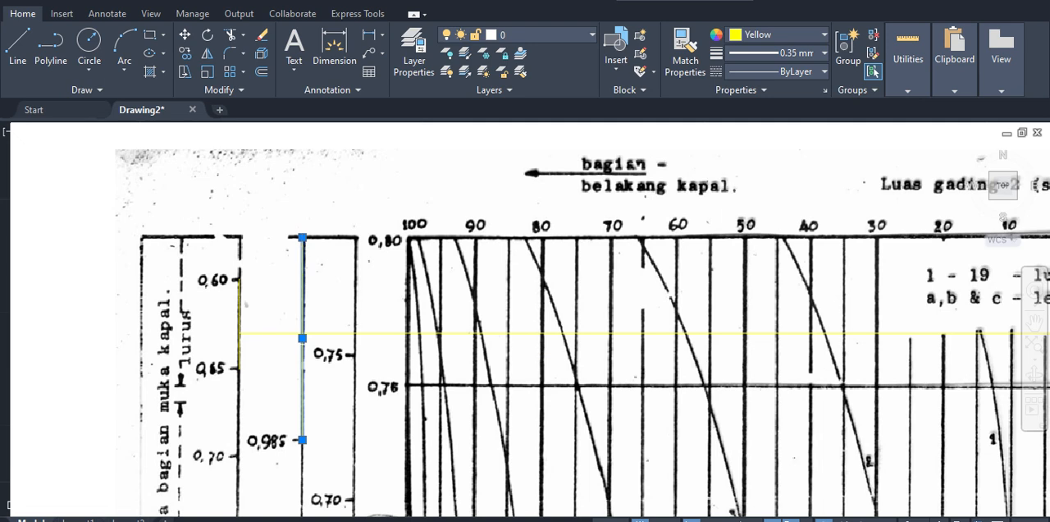
scroll(305, 341, "up", 2)
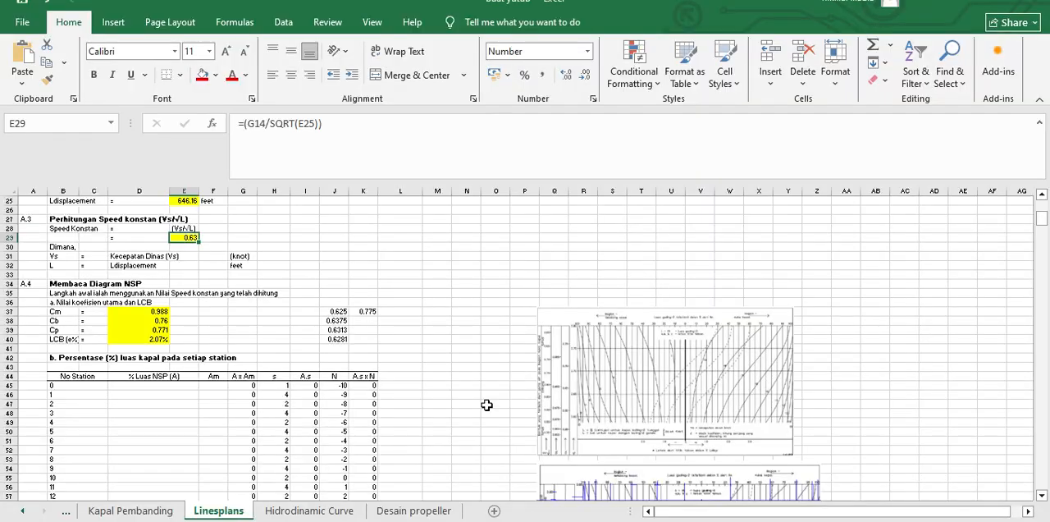
Step: Switch to Excel, check the averaging formula in J37, and calculate =(0.985+0.980)/2 in cell M32 of the Linesplans sheet
key("alt+Tab")
left_click(338, 311)
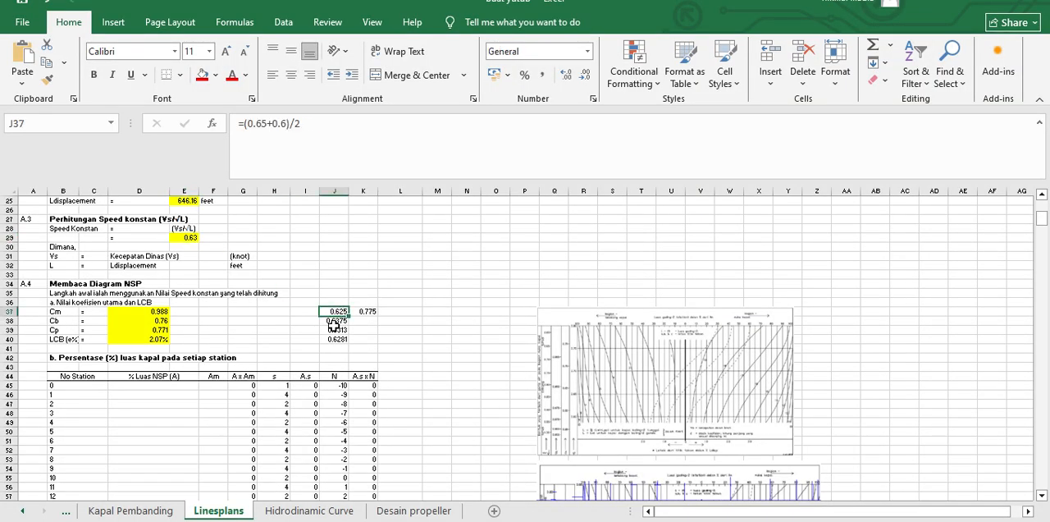
left_click(433, 265)
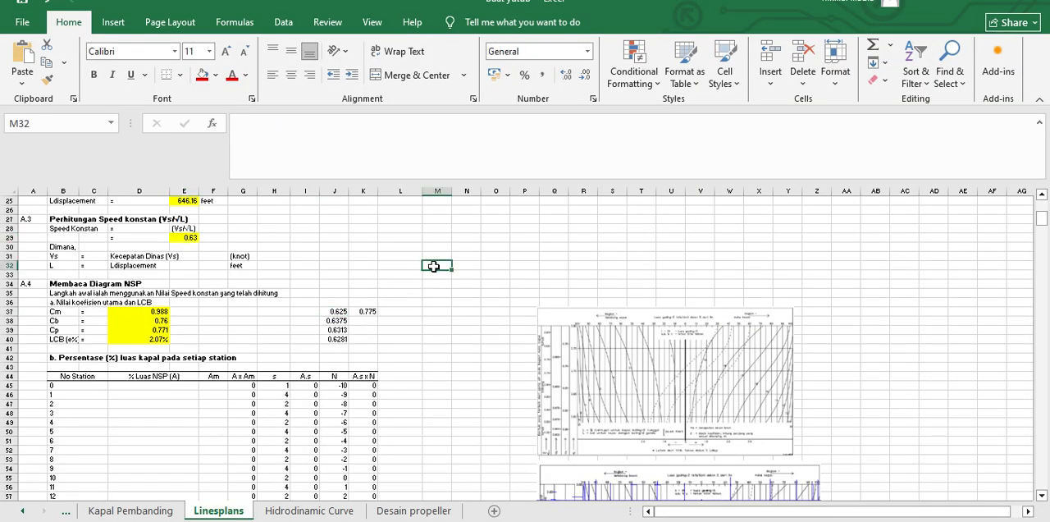
type("=")
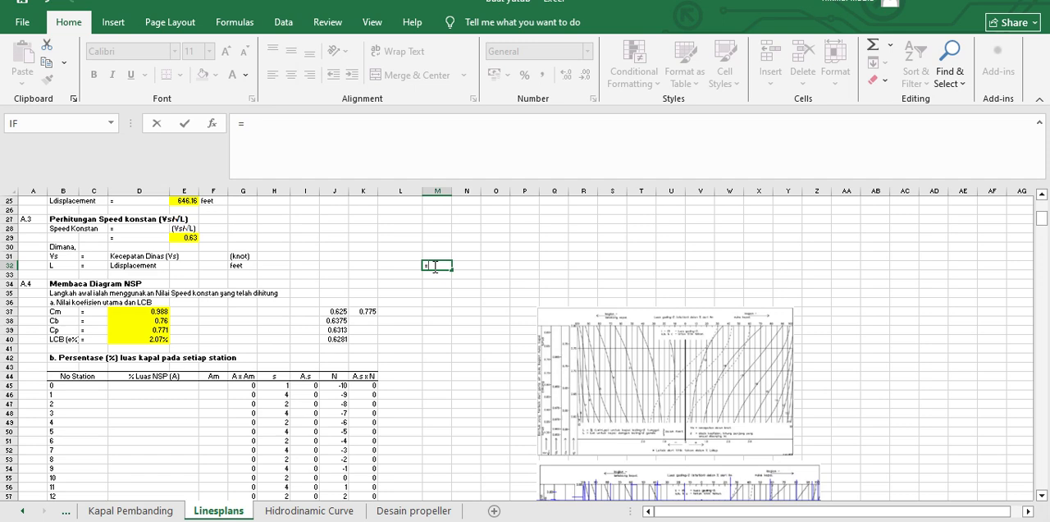
type("(0.985+")
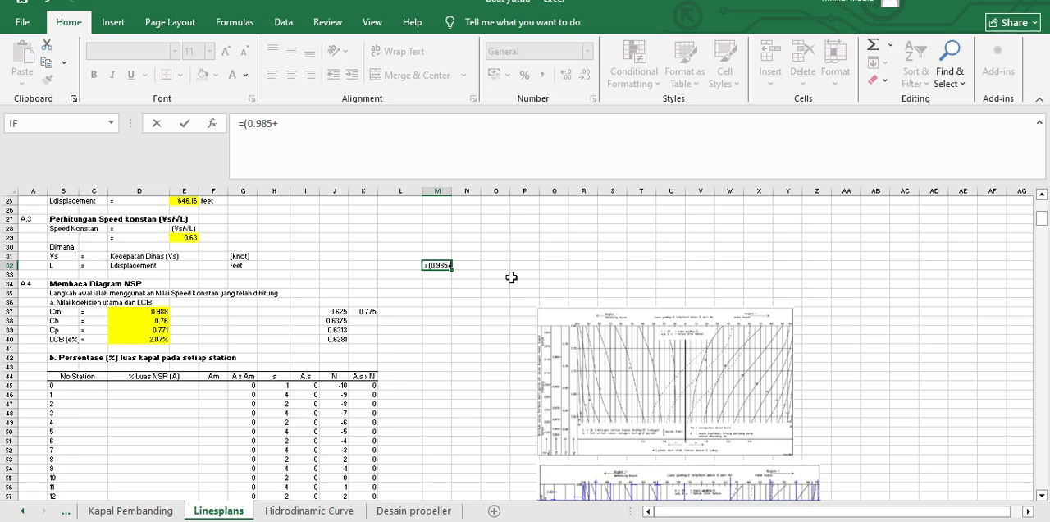
type("0.980)/2")
key("Return")
left_click(438, 265)
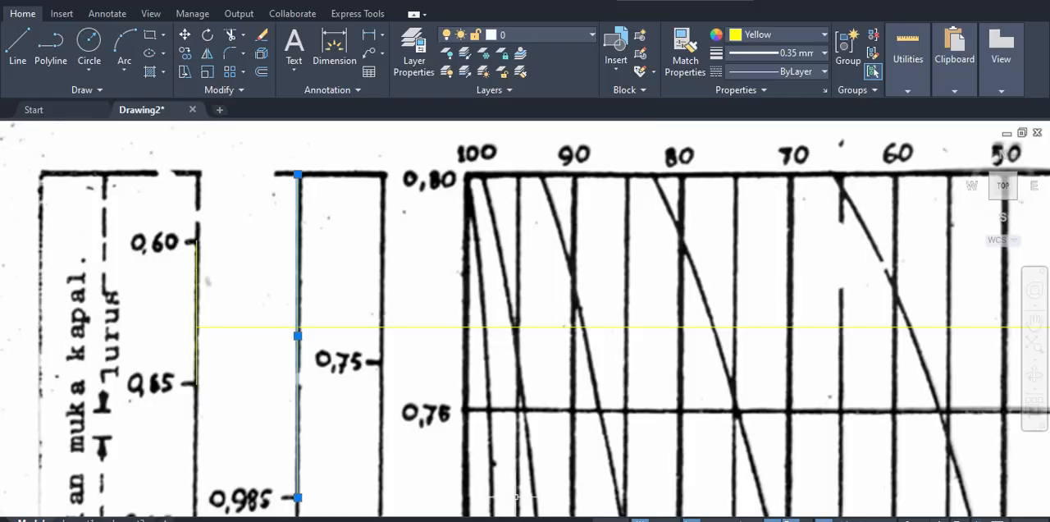
scroll(408, 410, "down", 2)
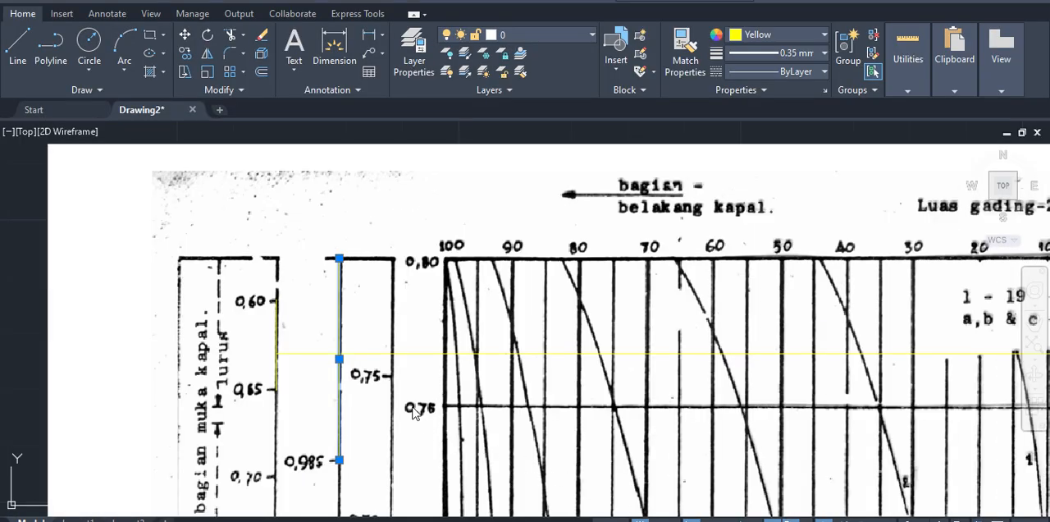
Step: Examine closely where the horizontal 0.63 line crosses the β scale relative to the selected vertical line's midpoint
scroll(357, 383, "up", 2)
scroll(333, 377, "up", 2)
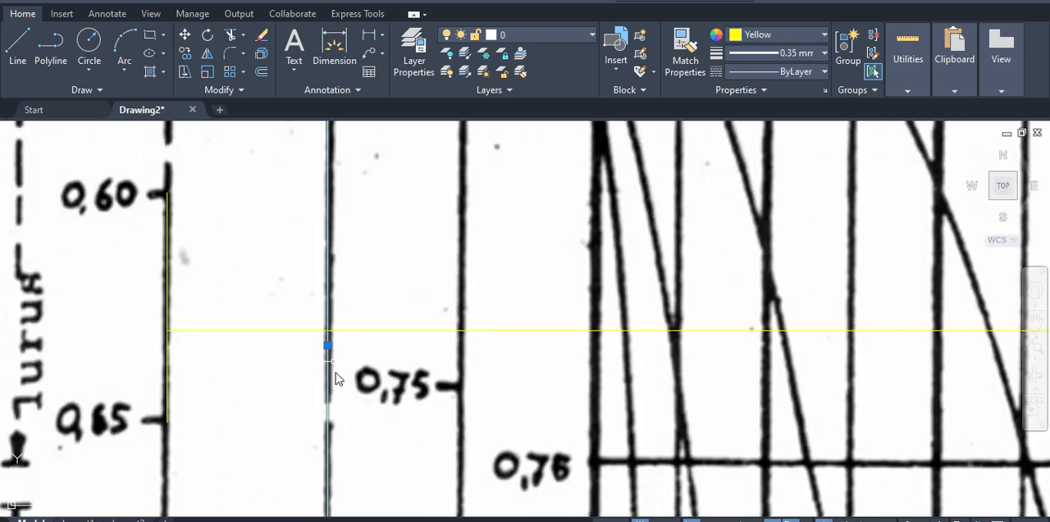
scroll(410, 222, "down", 2)
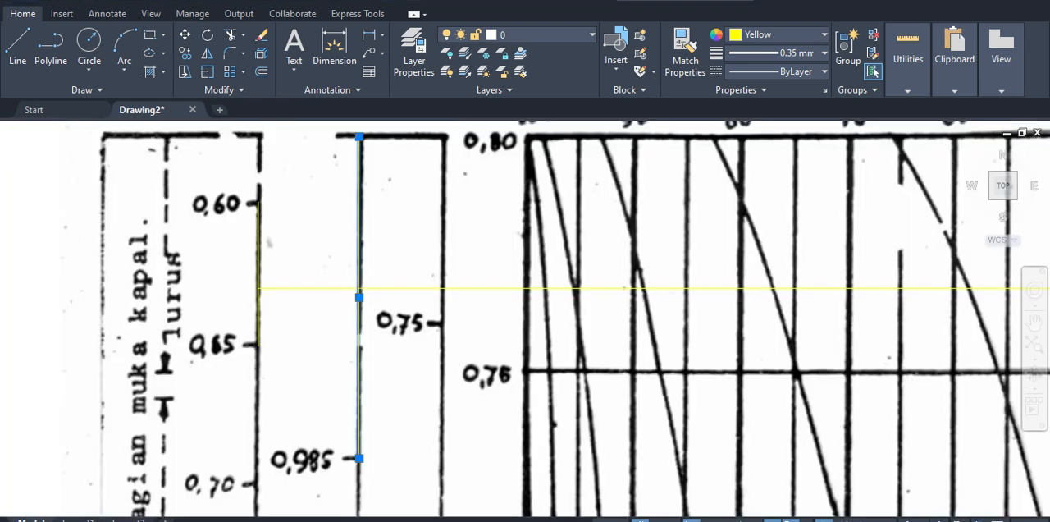
middle_click_drag(359, 296, 376, 334)
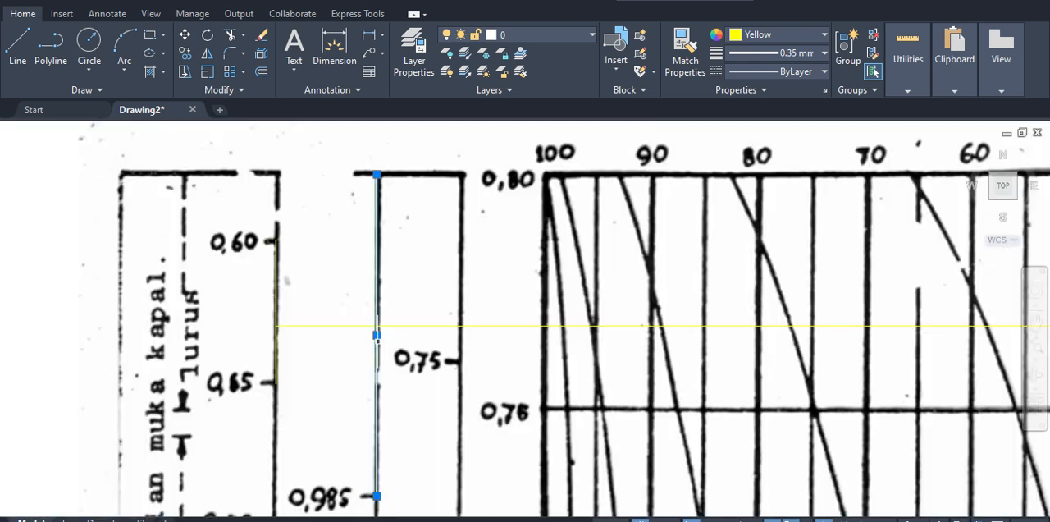
scroll(400, 361, "up", 2)
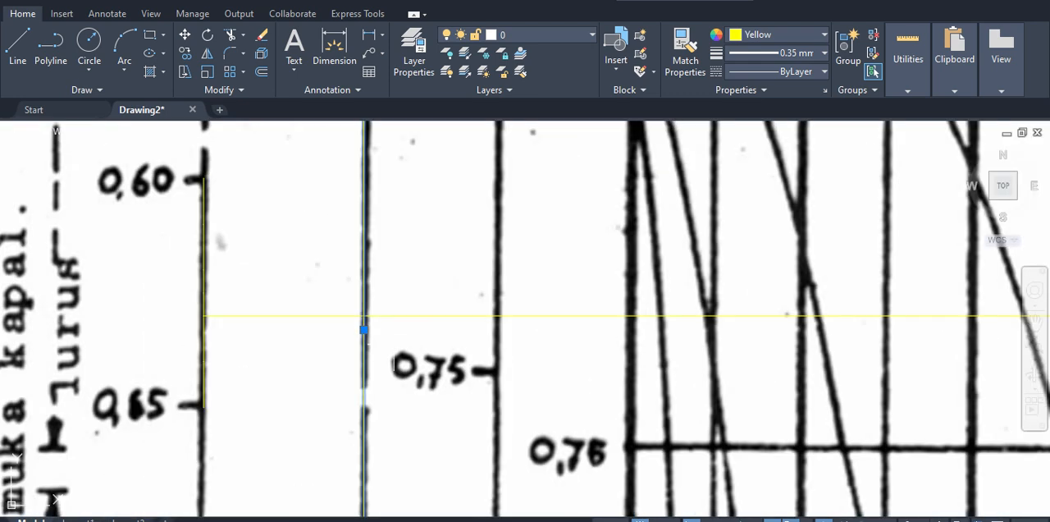
middle_click_drag(377, 334, 376, 351)
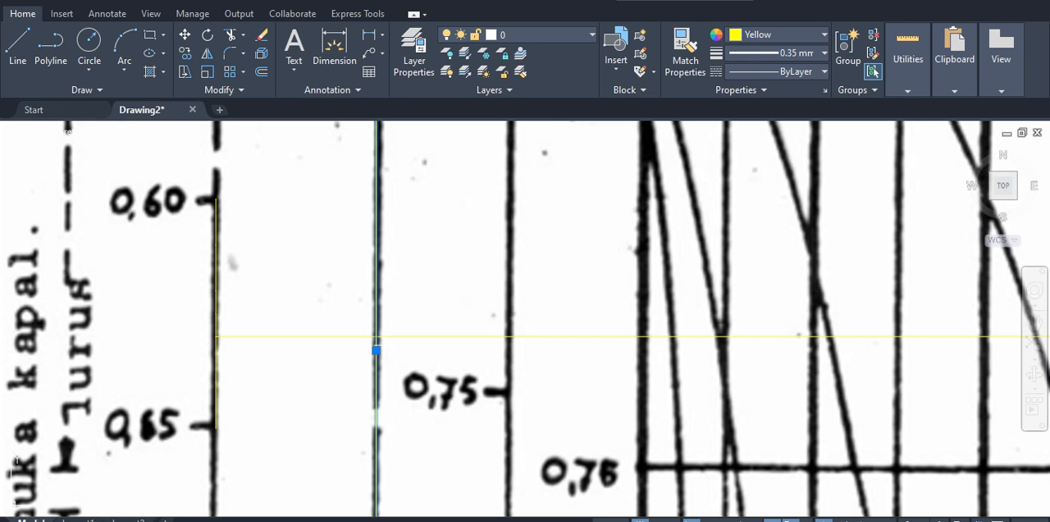
scroll(422, 309, "down", 2)
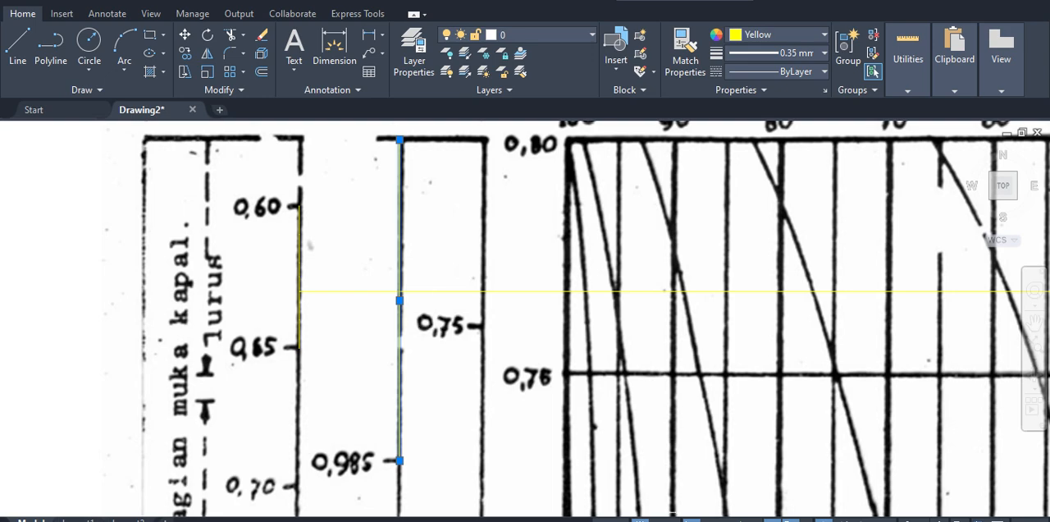
Step: Switch to Excel and set the Cm value in cell D37 of the Linesplans sheet to 0.980
key("alt+Tab")
left_click(161, 313)
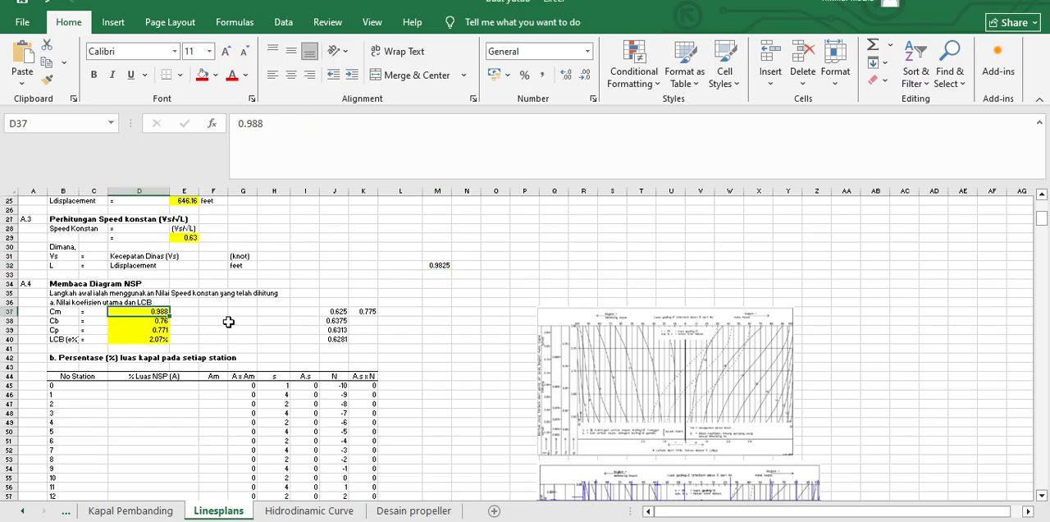
left_click(273, 123)
left_click_drag(273, 123, 252, 124)
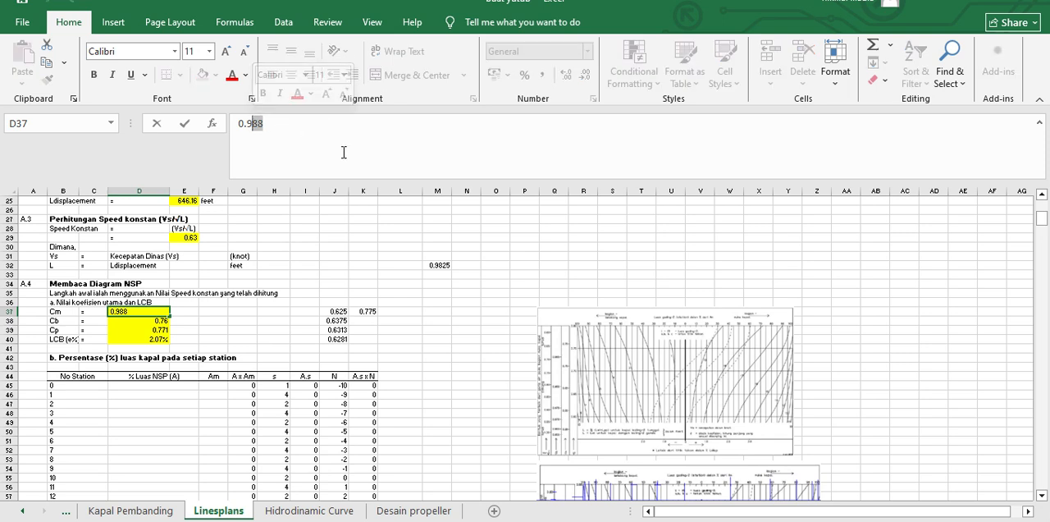
left_click(288, 126)
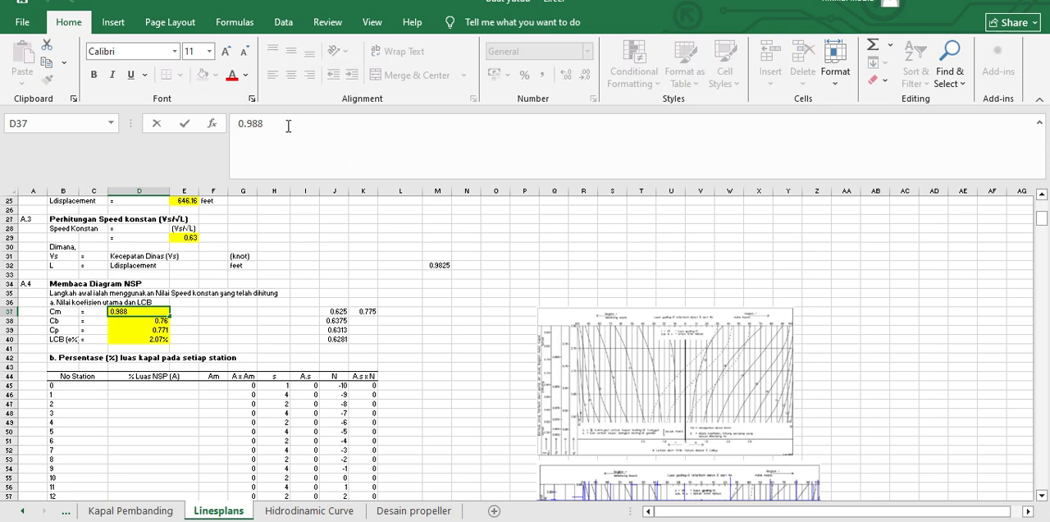
key("BackSpace")
type("0")
key("Return")
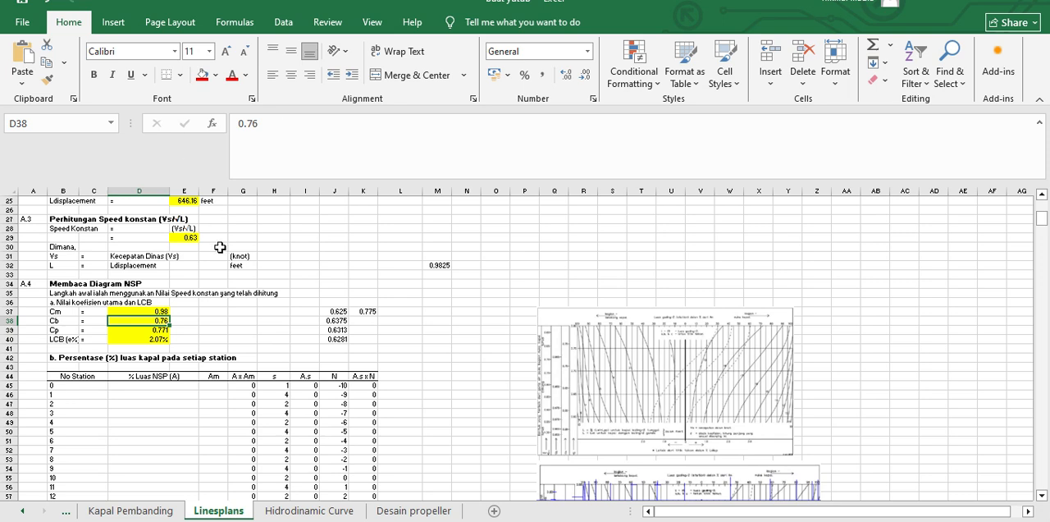
Step: Clear the Cb, Cp and LCB values in cells D38 to D40
key("Return")
type("=A39")
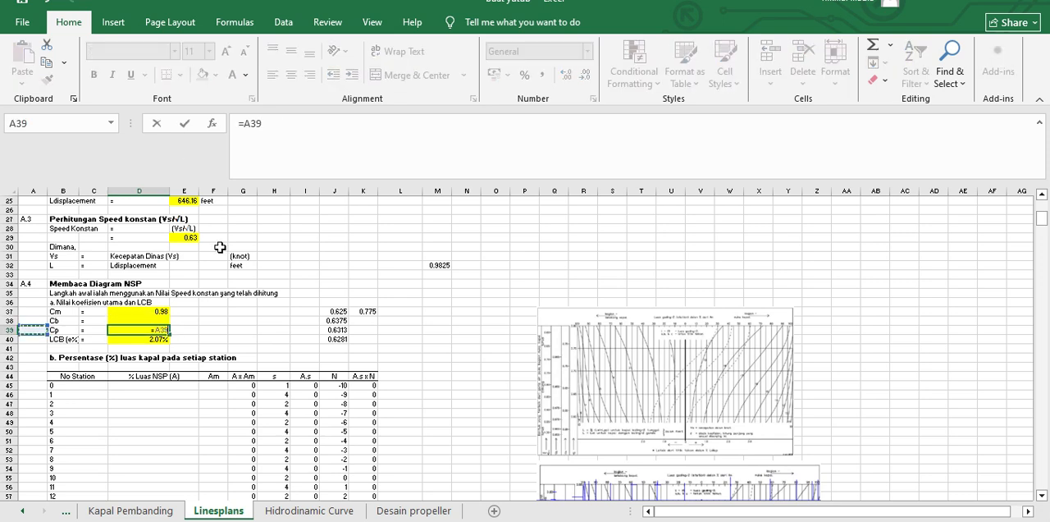
key("BackSpace")
key("BackSpace")
key("BackSpace")
key("BackSpace")
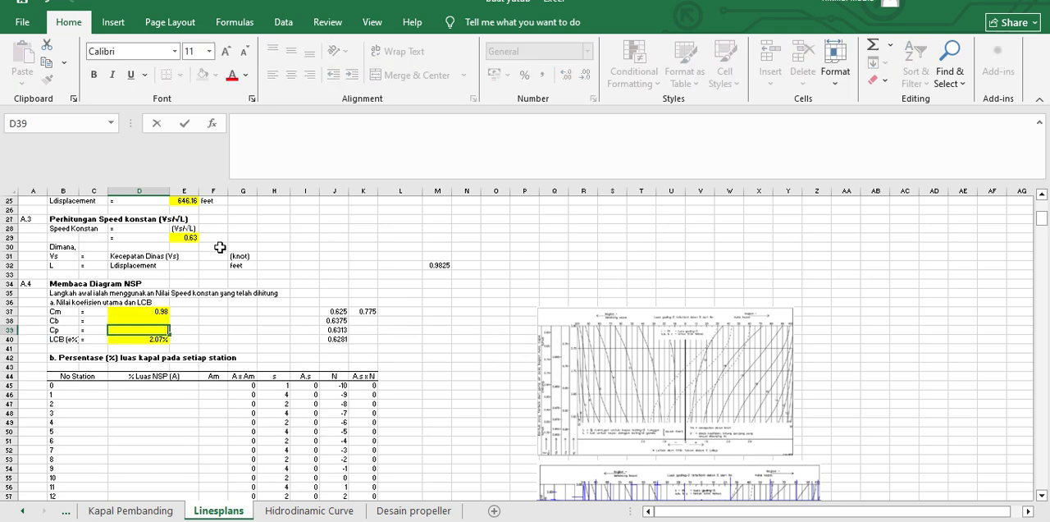
key("Return")
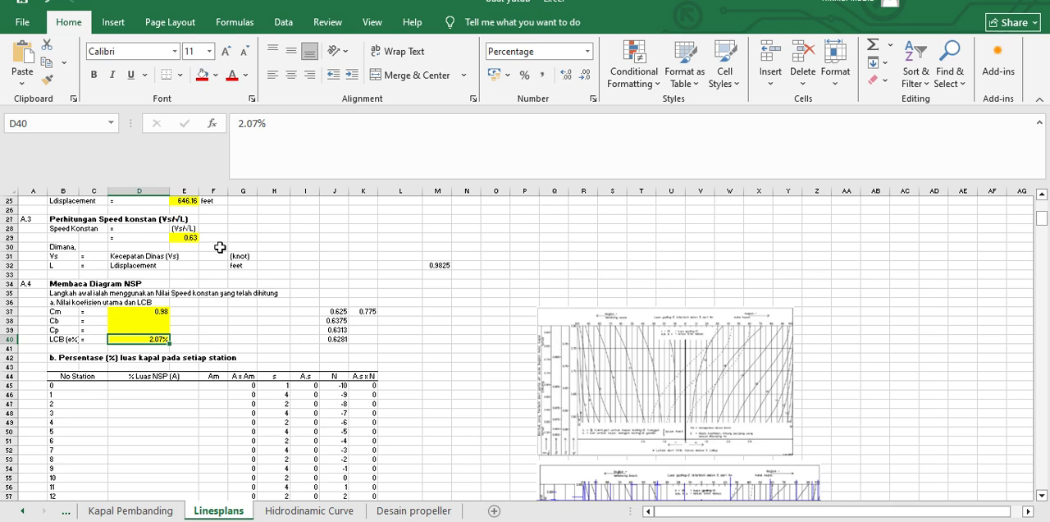
key("Delete")
key("Return")
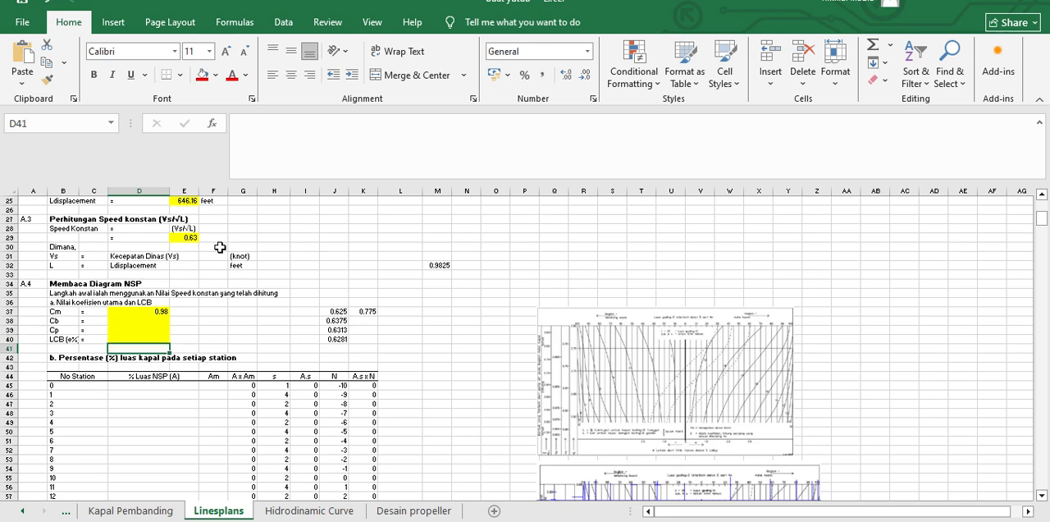
Step: Switch to AutoCAD and deselect the vertical yellow line on the β scale
key("alt+Tab")
mouse_move(480, 406)
middle_mouse_down()
mouse_move(429, 394)
mouse_move(428, 322)
mouse_move(438, 365)
middle_mouse_up()
scroll(429, 394, "down", 2)
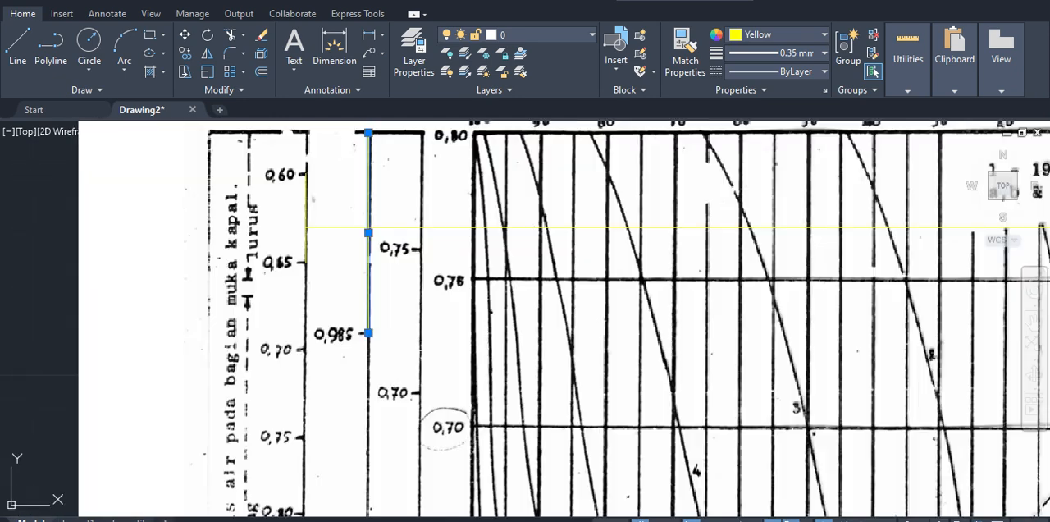
middle_click_drag(445, 324, 454, 380)
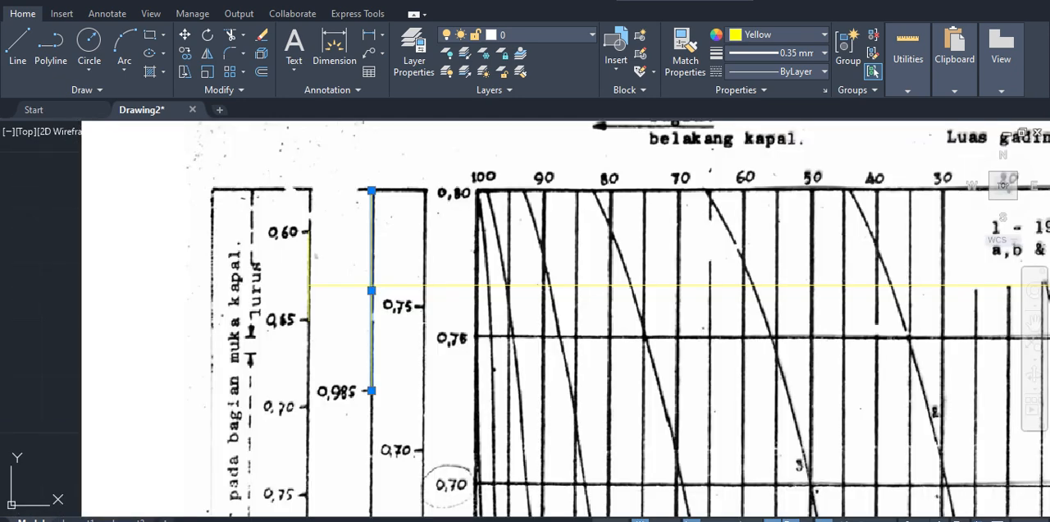
key("Escape")
scroll(428, 337, "down", 3)
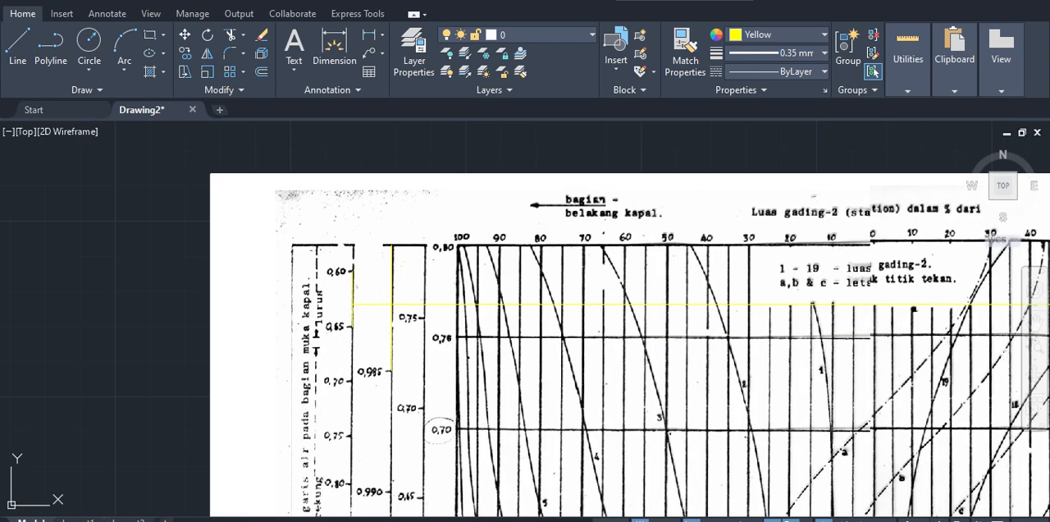
Step: Examine the β, δ and φ symbols at the foot of the NSP diagram's coefficient scales
middle_click_drag(439, 431, 456, 325)
middle_click_drag(456, 501, 471, 389)
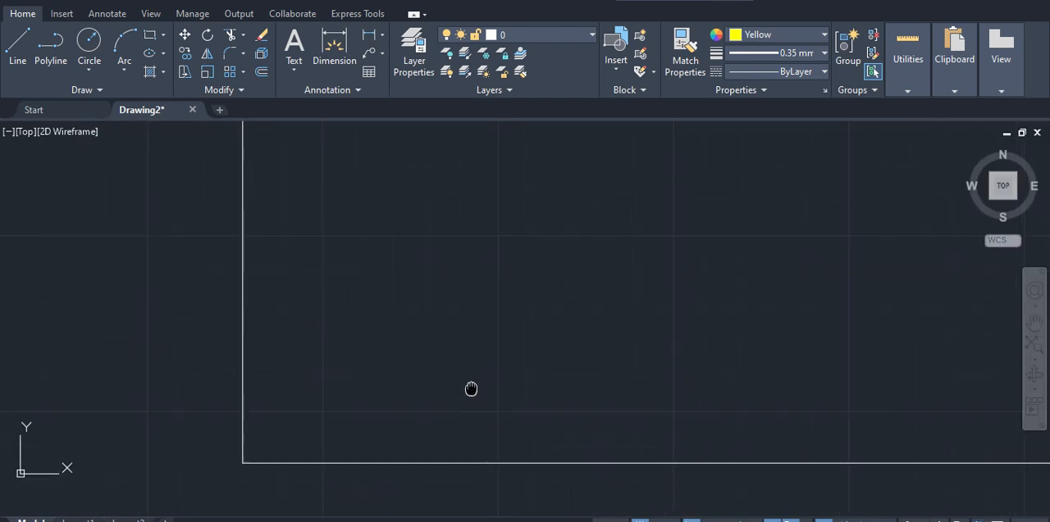
scroll(408, 435, "up", 4)
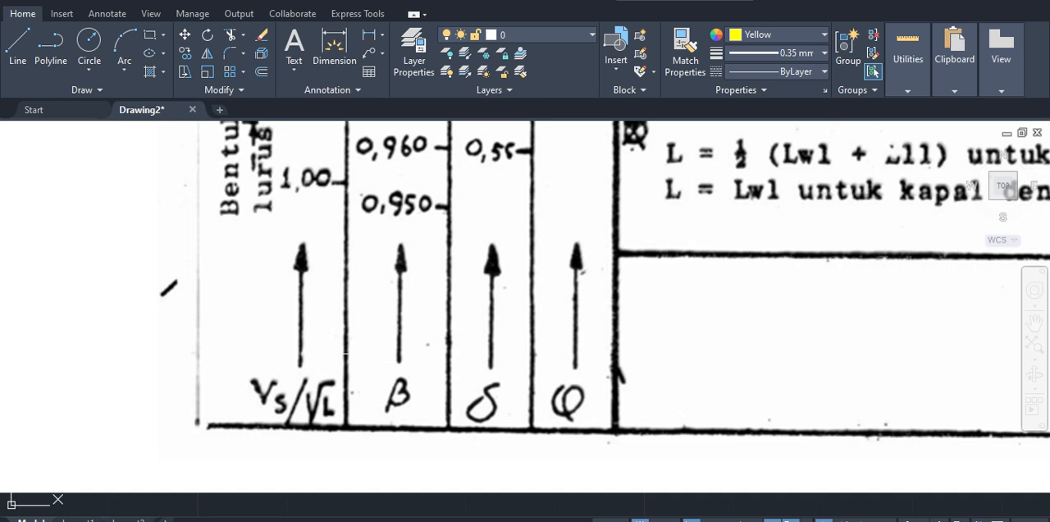
left_click(365, 359)
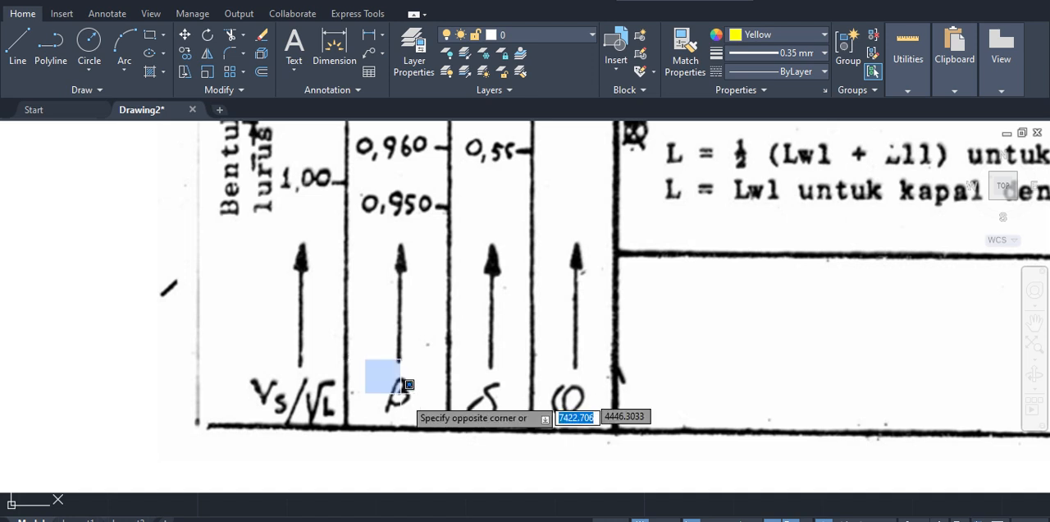
left_click(436, 428)
left_click(368, 359)
left_click(423, 430)
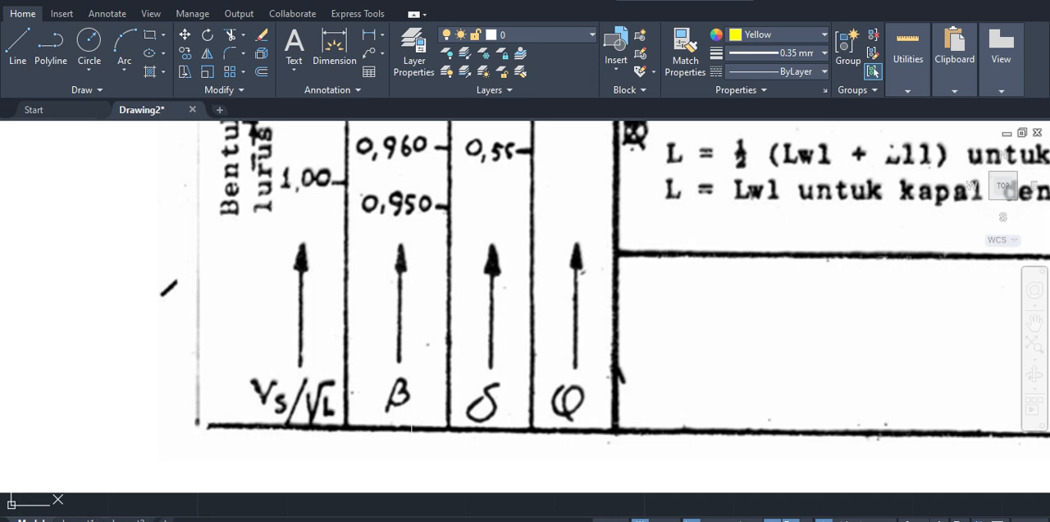
left_click(457, 358)
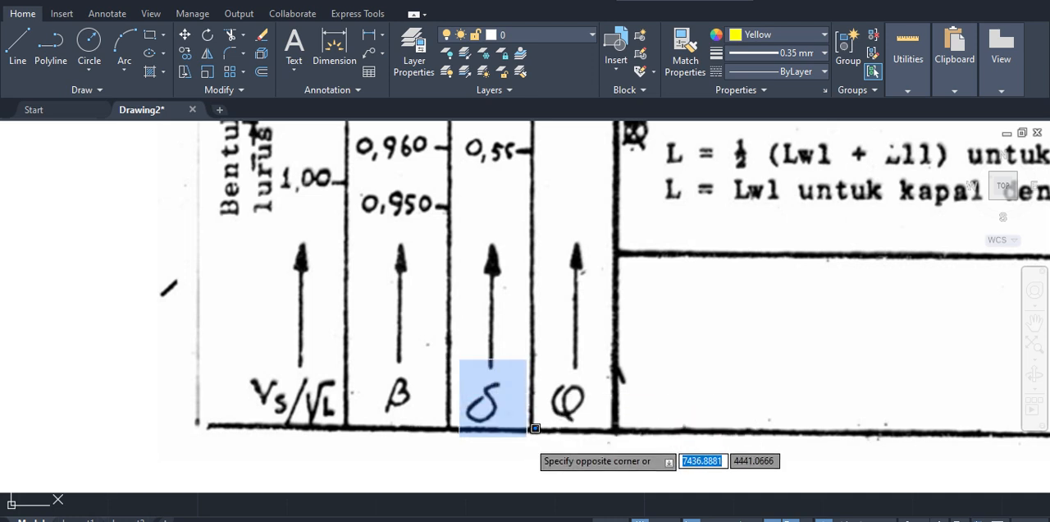
left_click(522, 429)
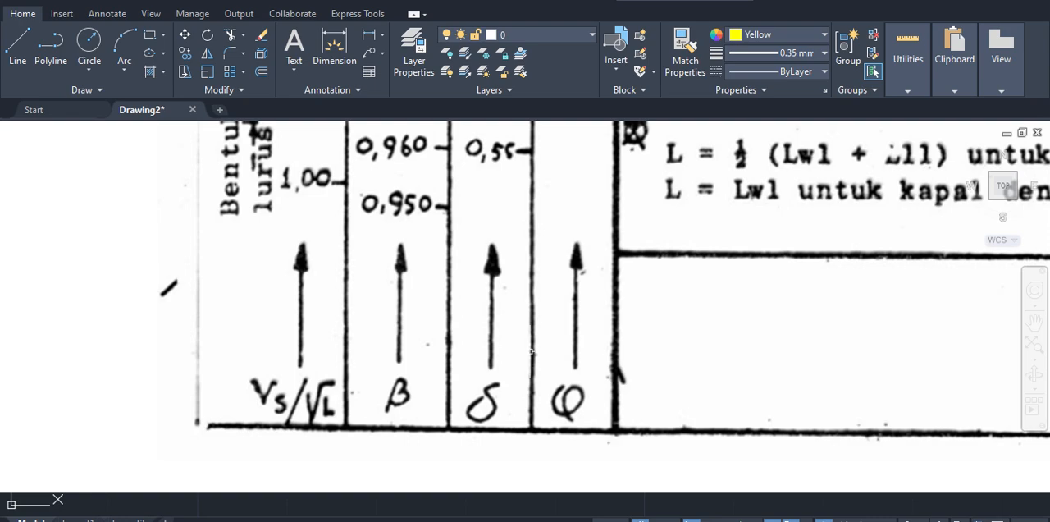
left_click(534, 351)
left_click(617, 450)
Step: Draw a vertical yellow line about 21 units long on the δ scale from the 0.75 mark up to the diagram's upper border
scroll(611, 447, "down", 4)
mouse_move(558, 387)
middle_mouse_down()
mouse_move(579, 343)
mouse_move(556, 460)
middle_mouse_up()
middle_click_drag(573, 318, 537, 469)
middle_click_drag(517, 267, 515, 330)
scroll(493, 254, "up", 4)
middle_click_drag(493, 254, 487, 277)
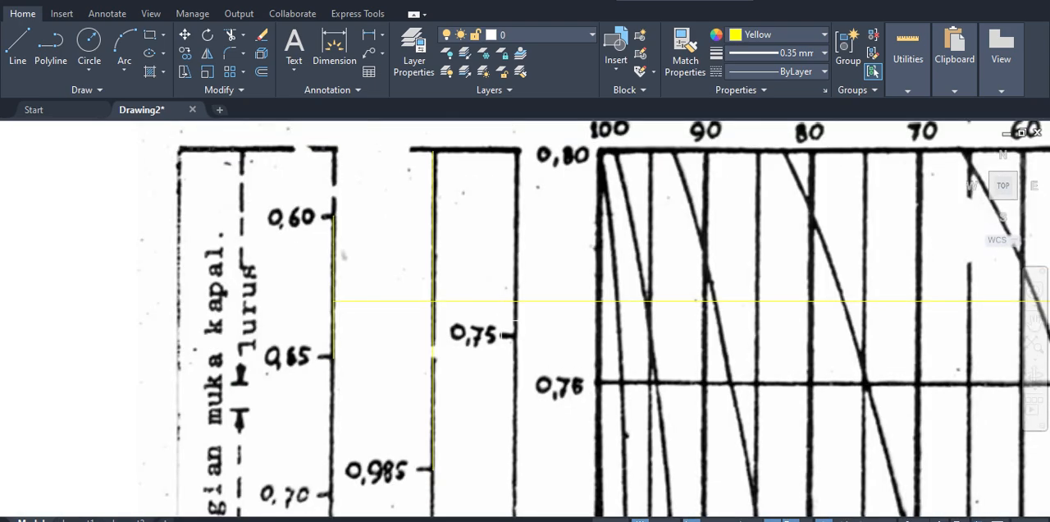
middle_click_drag(499, 330, 480, 350)
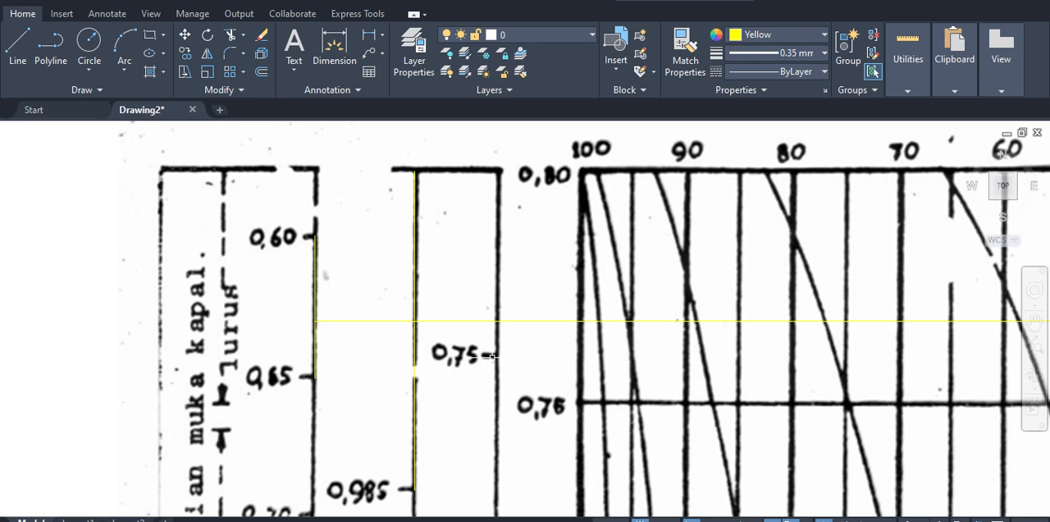
key("l")
key("Return")
left_click(492, 355)
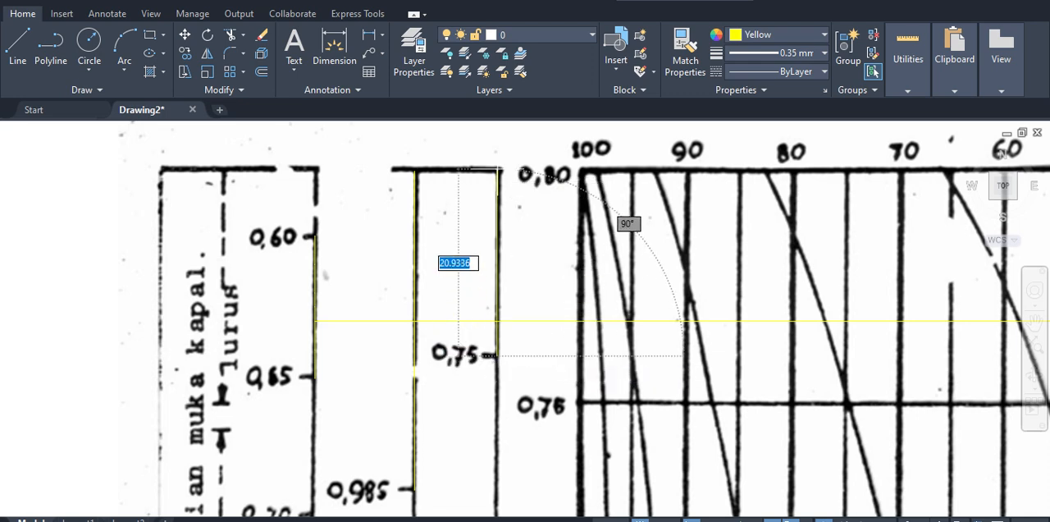
left_click(497, 169)
middle_click_drag(573, 266, 574, 244)
key("Escape")
Step: Select the vertical line on the δ scale and compare its midpoint and 0.75 end with the horizontal 0.63 line
left_click(498, 250)
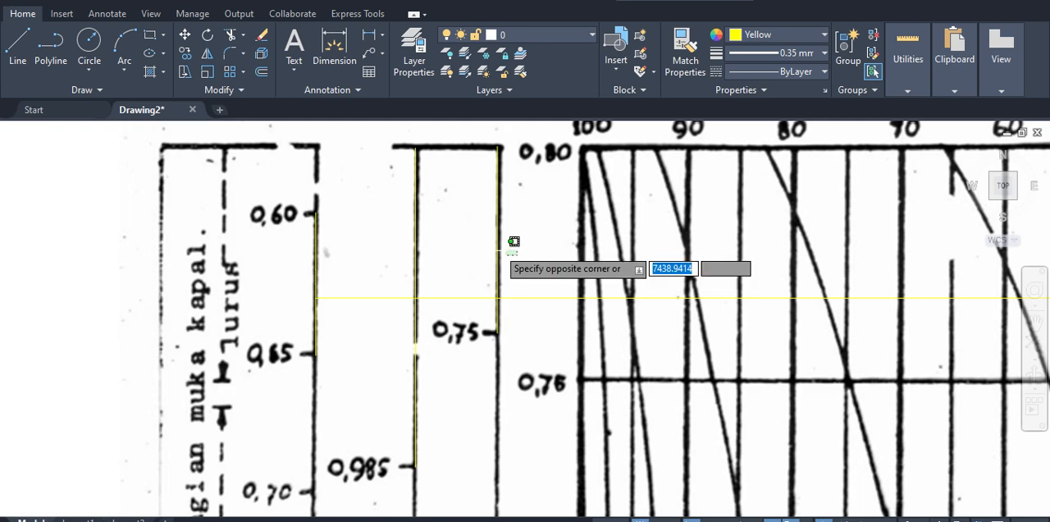
left_click(497, 250)
scroll(502, 253, "down", 2)
middle_click_drag(498, 280, 490, 263)
scroll(496, 307, "up", 2)
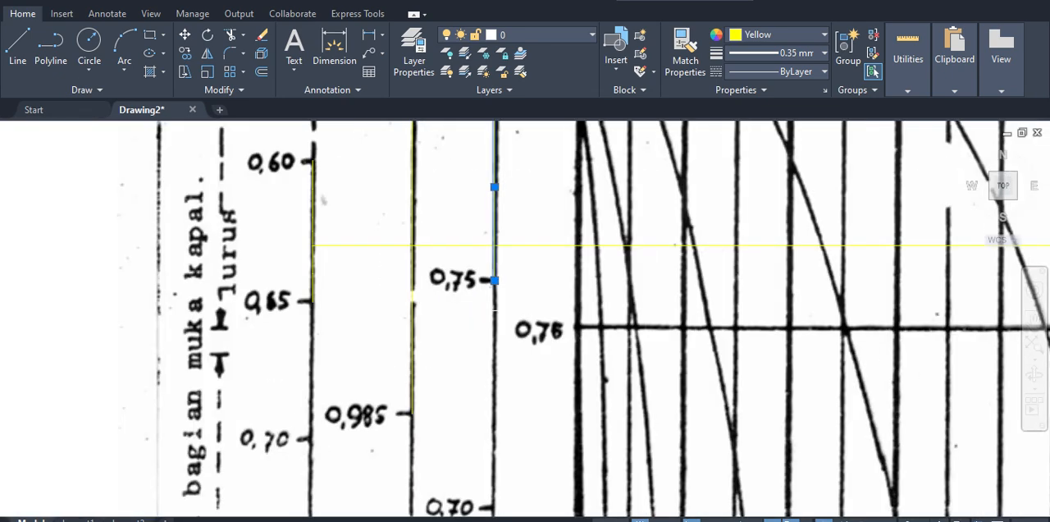
middle_click_drag(495, 305, 507, 379)
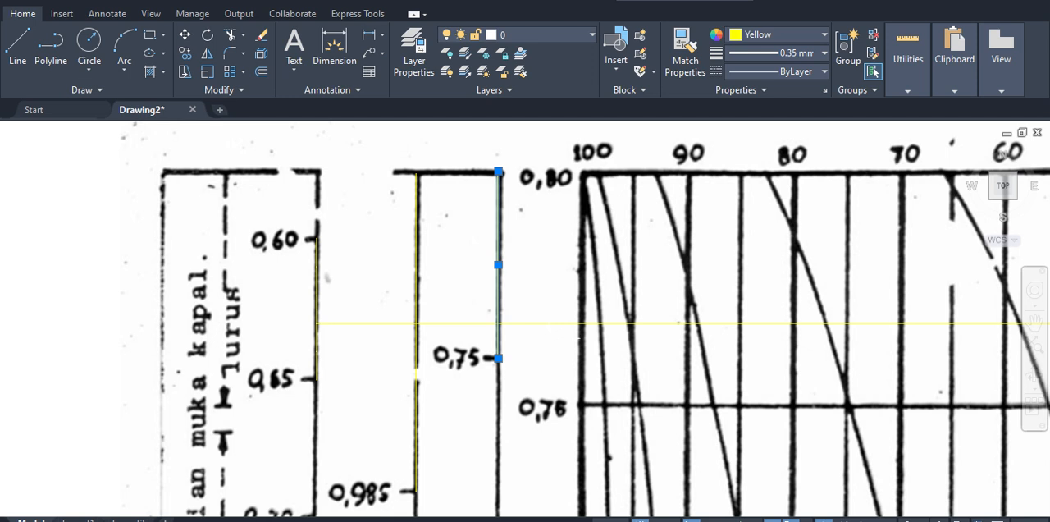
Step: Switch to Excel and enter 0.74 as the Cb value in cell D38
key("alt+Tab")
left_click(160, 320)
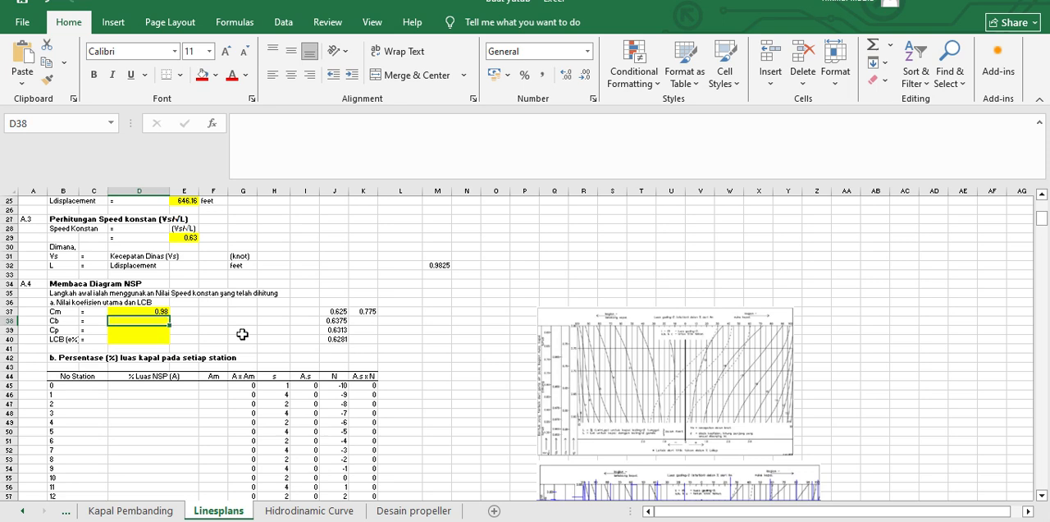
type("0.74")
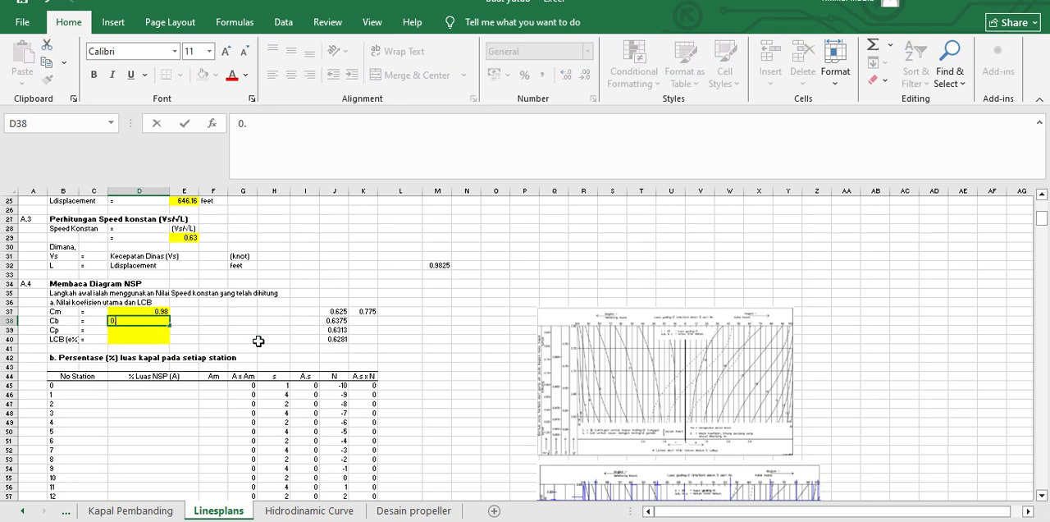
key("Return")
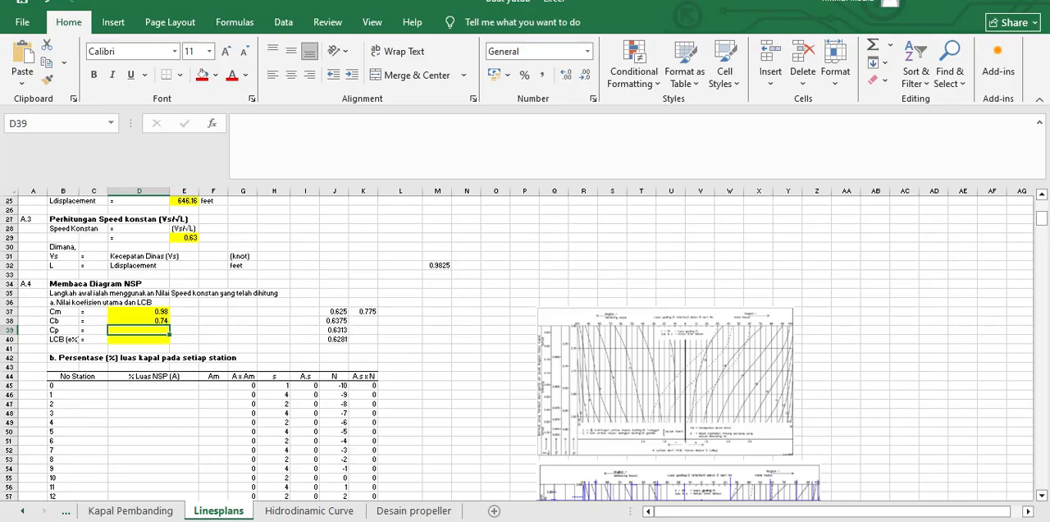
Step: Switch to AutoCAD and add the β scale's vertical line to the selection to compare its midpoint with the 0.63 line
key("alt+Tab")
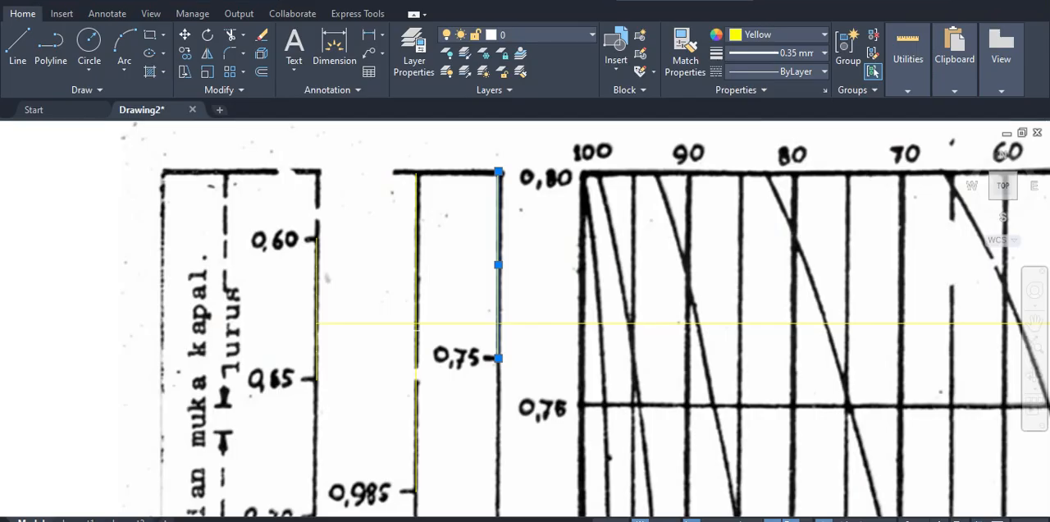
left_click(416, 307)
left_click(368, 282)
left_click(446, 267)
left_click(387, 308)
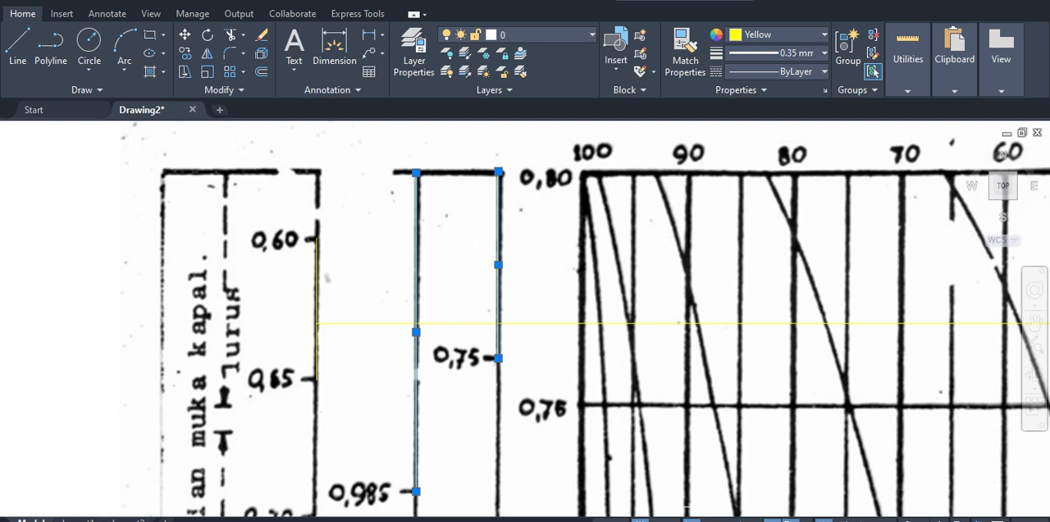
Step: Switch to Excel and check the β averaging formula in cell M32
key("alt+Tab")
left_click(435, 264)
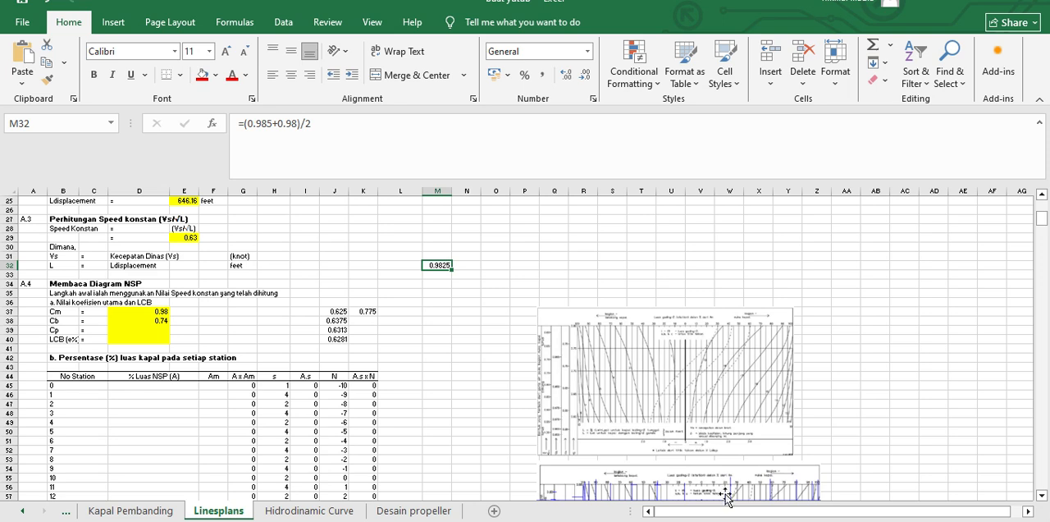
Step: Switch to AutoCAD, select only the δ scale's vertical line and compare its midpoint and ends with the horizontal 0.63 line
mouse_move(698, 521)
left_click(525, 520)
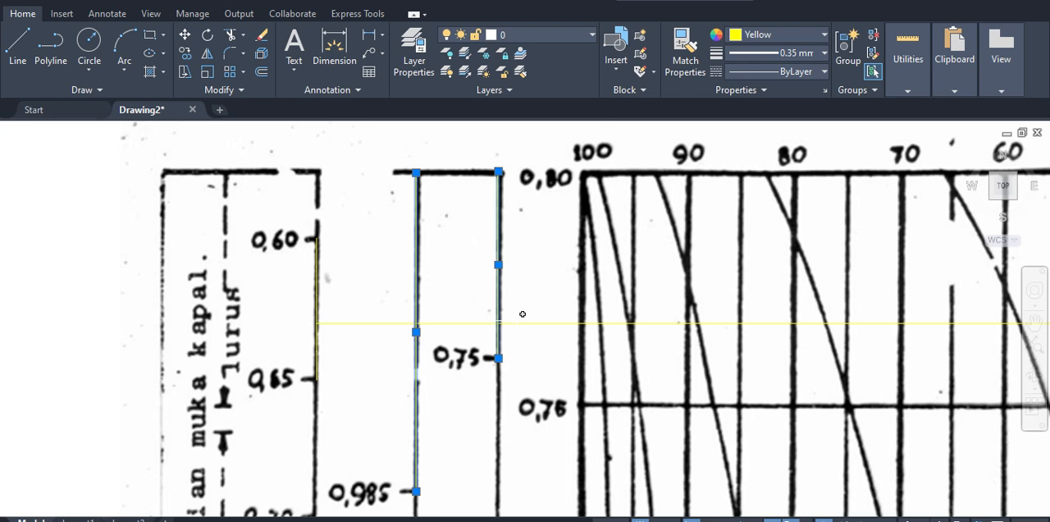
key("Escape")
middle_click_drag(522, 320, 516, 343)
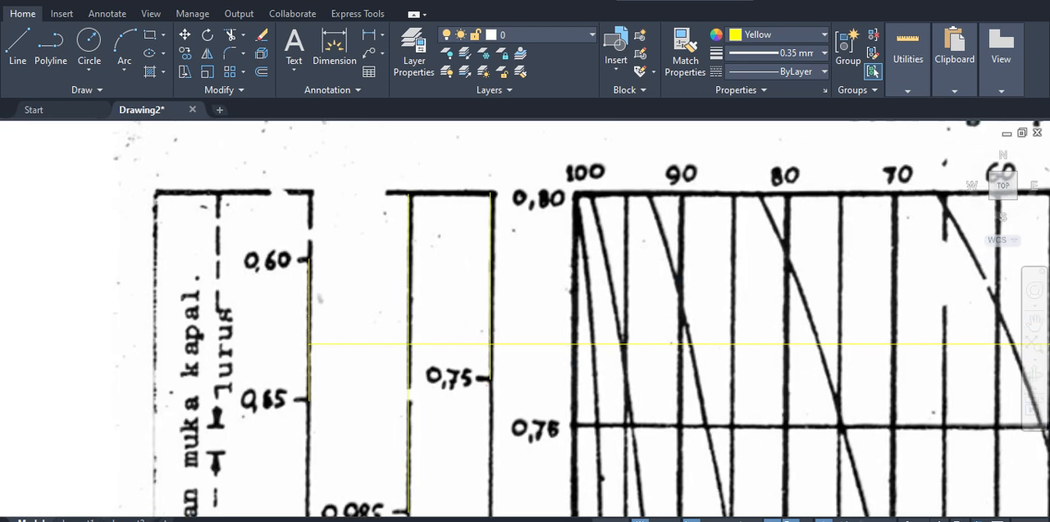
left_click(493, 371)
middle_click_drag(510, 382, 507, 324)
scroll(545, 369, "down", 2)
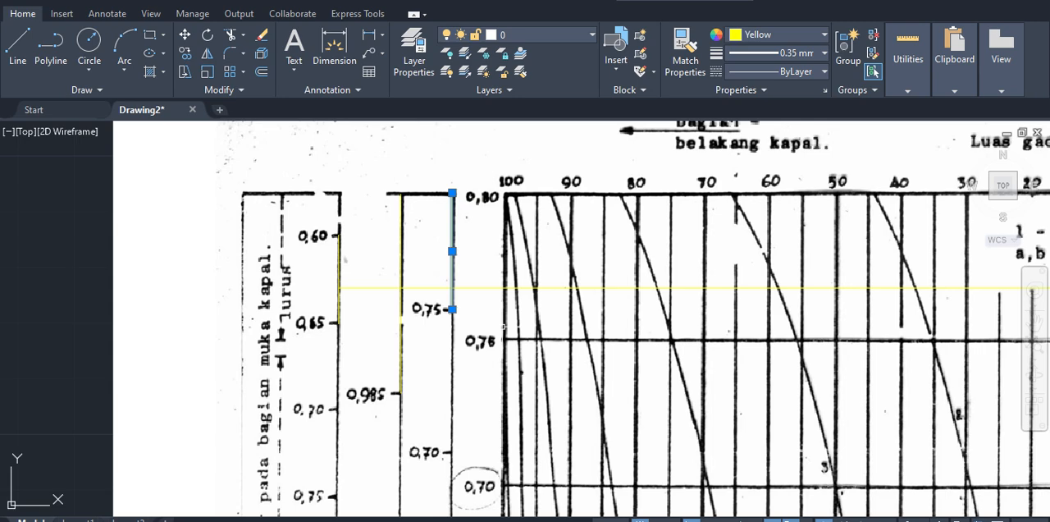
scroll(504, 326, "up", 3)
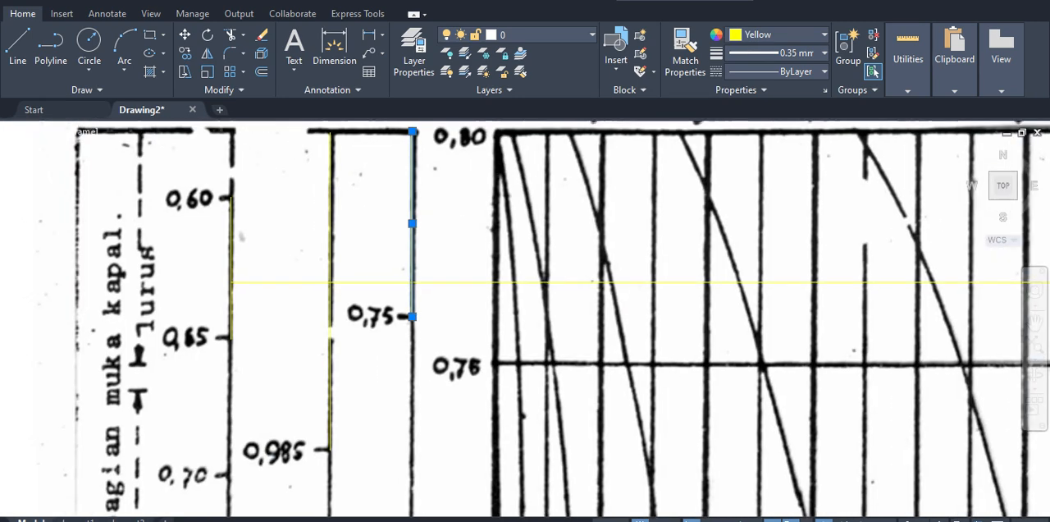
middle_click_drag(497, 321, 497, 334)
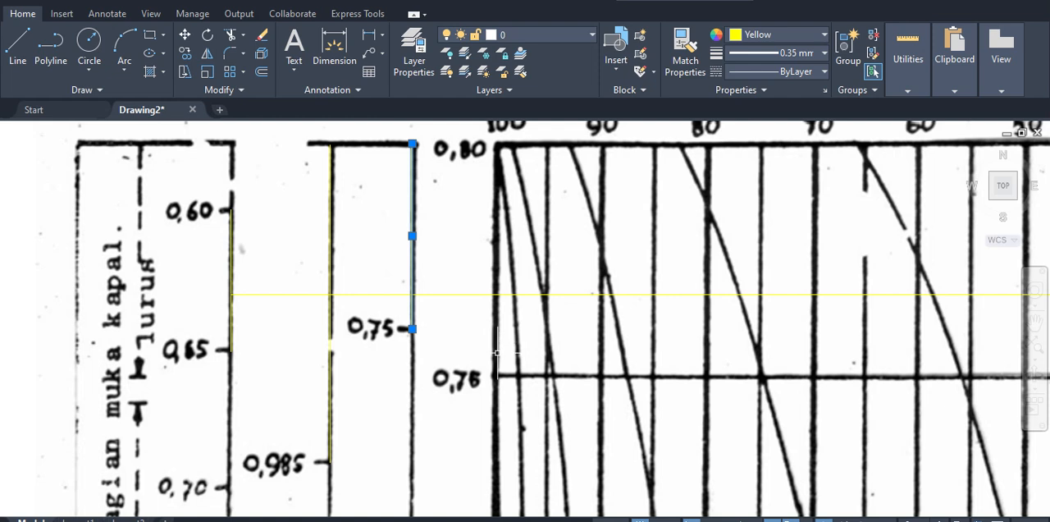
Step: Draw a vertical line on the scale bordering the curve grid, from its 0.75 mark up to its 0.80 mark
key("l")
key("Return")
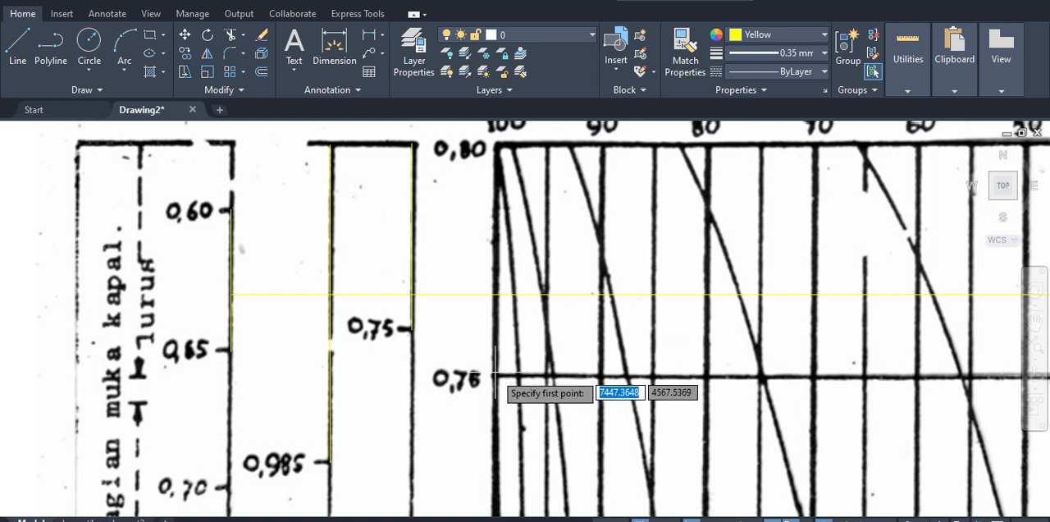
left_click(496, 375)
left_click(496, 145)
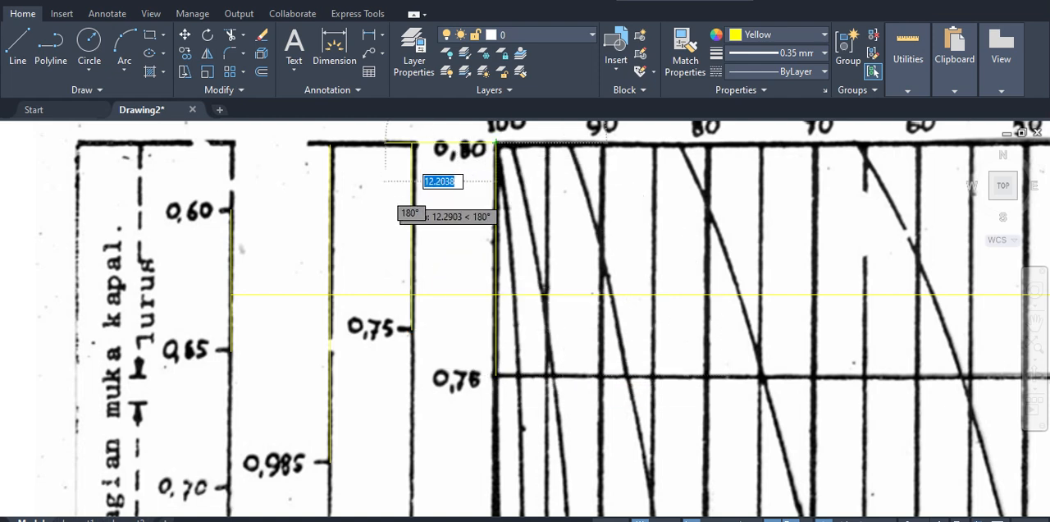
key("Escape")
Step: Try to draw a line from the grid-side scale line's midpoint to the δ scale line's midpoint
left_click(509, 232)
left_click(494, 232)
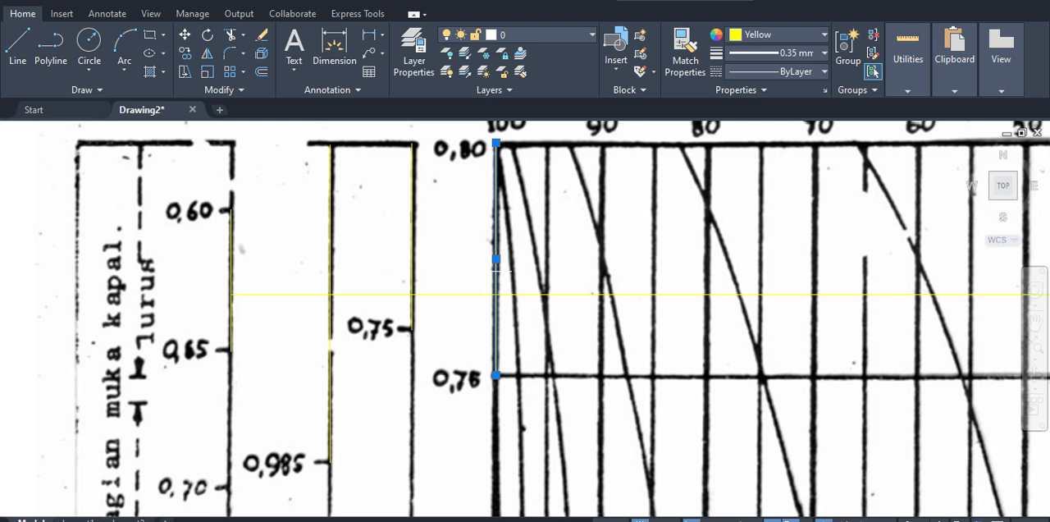
key("l")
key("Return")
left_click(494, 261)
left_click(413, 237)
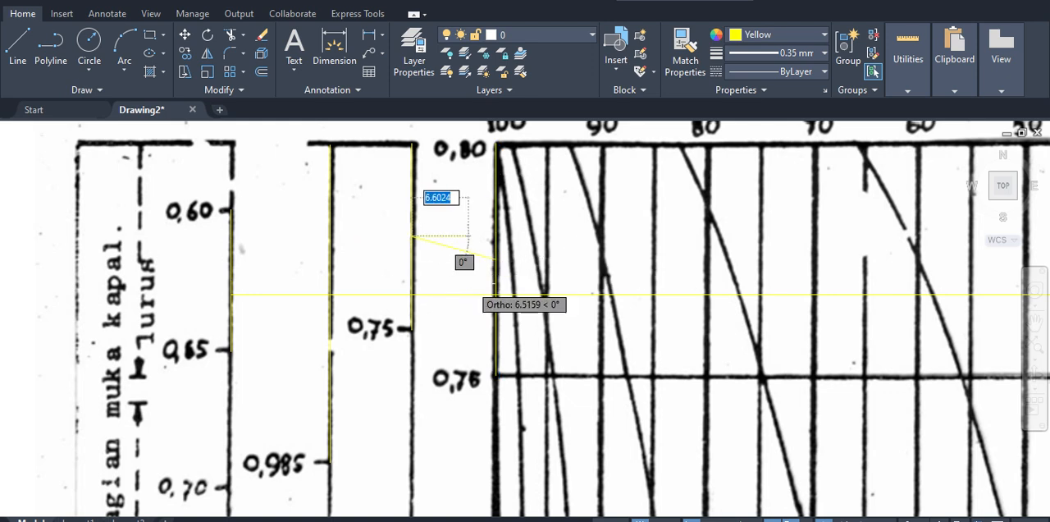
key("Escape")
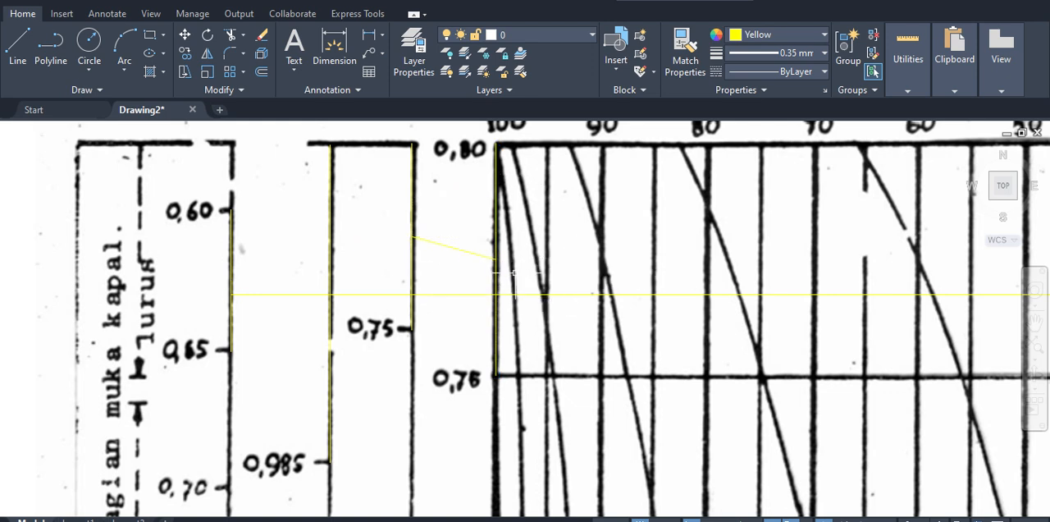
key("ctrl+z")
Step: Draw a horizontal line from the grid-side scale line's midpoint to just past the δ scale line
type("l")
key("Return")
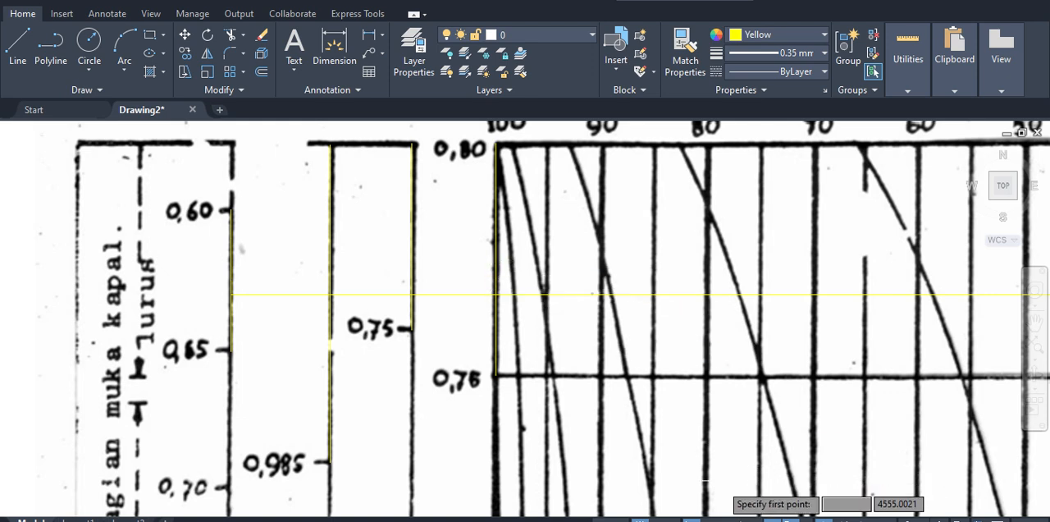
left_click(496, 259)
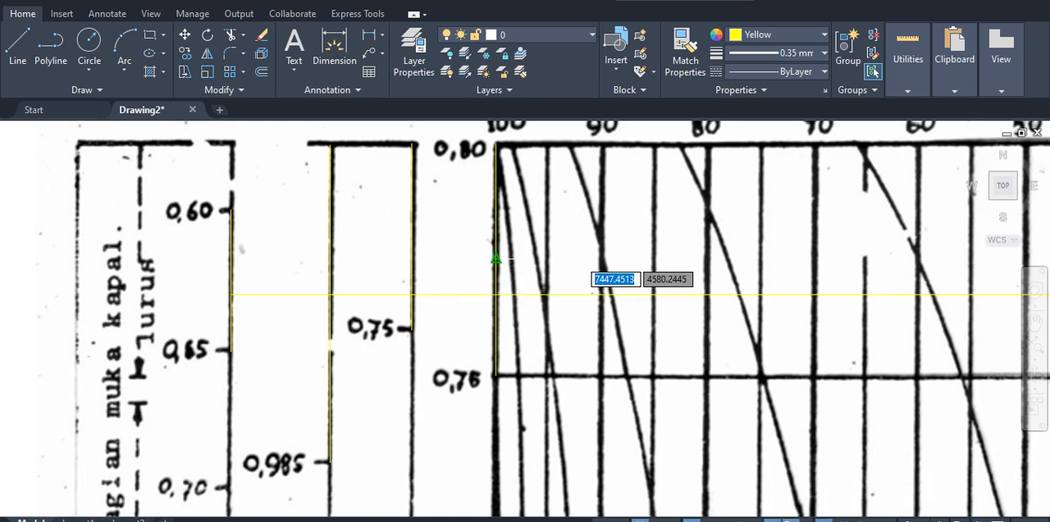
left_click(402, 259)
key("Escape")
left_click(497, 233)
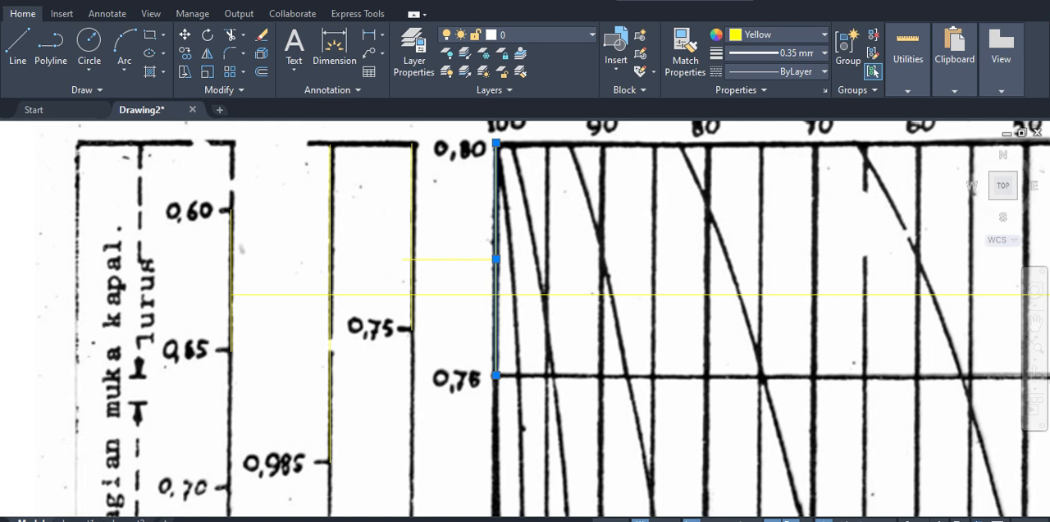
type("l")
key("Return")
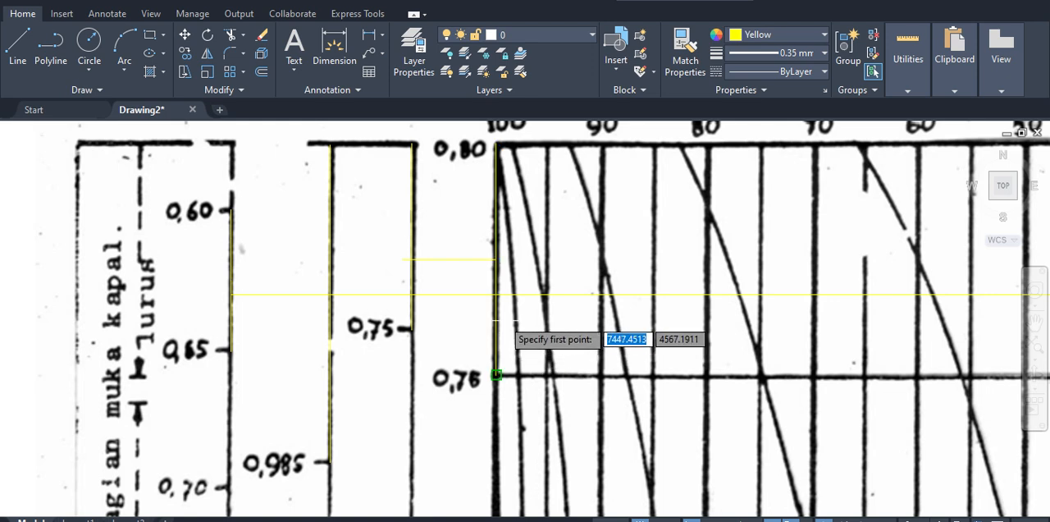
key("Escape")
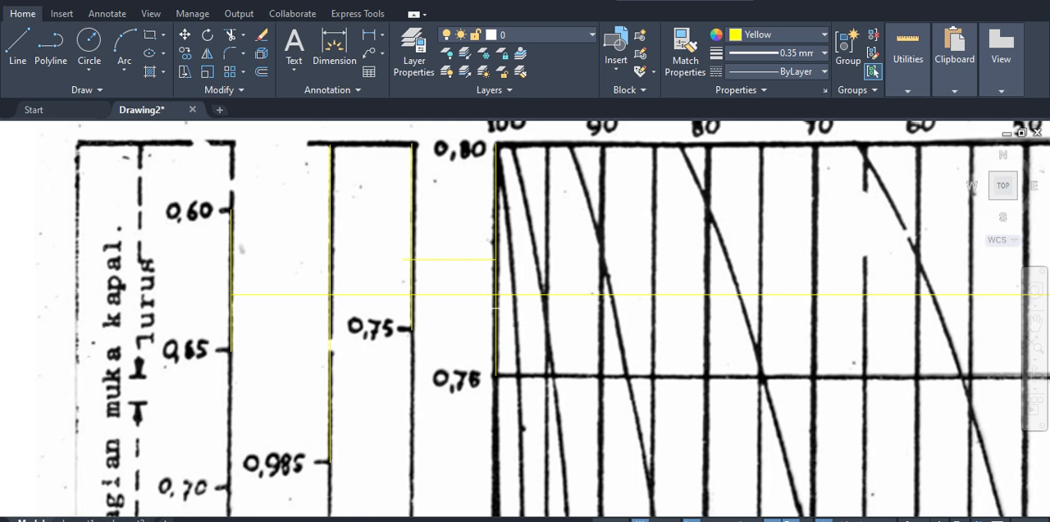
Step: Trim away the upper half of the grid-side vertical line, above the horizontal midpoint line
type("tr")
key("Return")
left_click(496, 223)
key("Return")
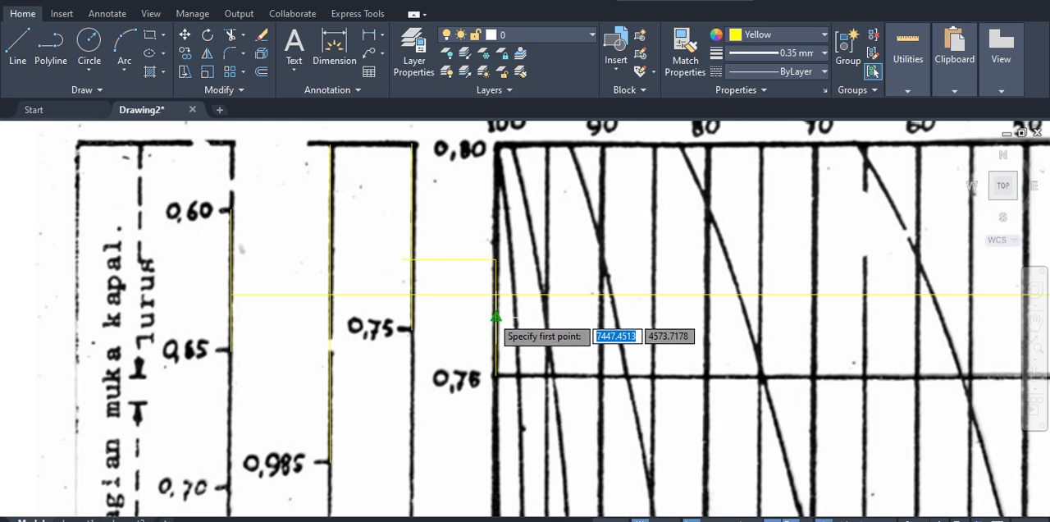
Step: Draw a shorter horizontal line from the midpoint of the remaining lower half toward the δ scale
left_click(496, 317)
left_click(434, 317)
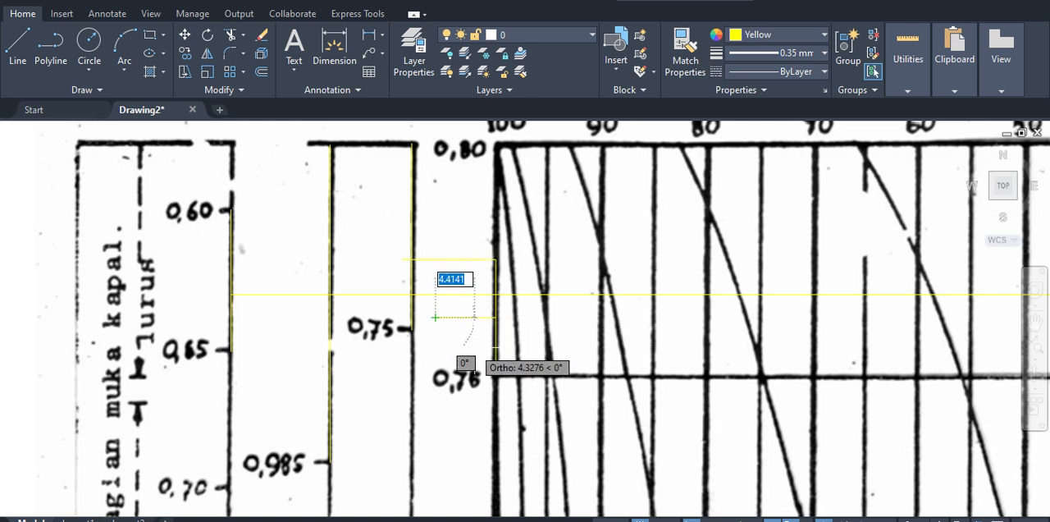
key("Escape")
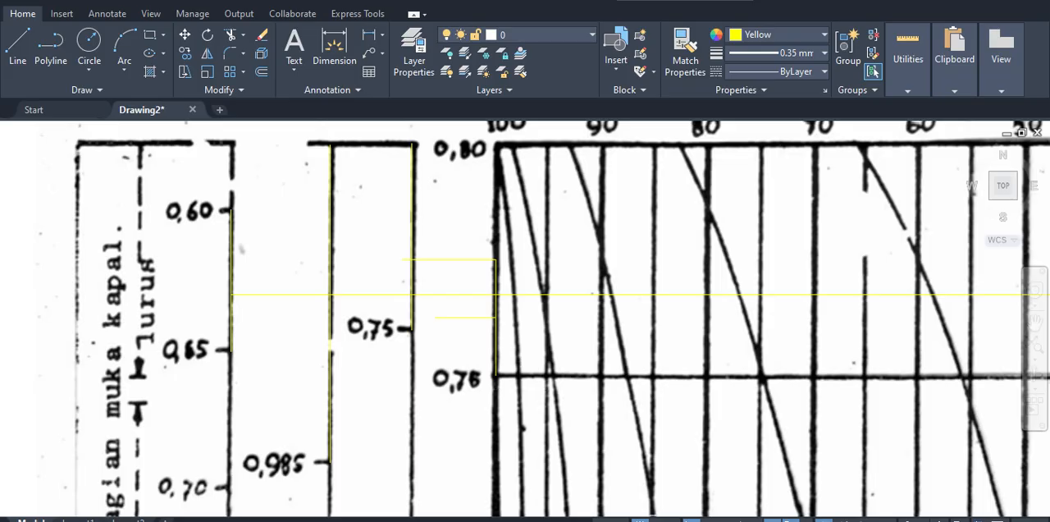
Step: Switch to Excel and enter the averaging formula =(0.75+0.775)/2 in cell M33
key("alt+Tab")
left_click(446, 283)
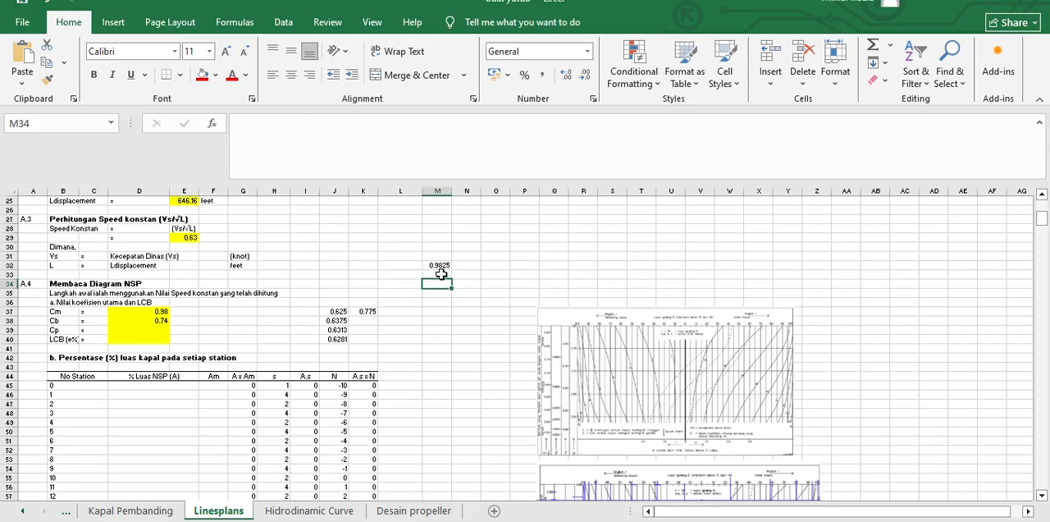
left_click(441, 274)
type("=")
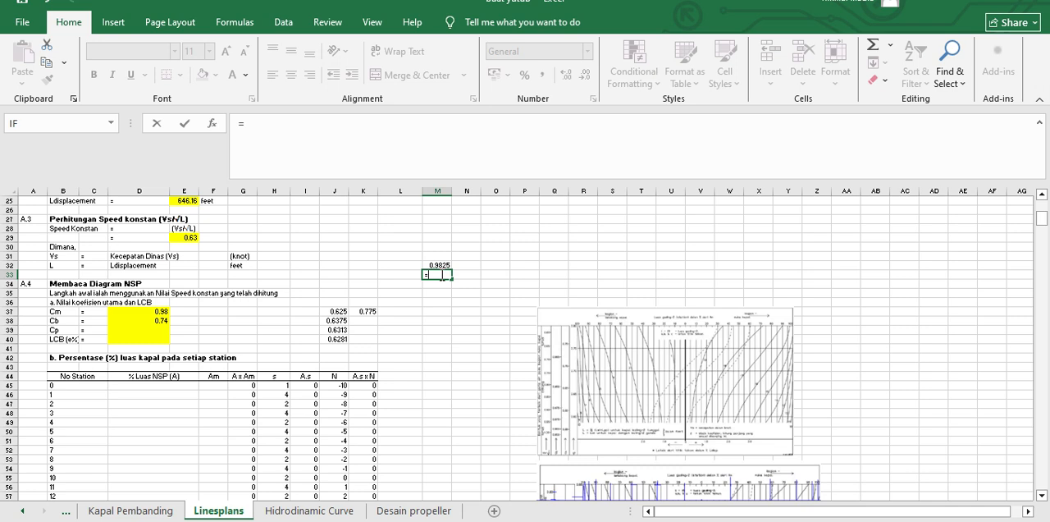
type("(0.5")
key("BackSpace")
type("75")
type("+0.775)/2")
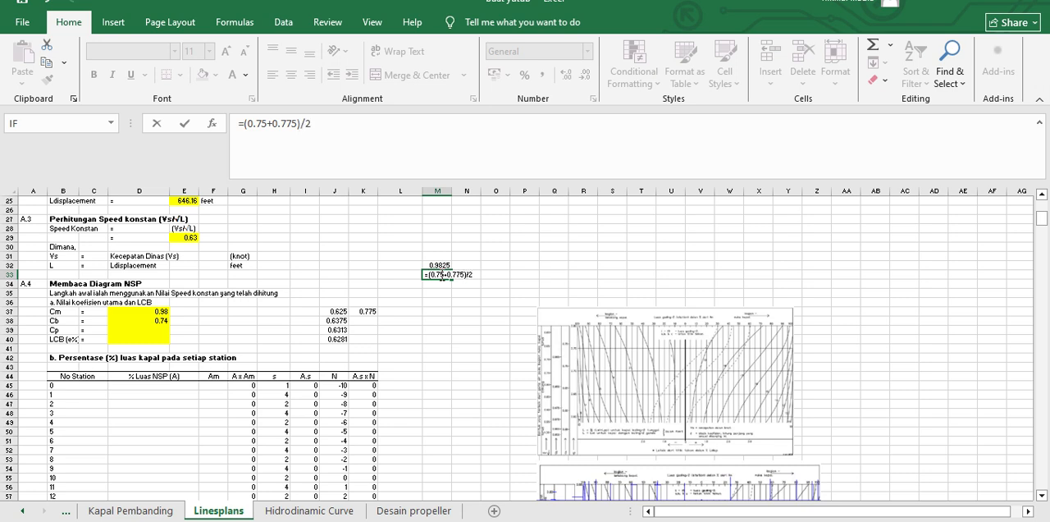
key("Return")
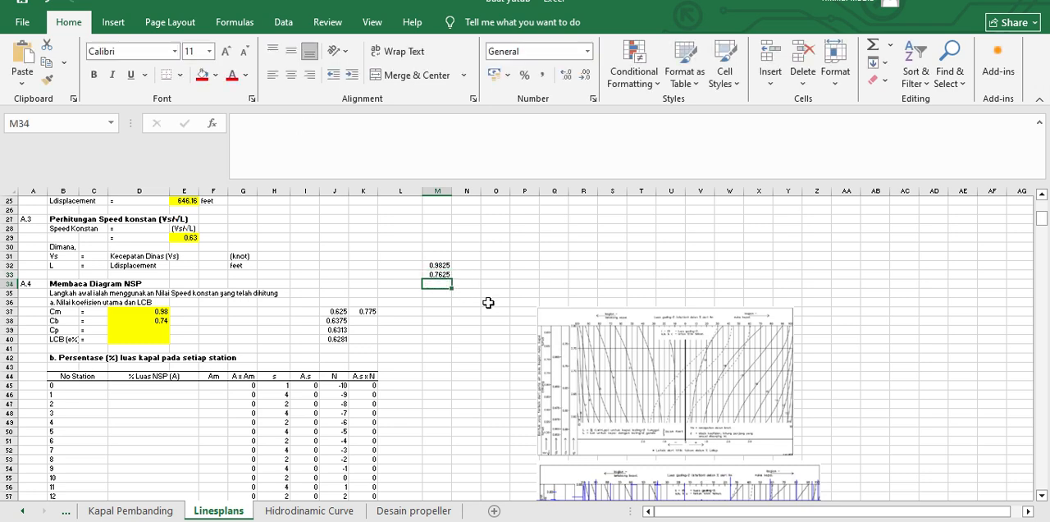
Step: Switch to AutoCAD and trim off the part of the grid-side vertical line below the lower horizontal line
key("alt+Tab")
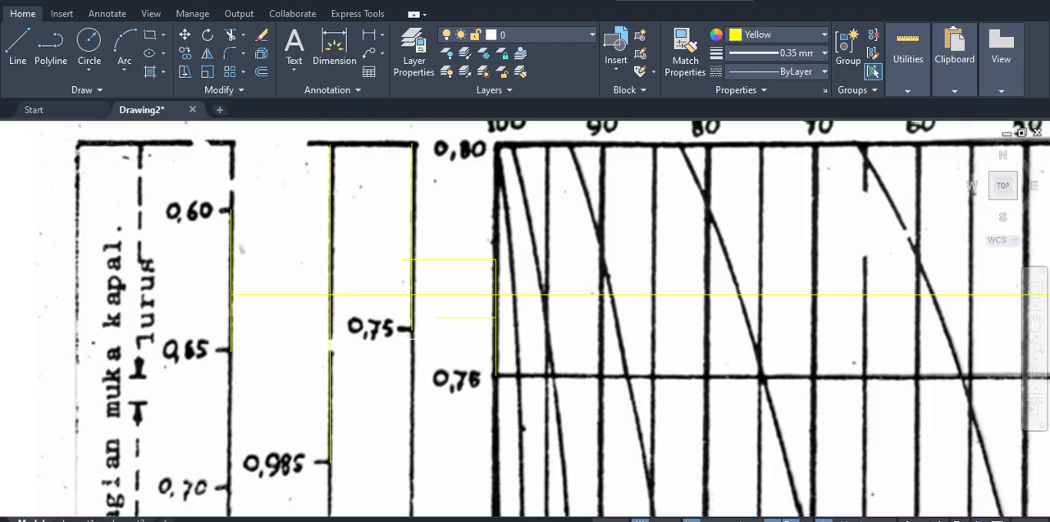
left_click(476, 325)
left_click(453, 313)
key("Escape")
scroll(497, 324, "up", 4)
Step: Draw a short horizontal line from the midpoint of the remaining vertical segment toward the δ scale
left_click(493, 283)
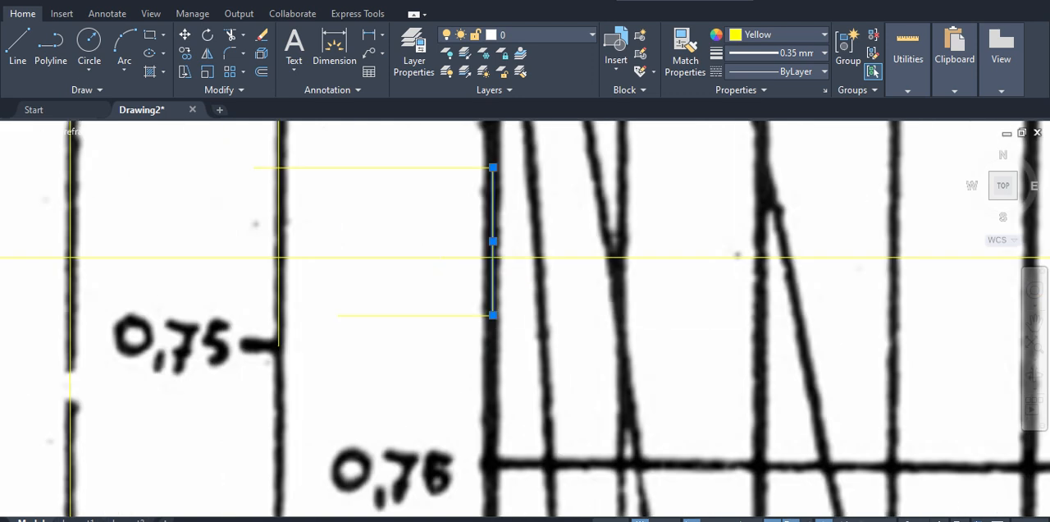
middle_click_drag(538, 303, 550, 332)
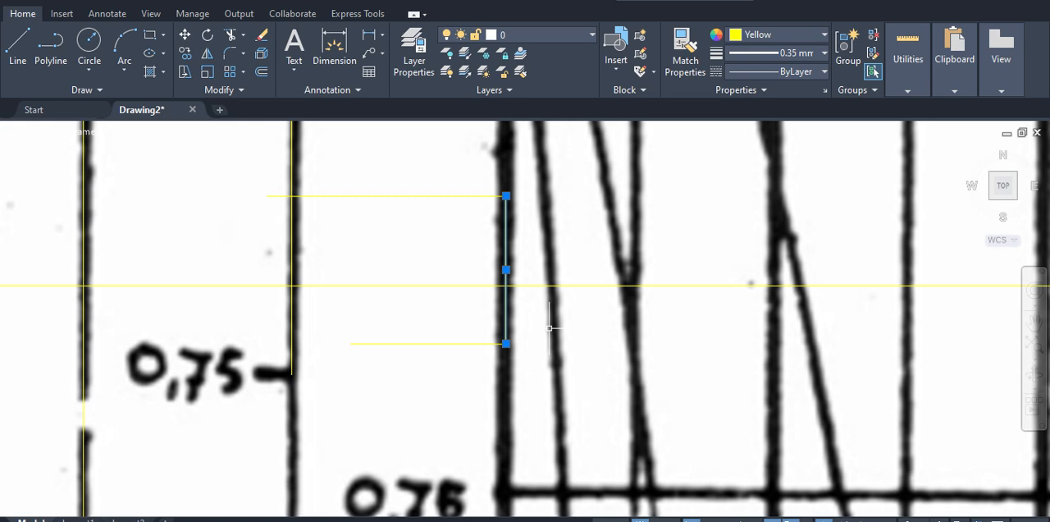
key("l")
key("Return")
left_click(506, 270)
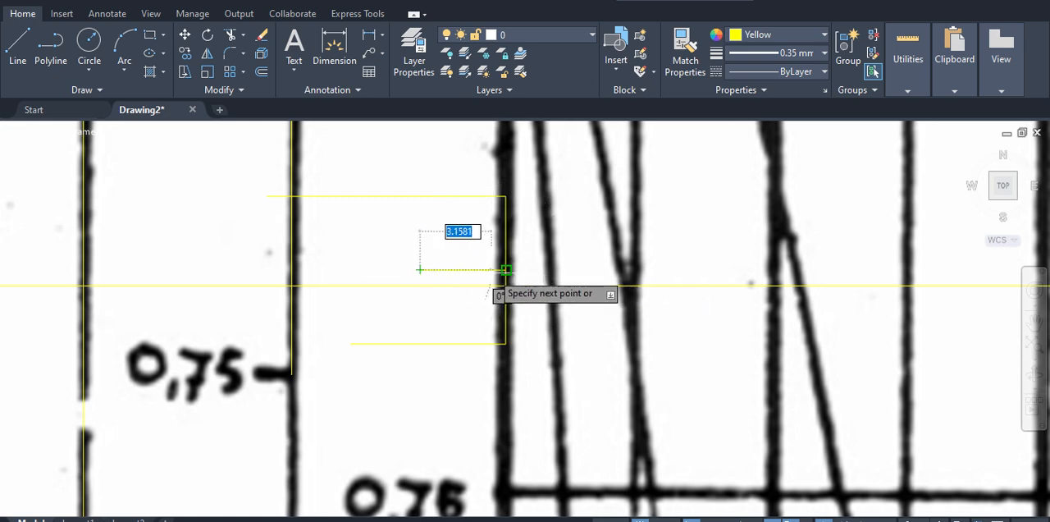
left_click(419, 269)
key("Return")
Step: Select the short midpoint line and compare its height with the horizontal 0.63 line
scroll(537, 374, "down", 2)
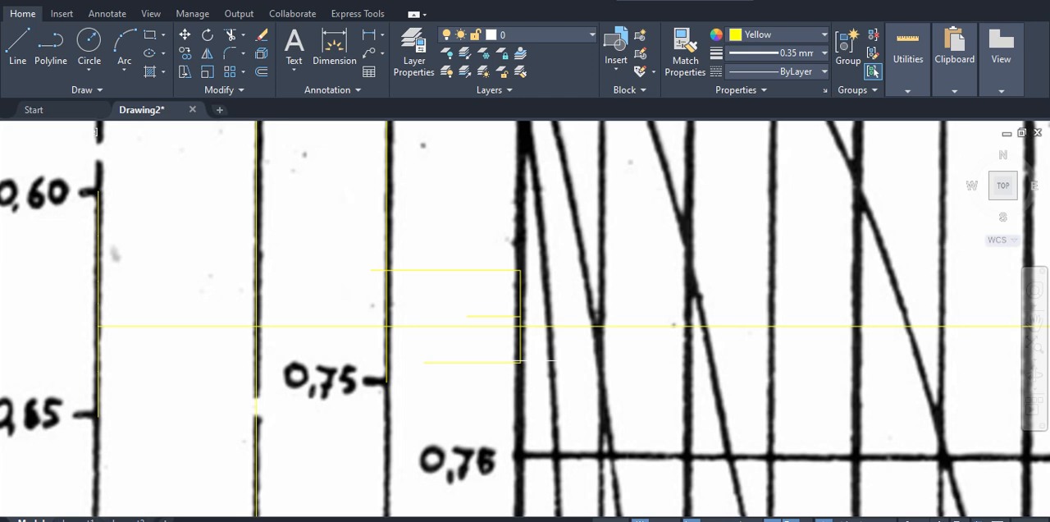
scroll(520, 352, "up", 2)
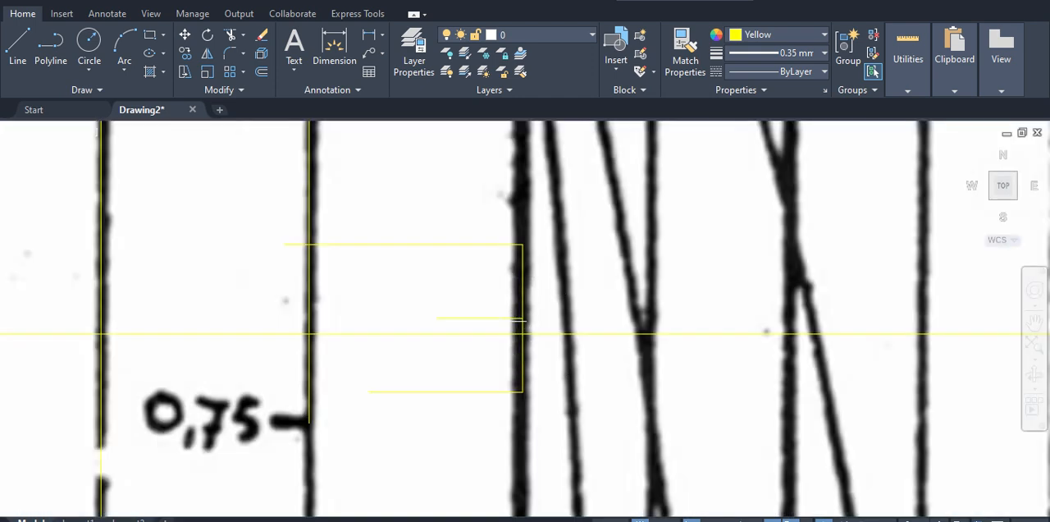
left_click(517, 318)
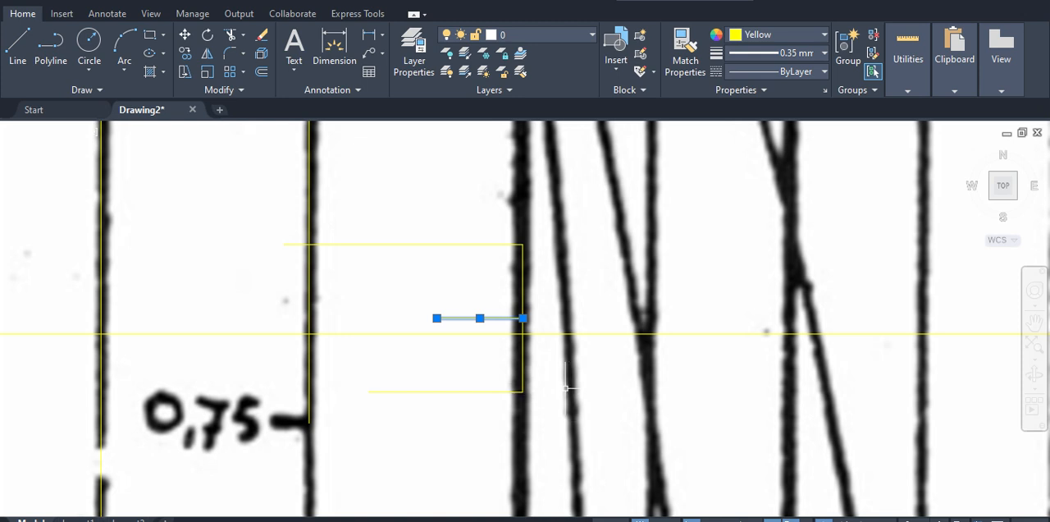
Step: Switch to Excel and check the averaging formula in cell M33
left_click(629, 520)
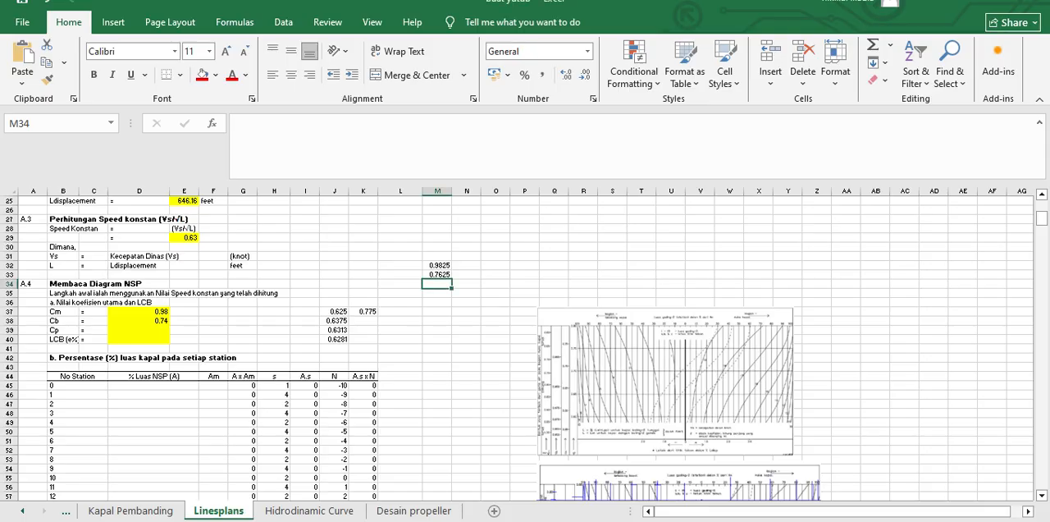
left_click(439, 275)
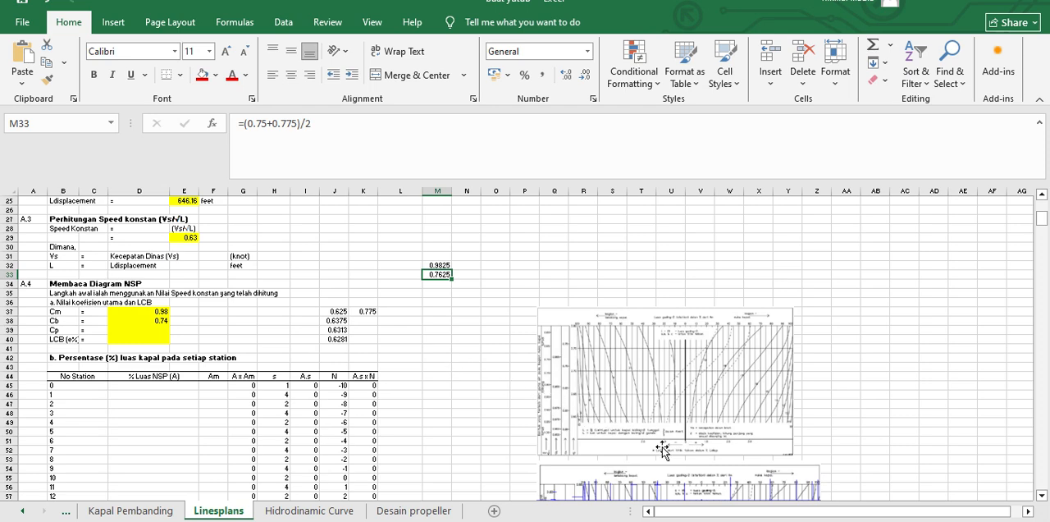
key("alt+Tab")
key("alt+Tab")
mouse_move(660, 521)
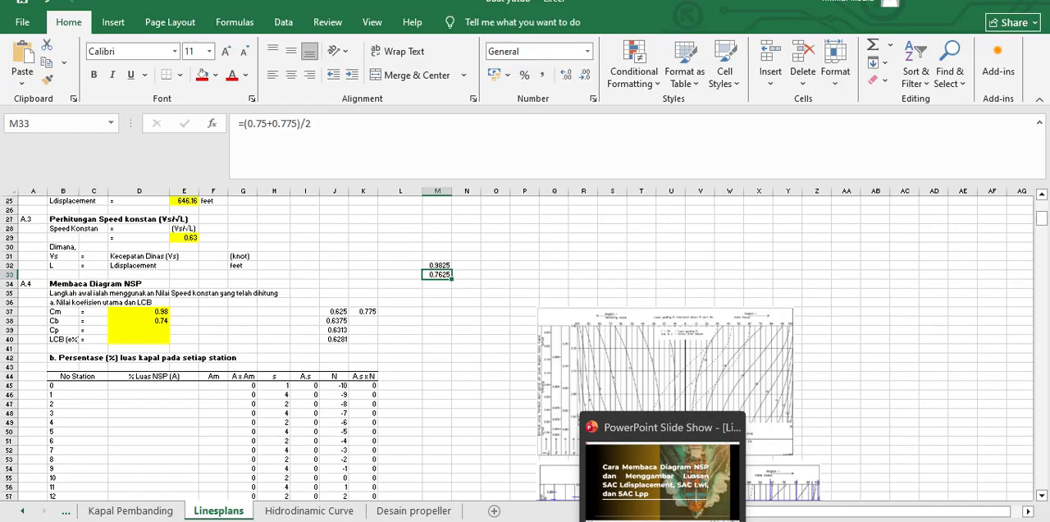
Step: Enter the averaging formula =(0.7625+0.775)/2 in cell M34
left_click(443, 284)
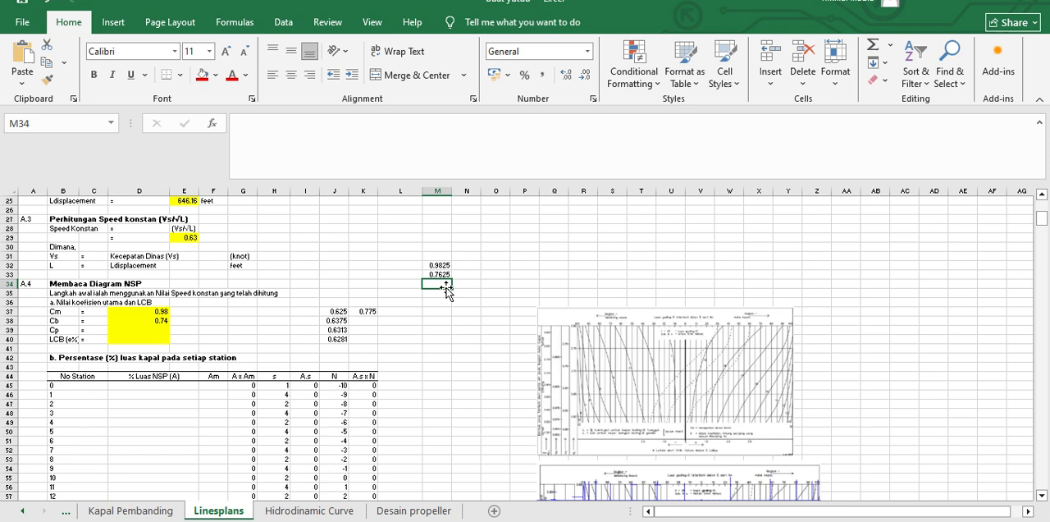
type("=0.76")
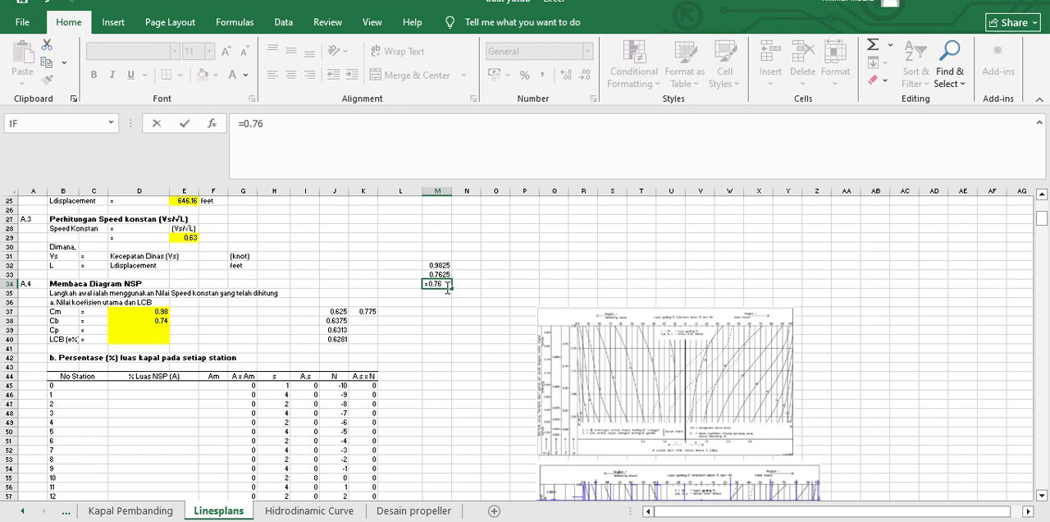
type("25")
left_click(244, 123)
type("(")
left_click(325, 134)
type("+0.")
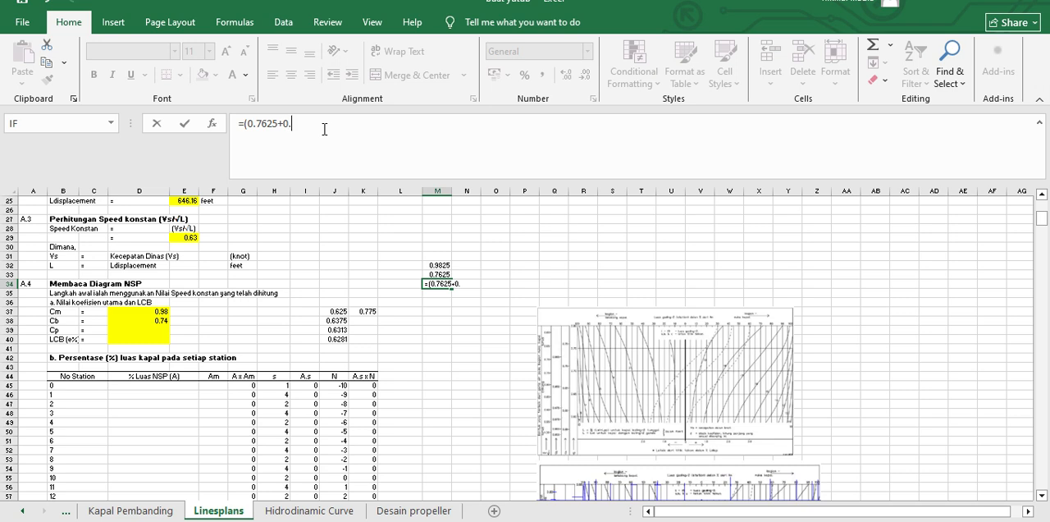
type("775)/2")
key("Return")
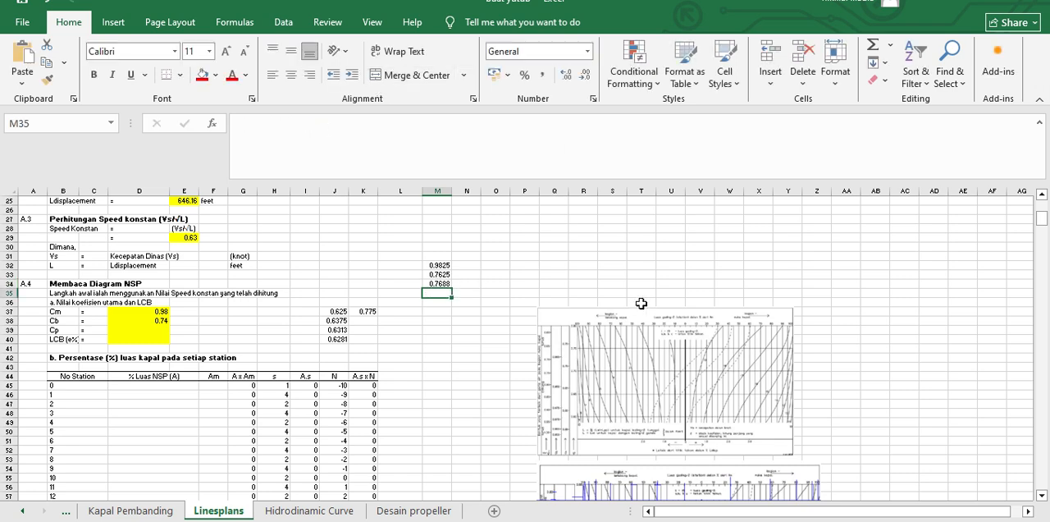
Step: Switch to AutoCAD and trim off the part of the grid-side vertical segment above the short midpoint line
key("alt+Tab")
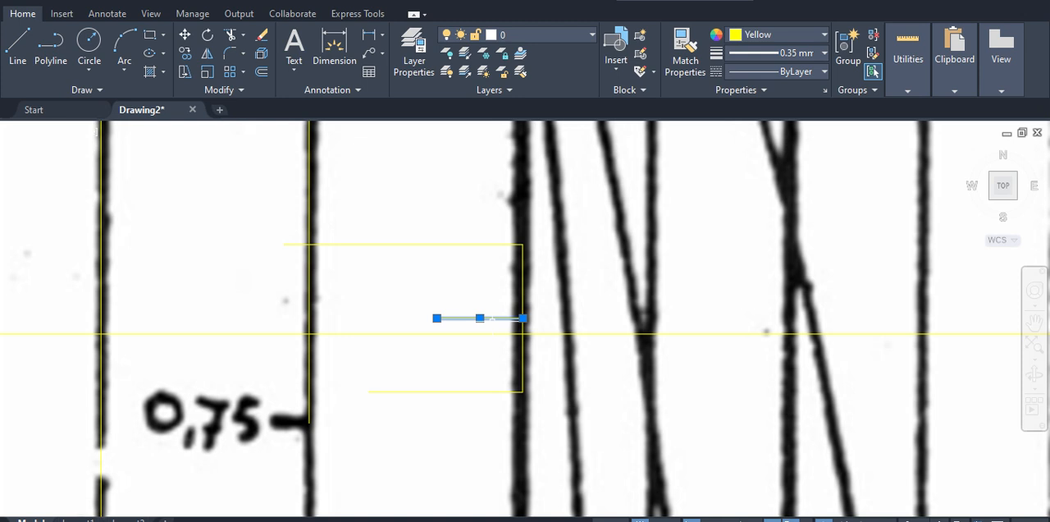
key("Escape")
type("tr")
key("Return")
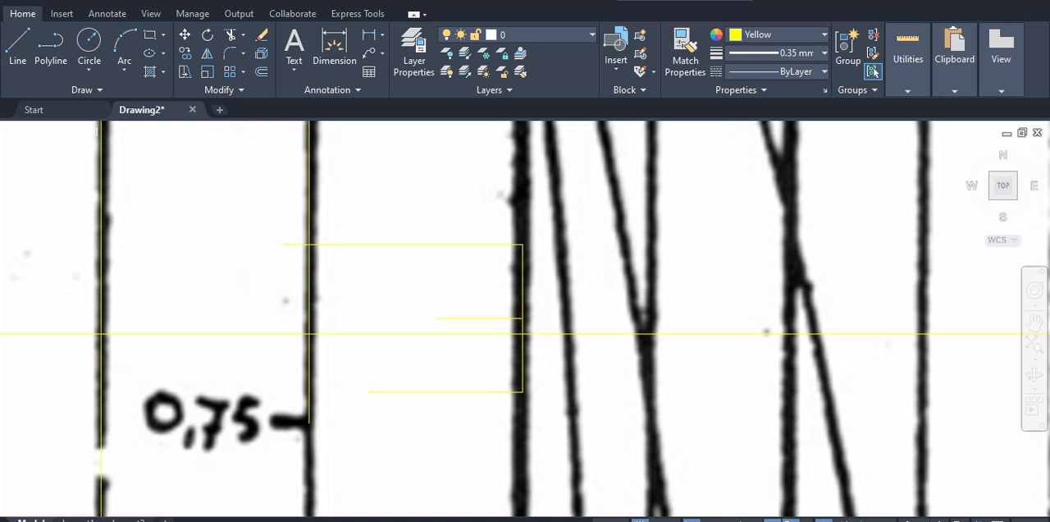
left_click(522, 283)
type("l")
key("Return")
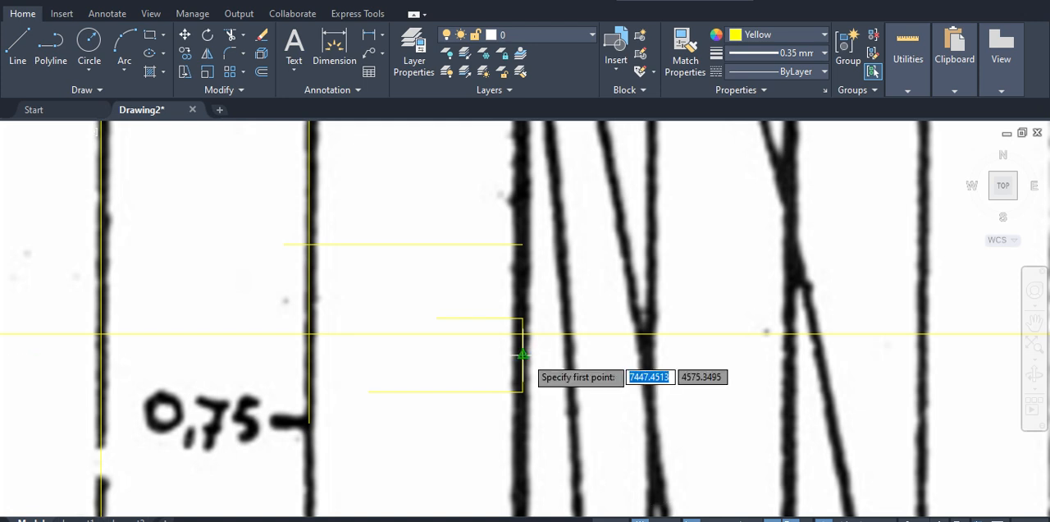
left_click(523, 354)
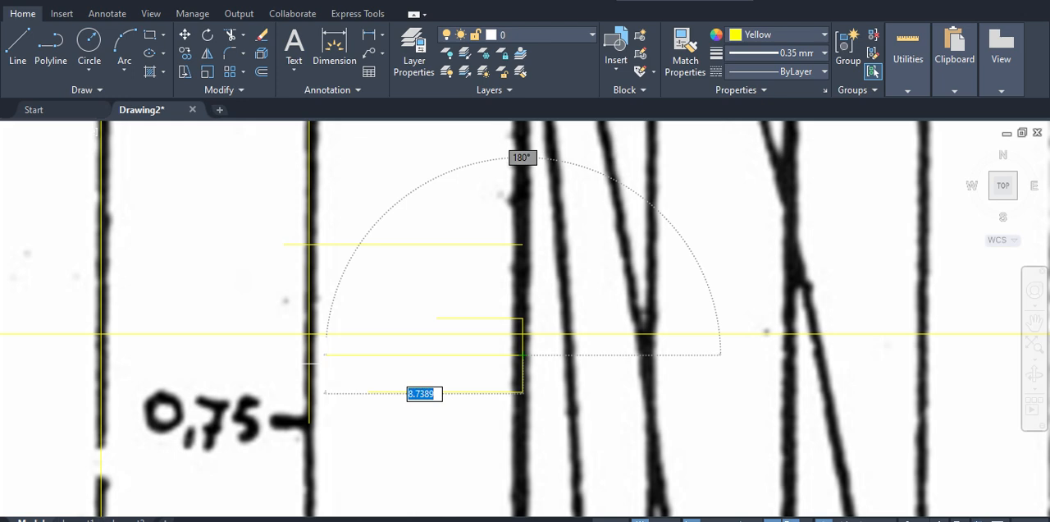
key("Escape")
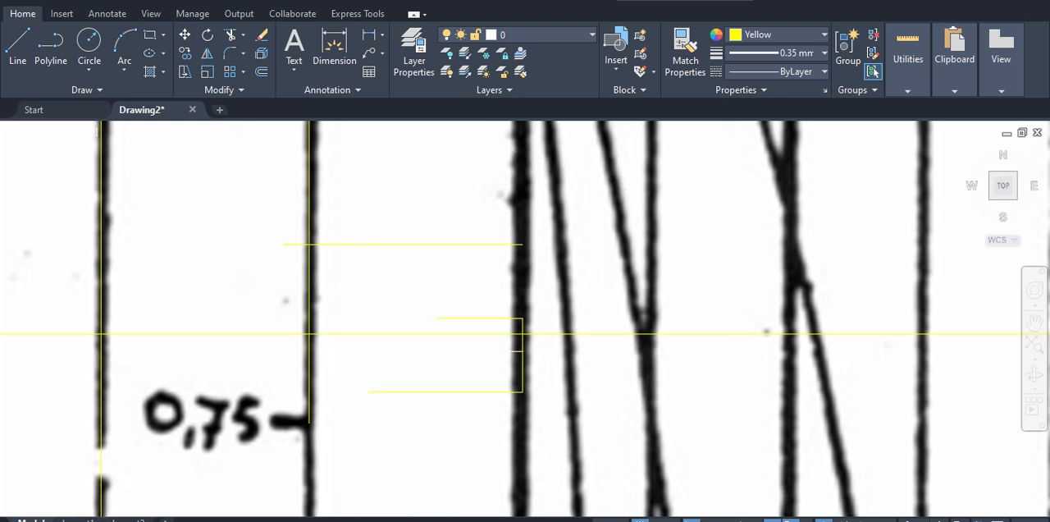
Step: Check the averaging formula in cell M34 in Excel and compare it with the 0.63 line's position in AutoCAD
left_click(722, 520)
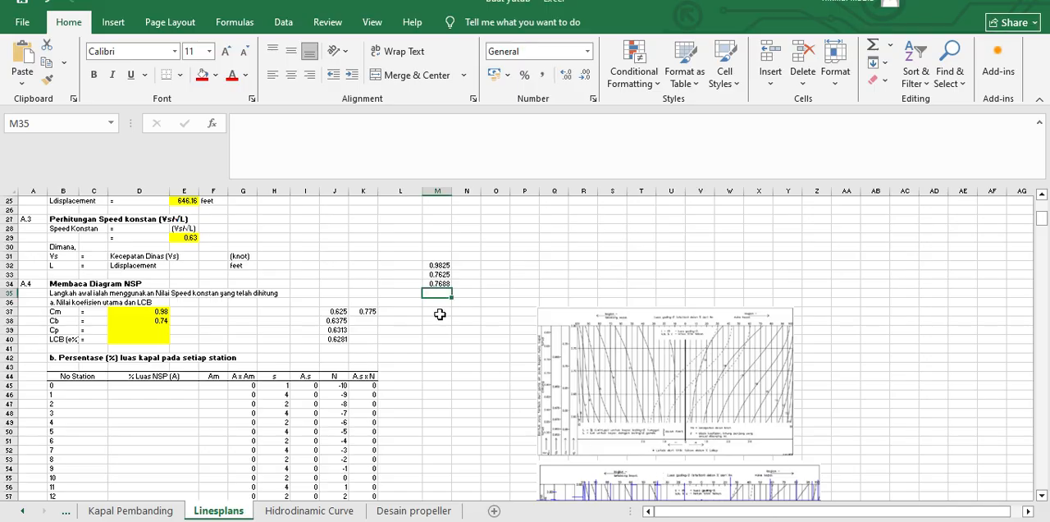
left_click(439, 284)
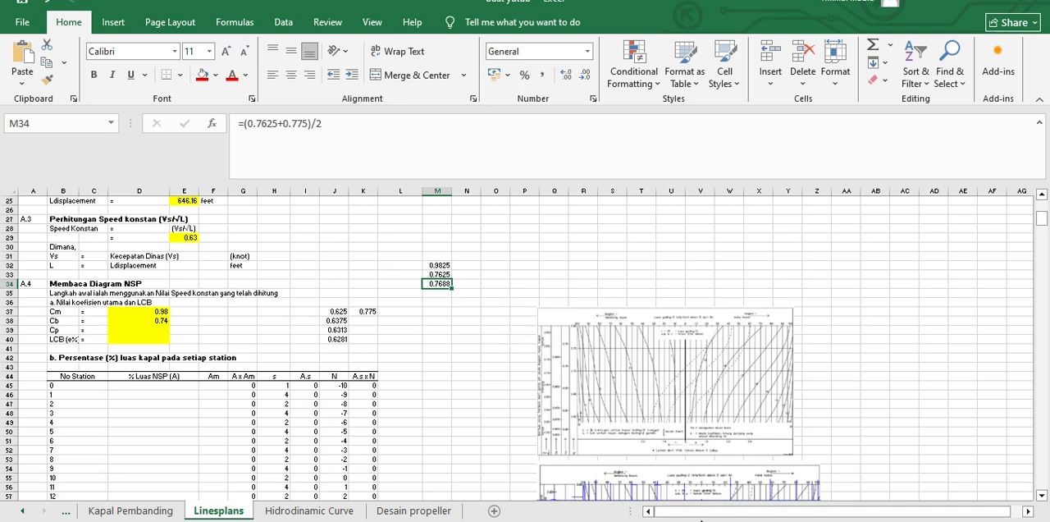
left_click(521, 518)
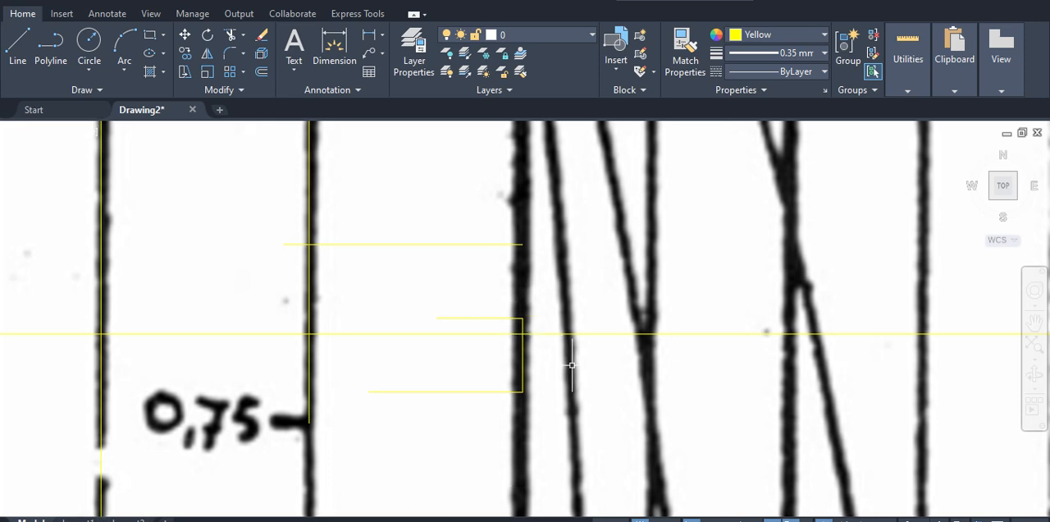
scroll(579, 369, "down", 2)
middle_click_drag(588, 372, 573, 359)
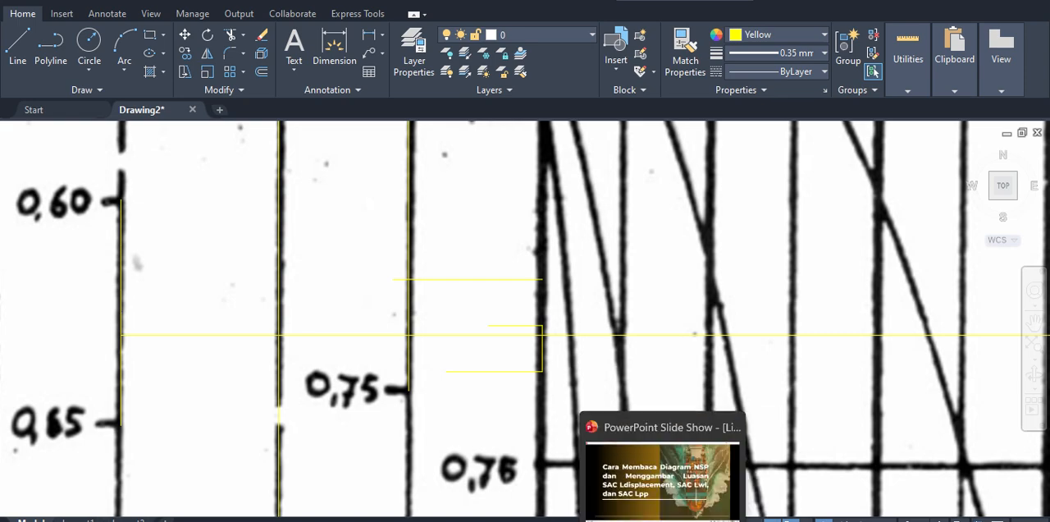
Step: Switch to Excel and enter 0.7682 as the Cp value in cell D39
left_click(626, 520)
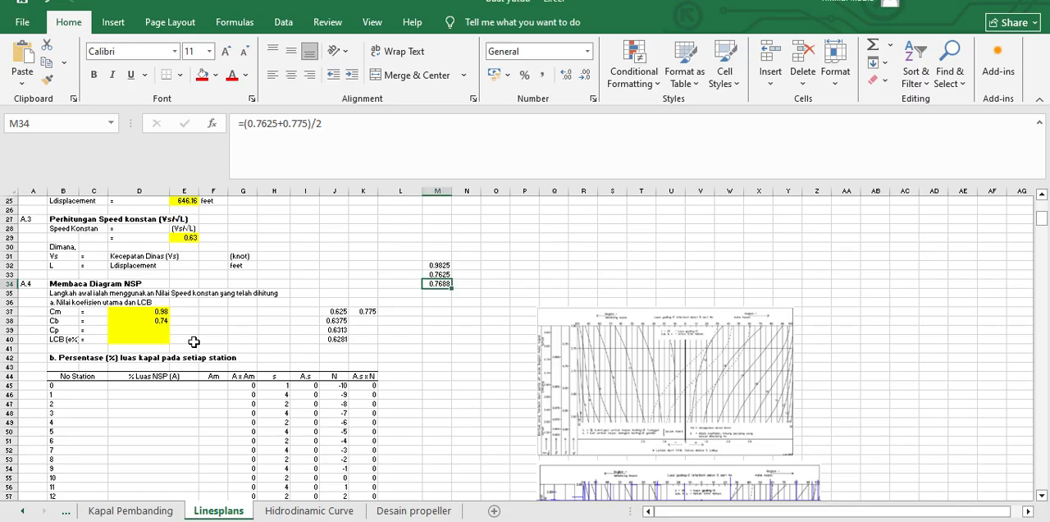
left_click(139, 329)
left_click(280, 125)
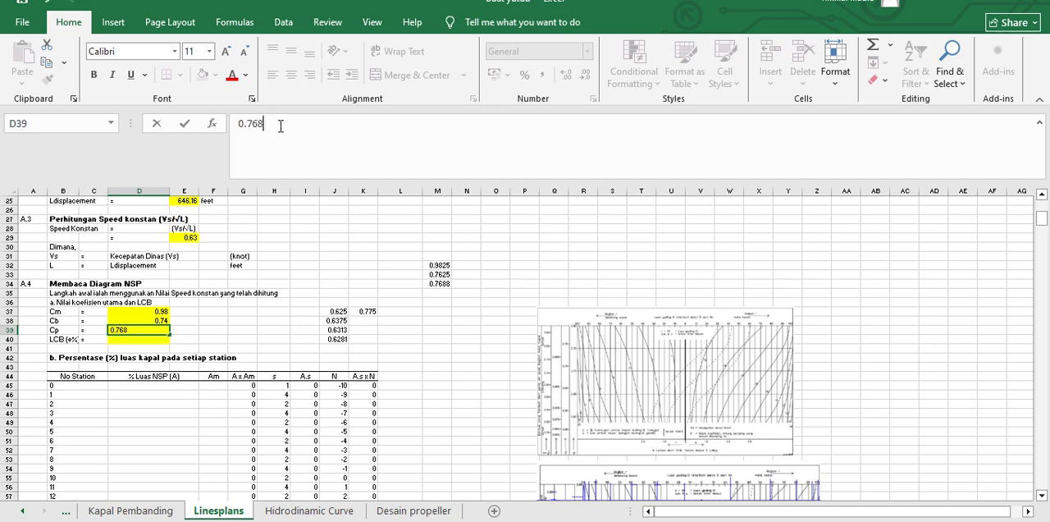
key("Return")
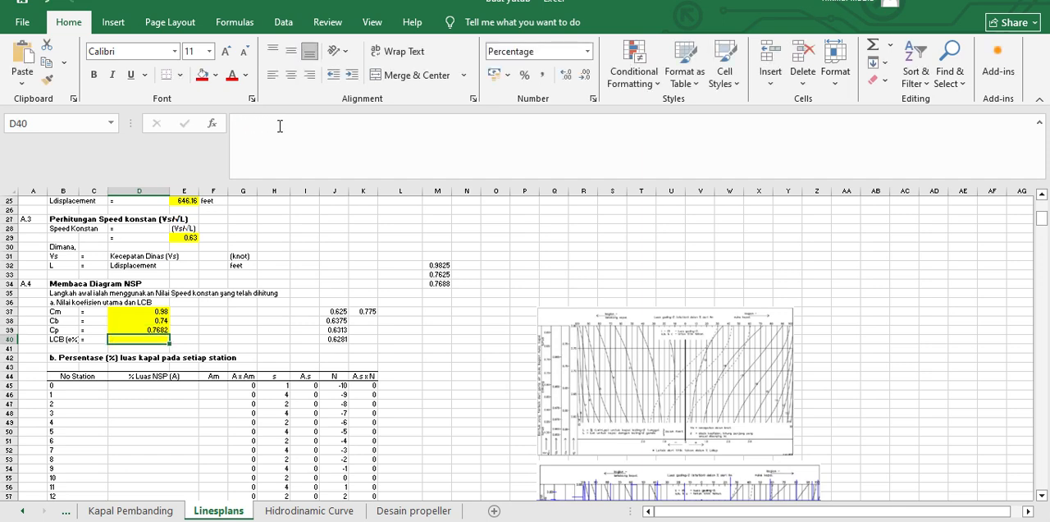
Step: Review the Cm, Cb and Cp entries in D37:D39 and the station area percentage table below them
left_click_drag(148, 314, 145, 330)
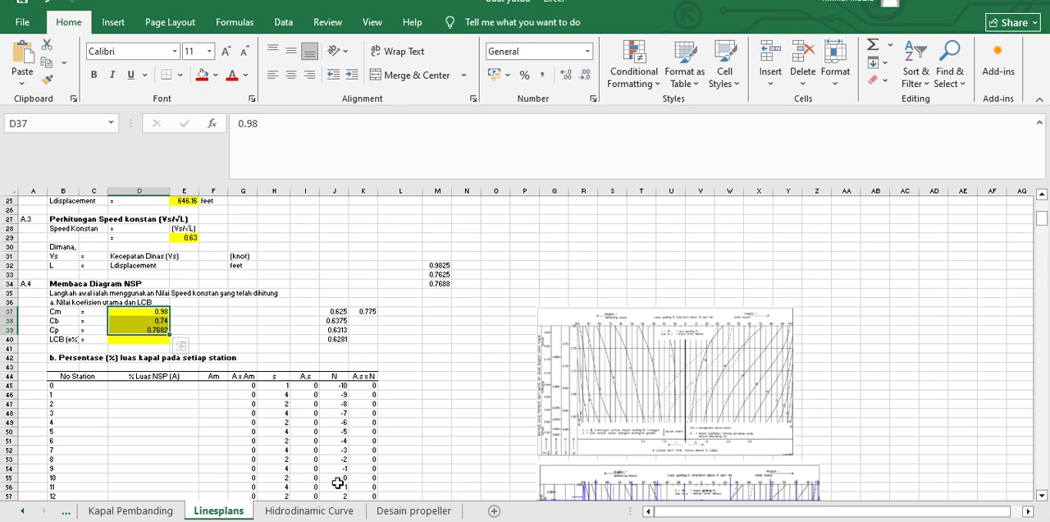
scroll(343, 459, "down", 2)
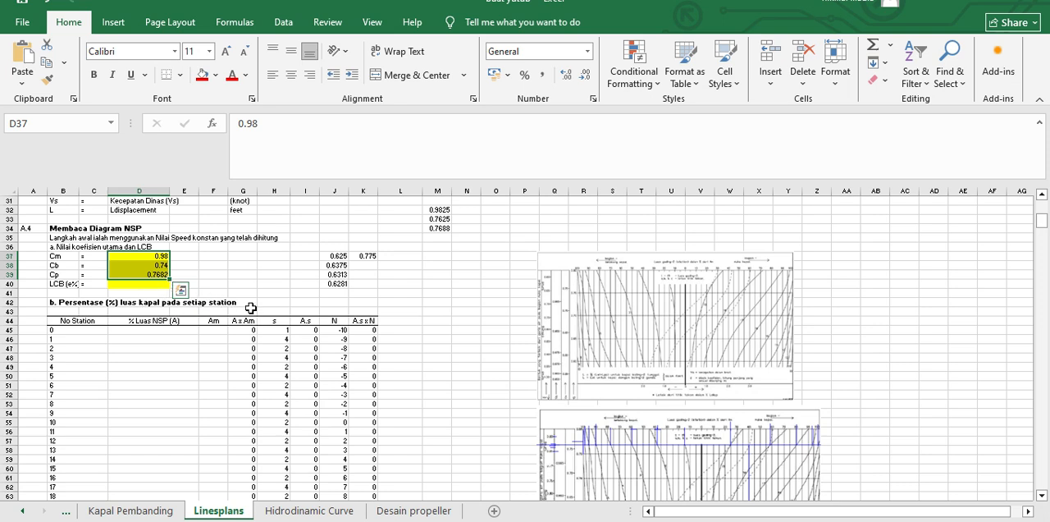
scroll(254, 353, "down", 1)
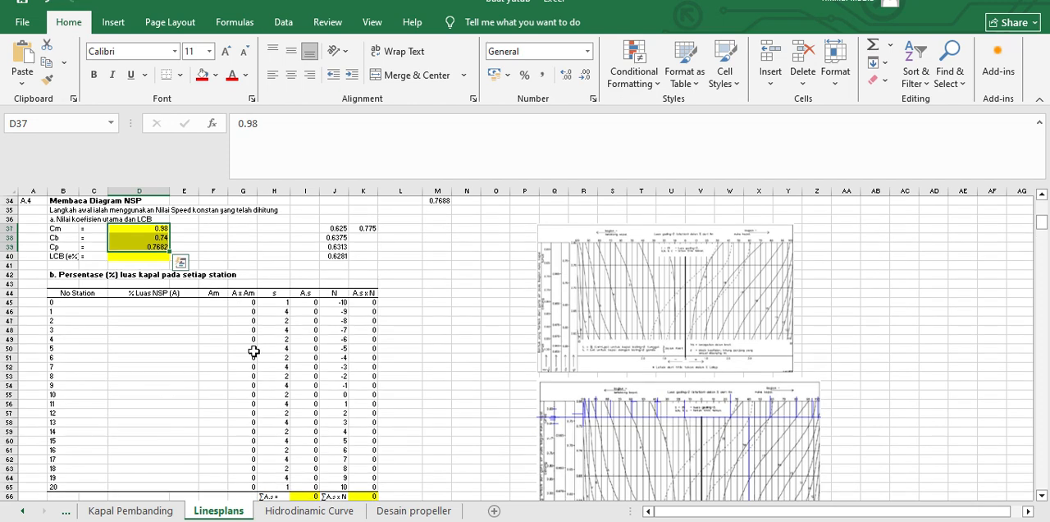
left_click(153, 358)
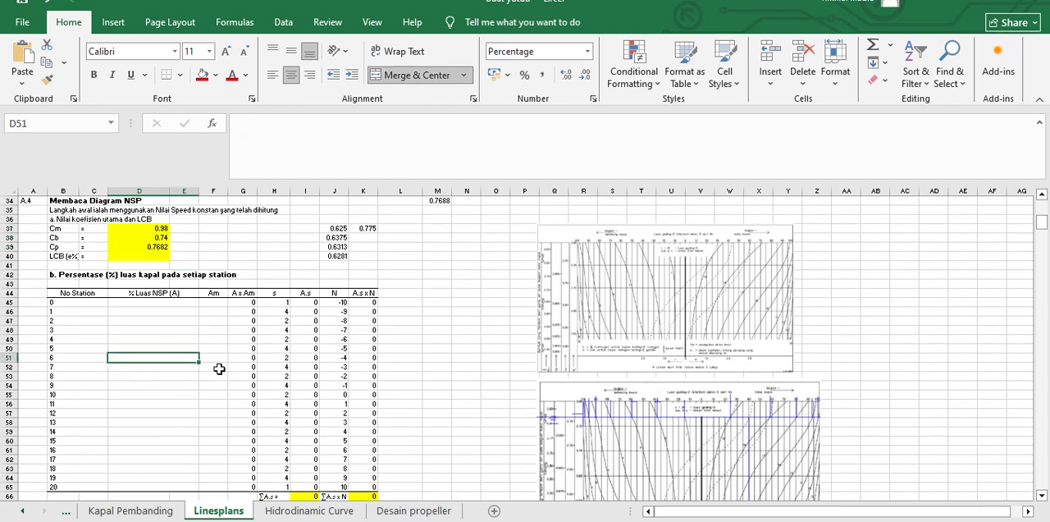
Step: Switch to AutoCAD and examine the full NSP diagram along the horizontal 0.63 line
scroll(218, 368, "down", 2)
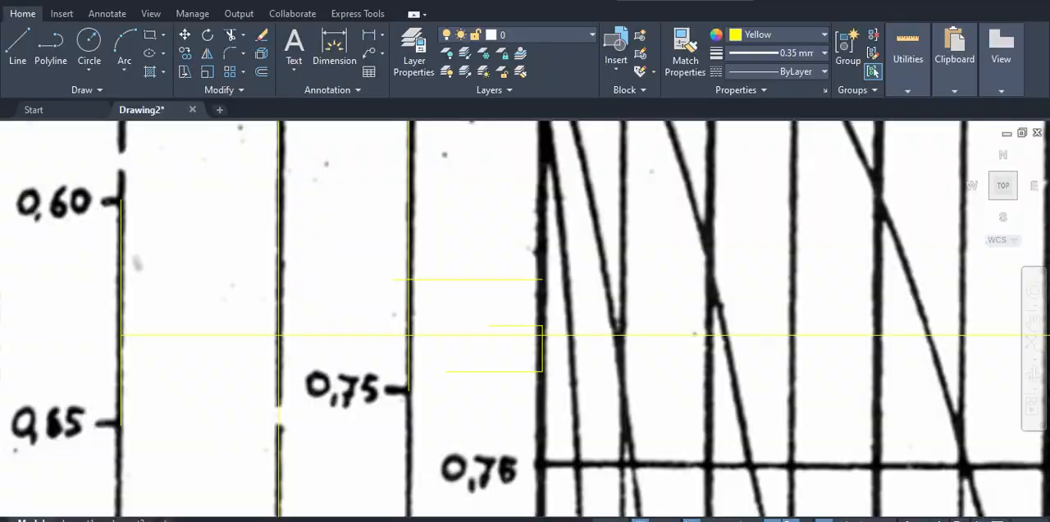
scroll(603, 438, "down", 5)
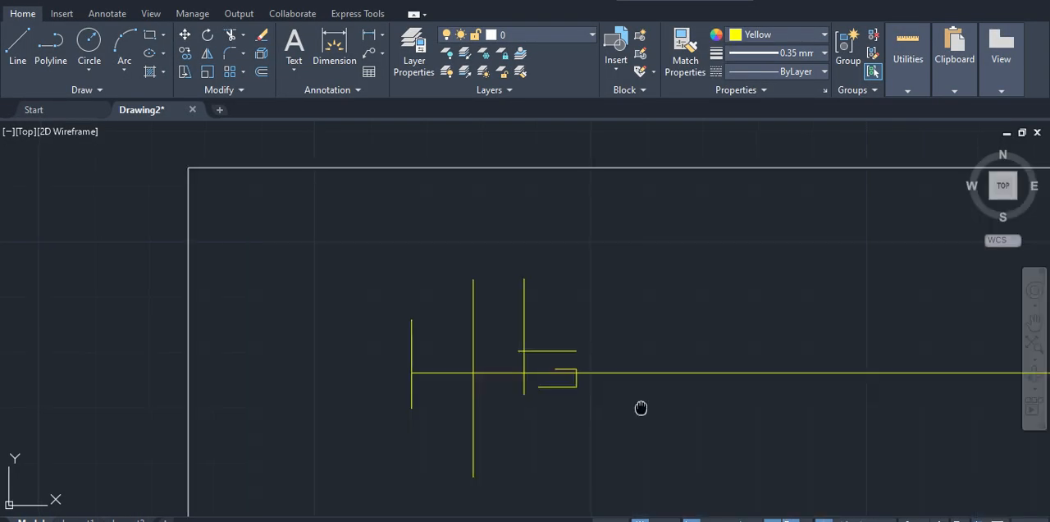
middle_click_drag(640, 407, 537, 369)
scroll(525, 368, "down", 4)
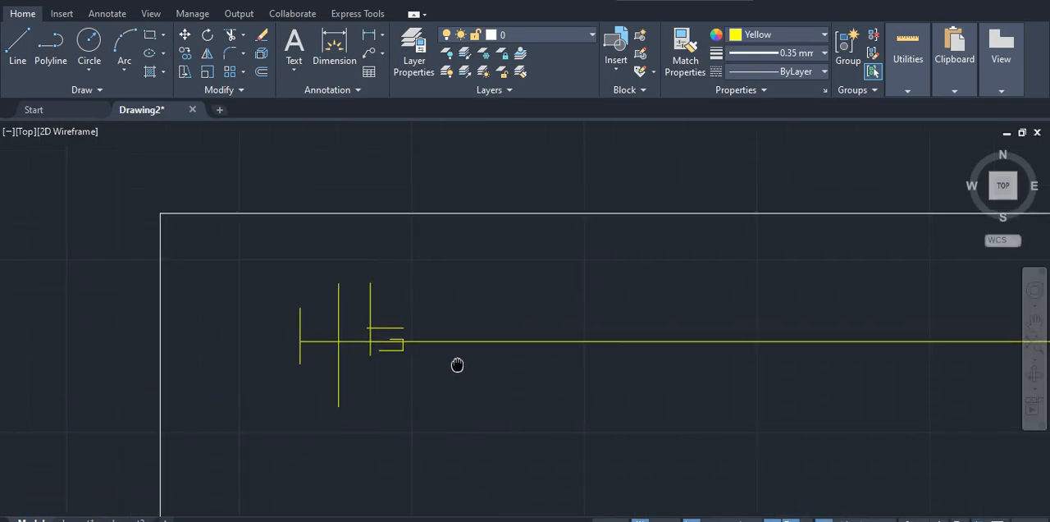